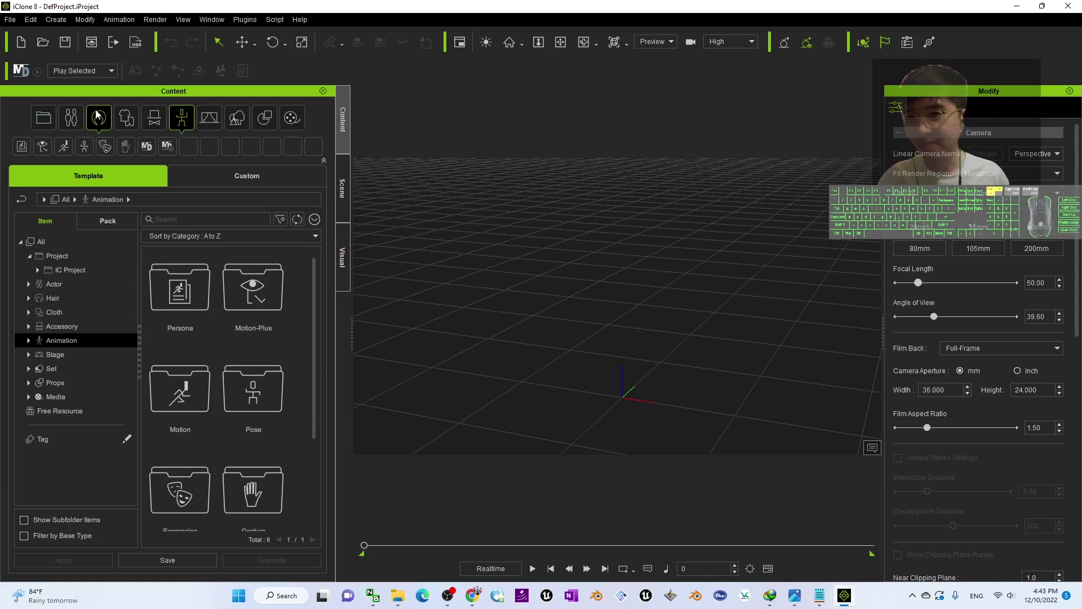
Step: Add the Party_F_0001 character from the ActorCore Crowd actor templates to the scene at the grid origin
{"action": "left_click", "coordinate": [77, 120]}
{"action": "left_click", "coordinate": [28, 284]}
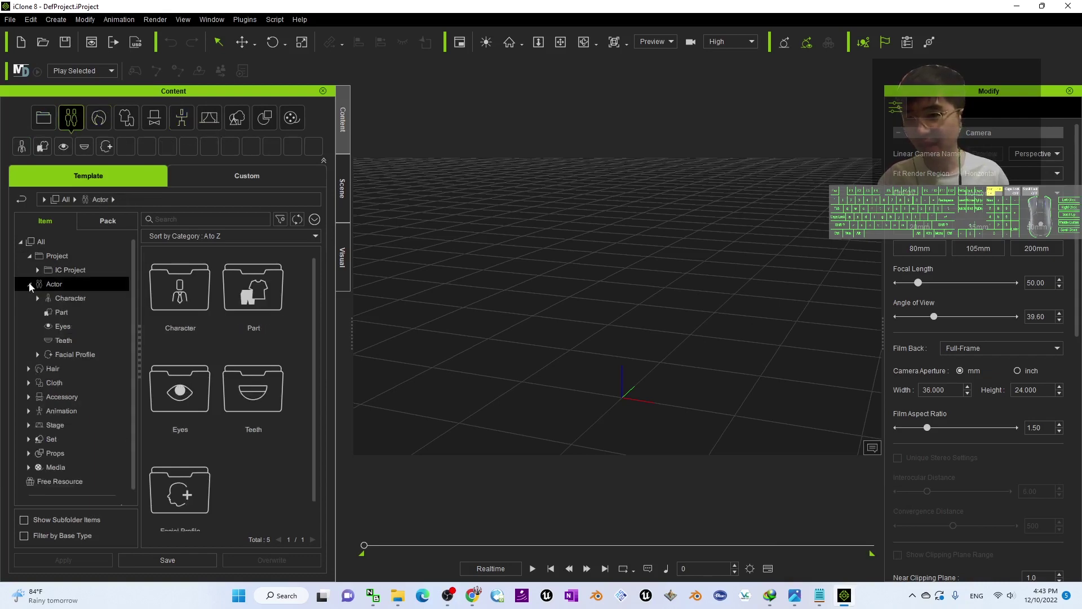
{"action": "left_click", "coordinate": [59, 298]}
{"action": "left_click", "coordinate": [37, 299]}
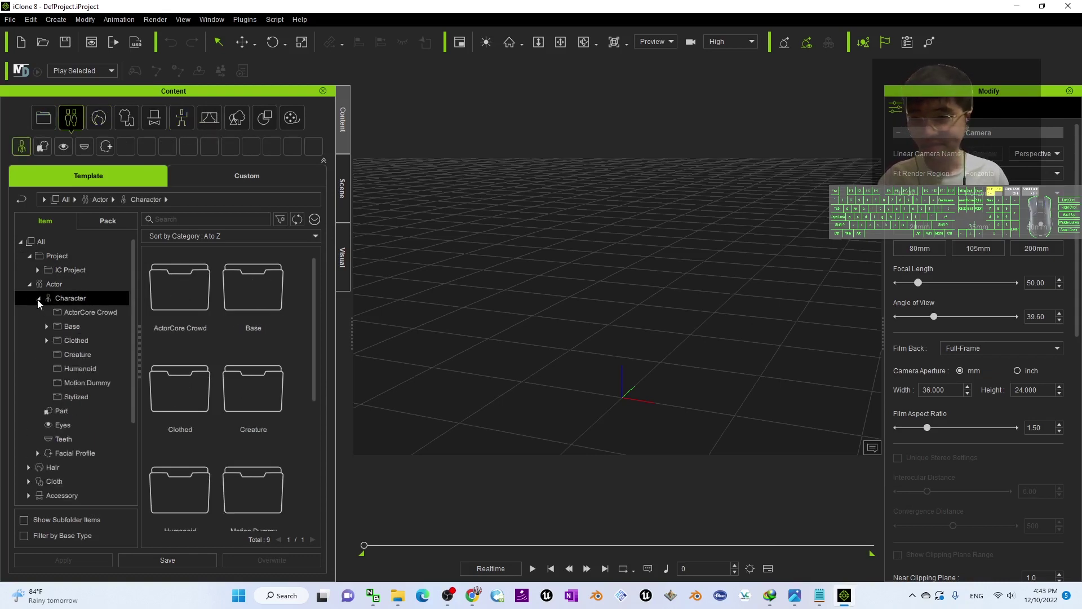
{"action": "left_click", "coordinate": [86, 313]}
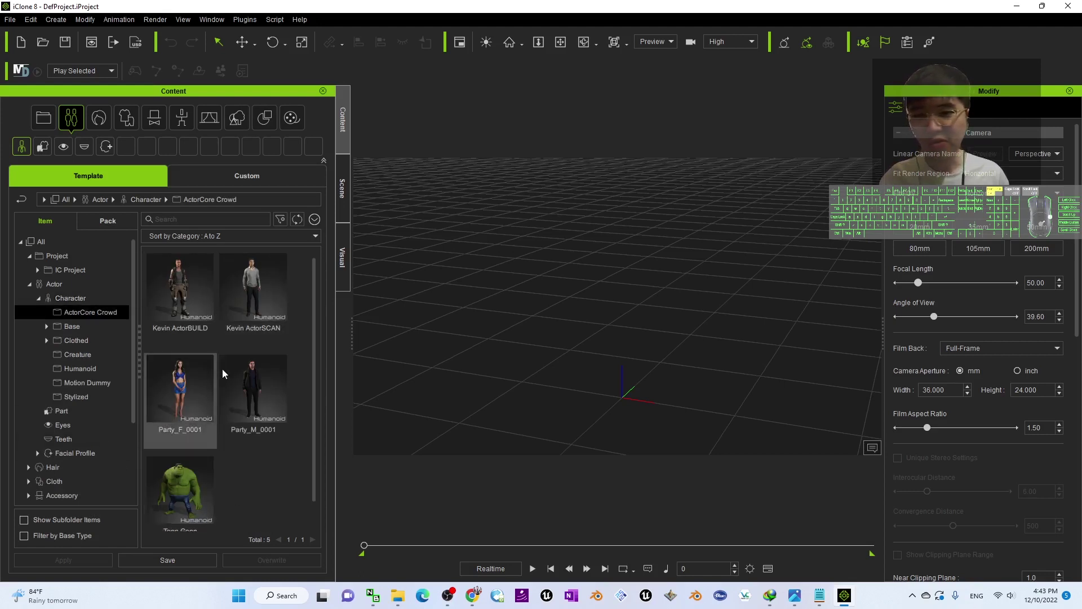
{"action": "left_click_drag", "start_coordinate": [164, 386], "coordinate": [631, 397]}
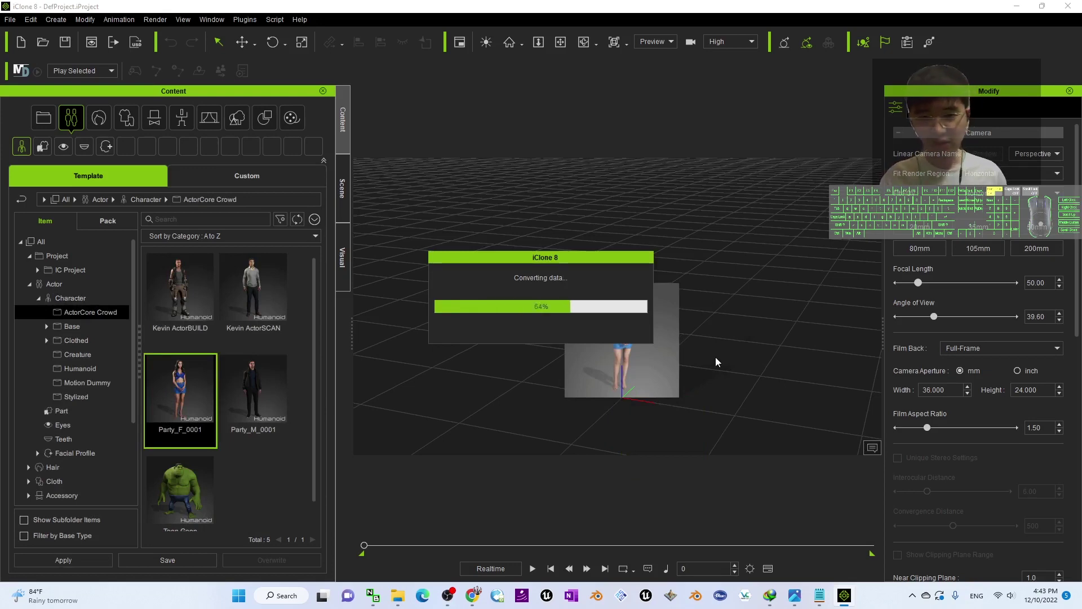
Step: Examine the Party_F_0001 character from several angles, both up close and full length
{"action": "scroll", "coordinate": [708, 269], "scroll_direction": "up", "scroll_amount": 5}
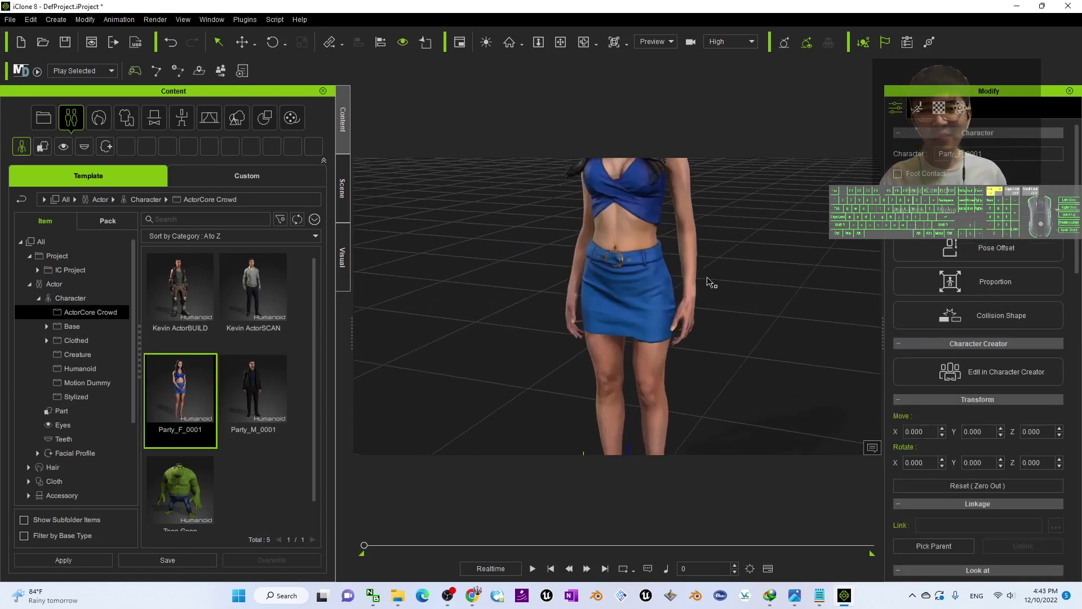
{"action": "scroll", "coordinate": [708, 281], "scroll_direction": "down", "scroll_amount": 3}
{"action": "right_click_drag", "start_coordinate": [708, 282], "coordinate": [642, 234]}
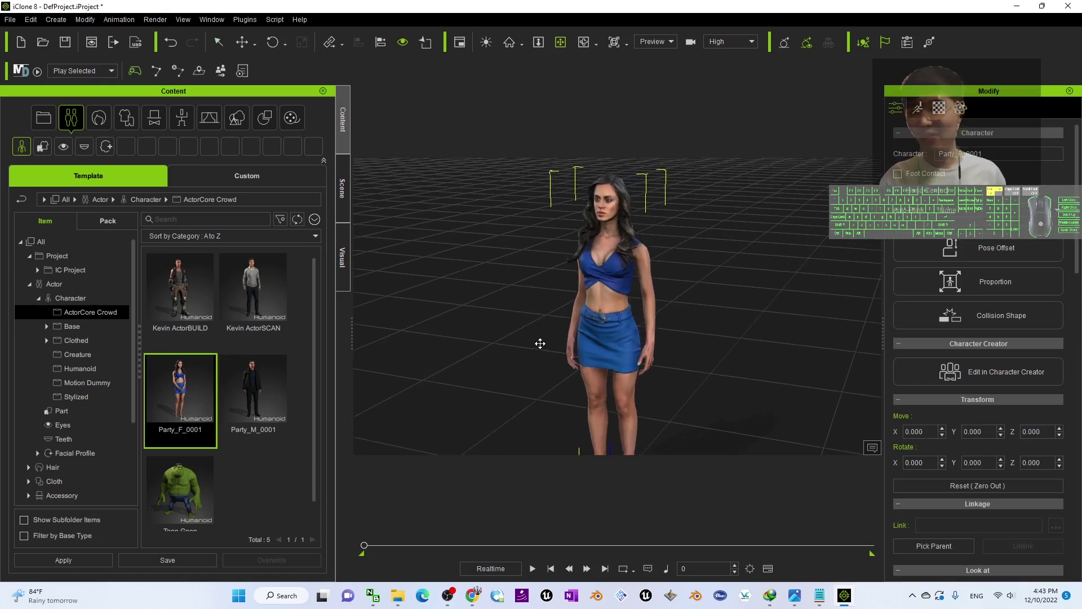
{"action": "right_click_drag", "start_coordinate": [540, 343], "coordinate": [620, 344]}
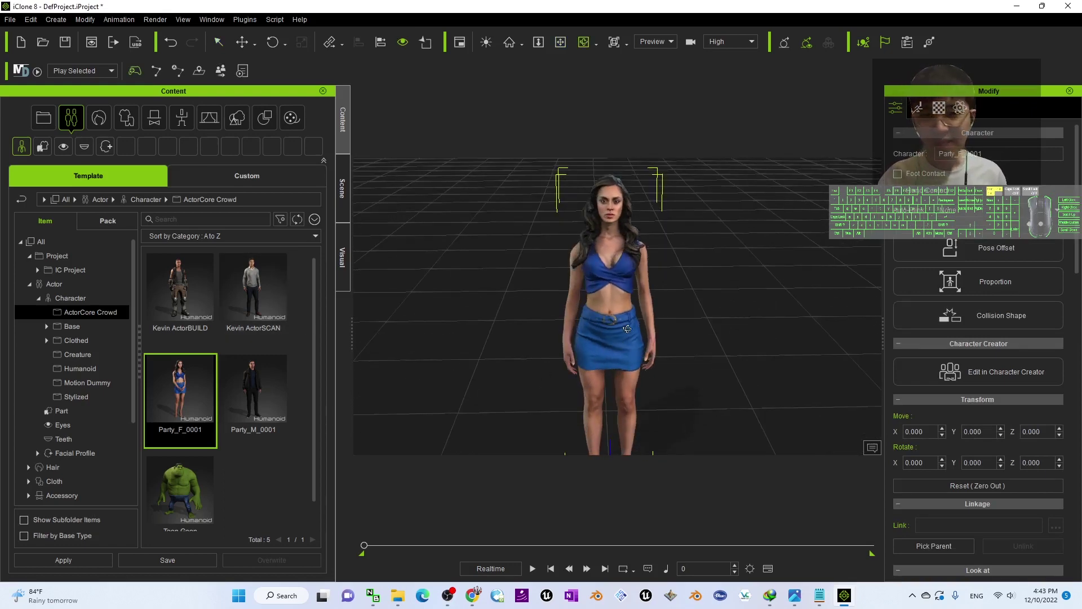
{"action": "scroll", "coordinate": [645, 334], "scroll_direction": "down", "scroll_amount": 2}
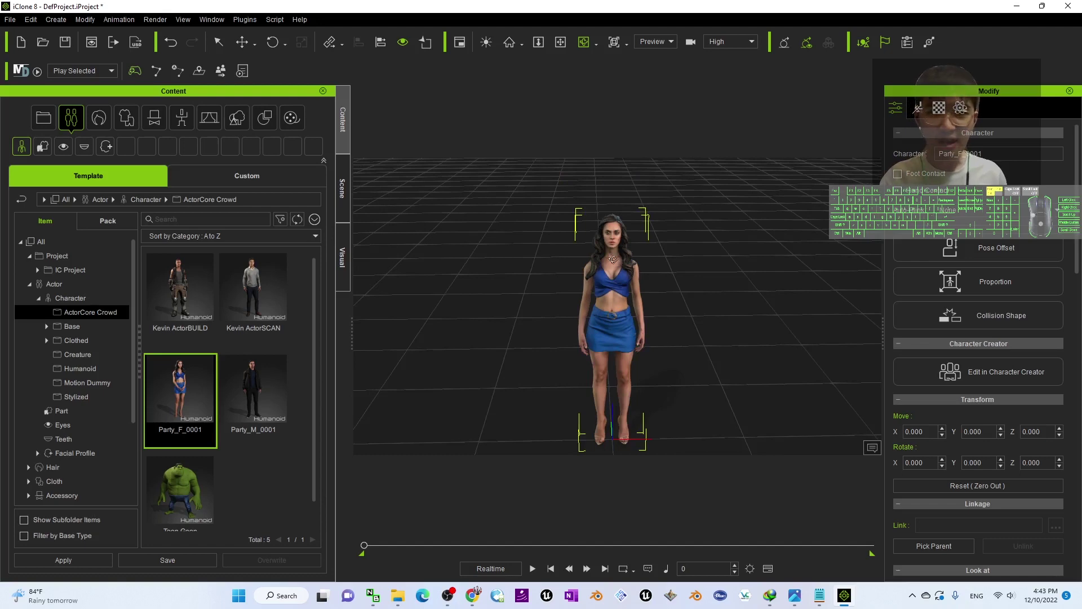
{"action": "scroll", "coordinate": [666, 252], "scroll_direction": "up", "scroll_amount": 2}
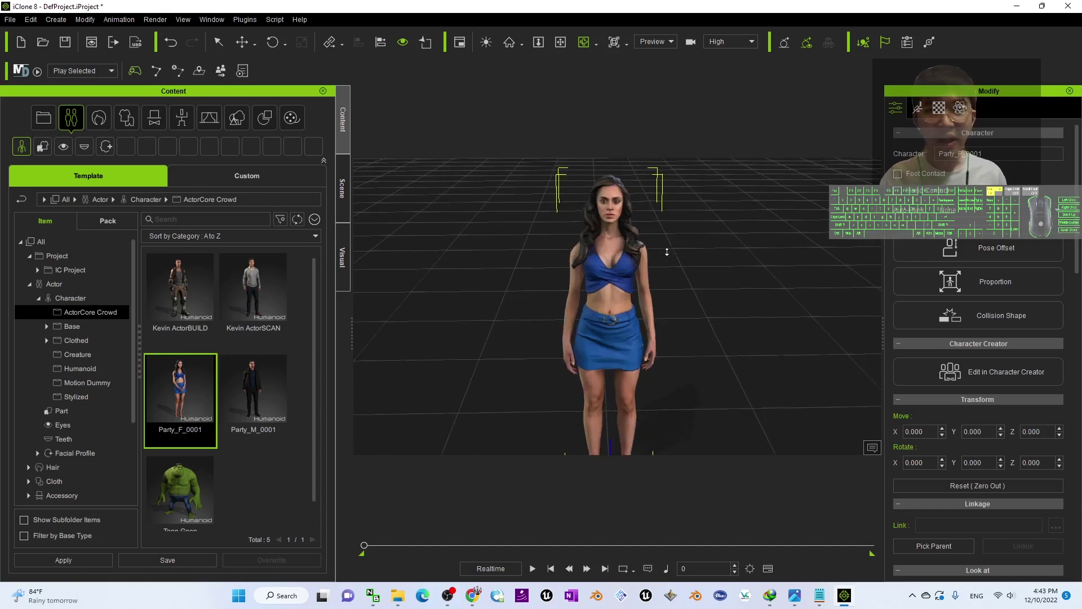
{"action": "scroll", "coordinate": [684, 316], "scroll_direction": "up", "scroll_amount": 5}
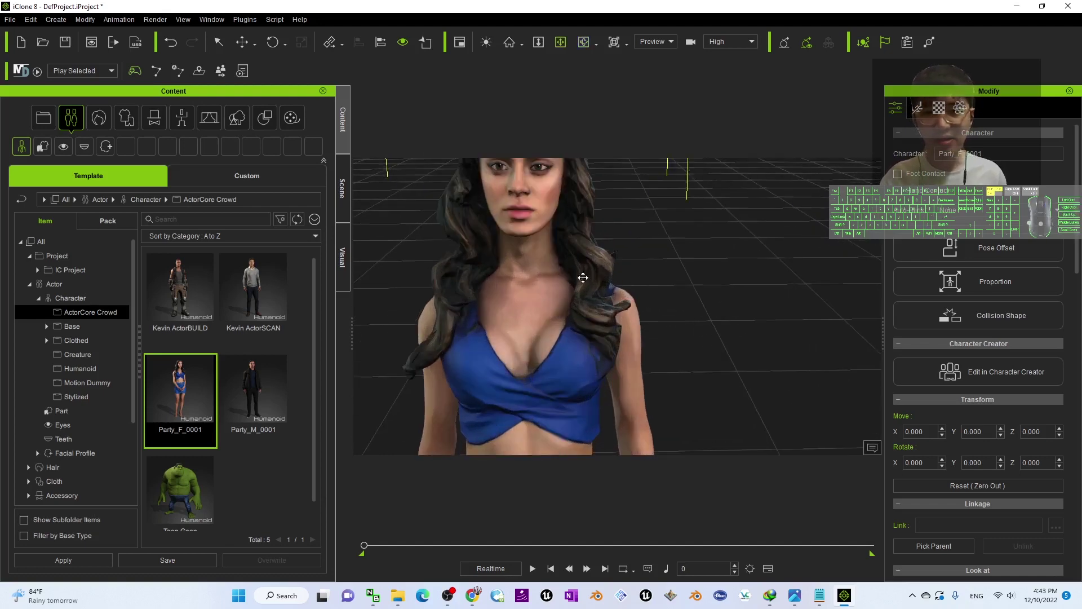
{"action": "scroll", "coordinate": [620, 304], "scroll_direction": "down", "scroll_amount": 4}
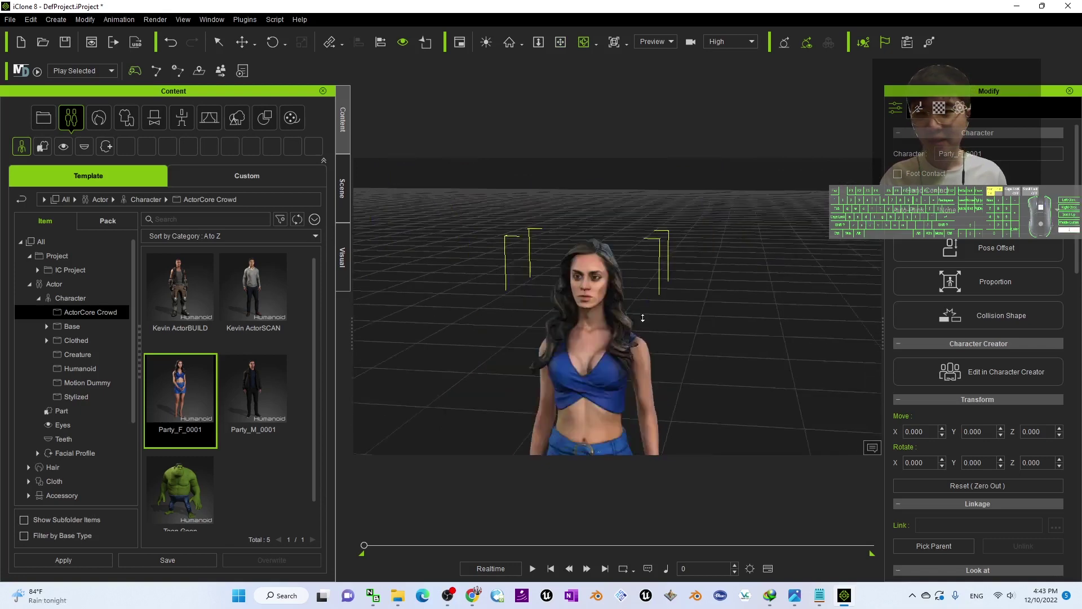
{"action": "scroll", "coordinate": [642, 318], "scroll_direction": "down", "scroll_amount": 4}
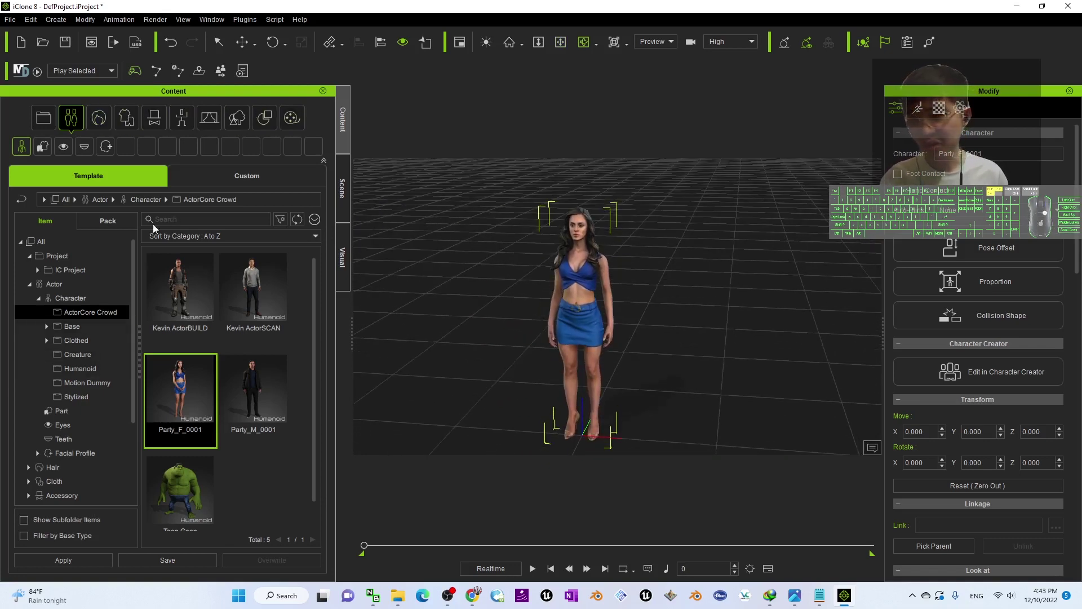
Step: Apply the _Talk_F motion from the animated Motion-Plus acting templates for females to the Party_F_0001 character
{"action": "left_click", "coordinate": [182, 117]}
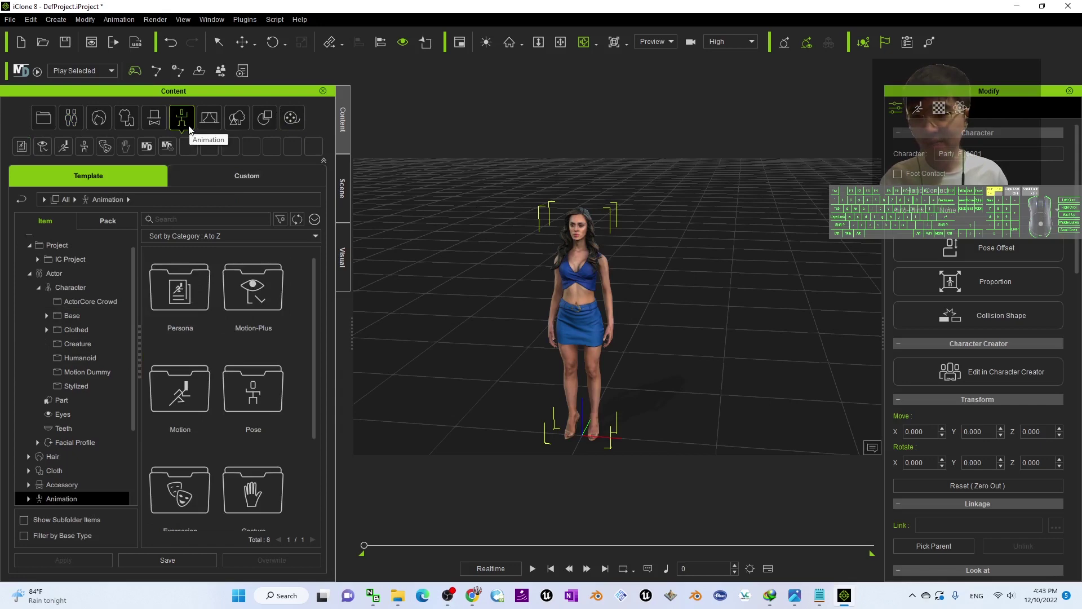
{"action": "scroll", "coordinate": [20, 476], "scroll_direction": "down", "scroll_amount": 1}
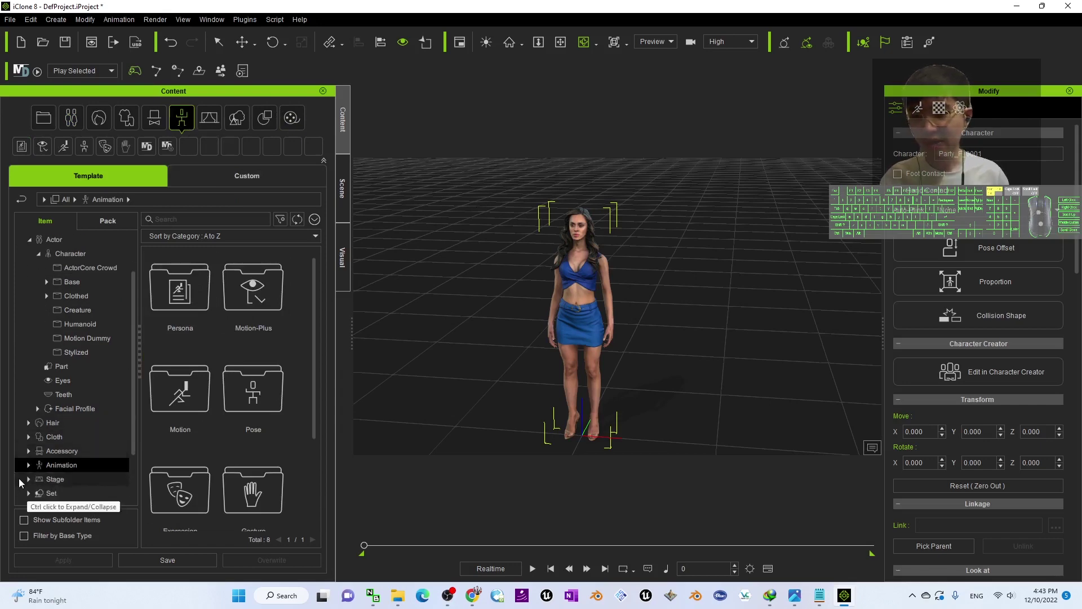
{"action": "left_click", "coordinate": [29, 465]}
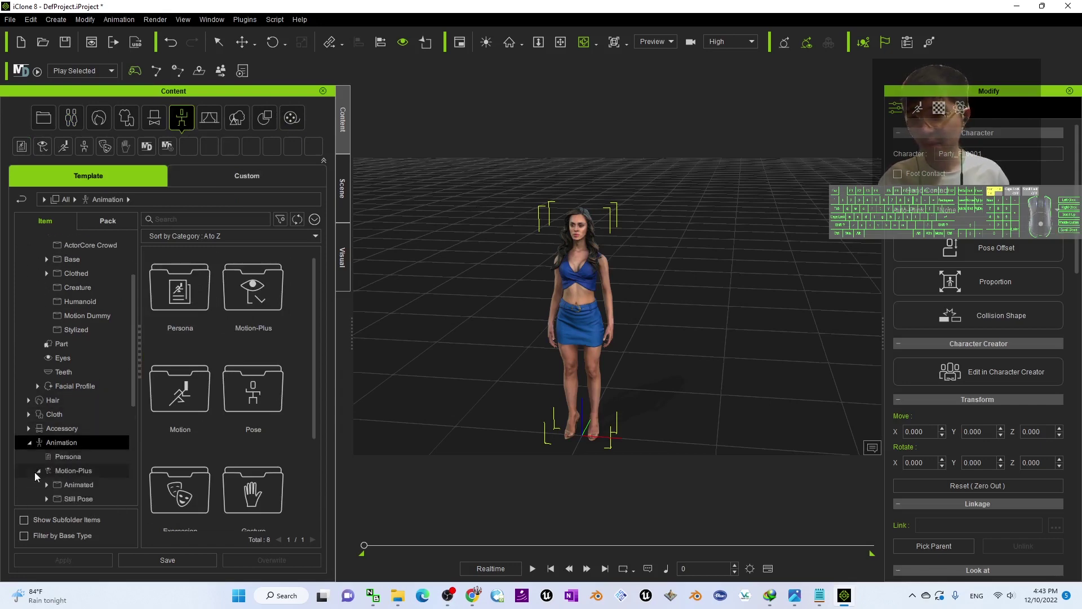
{"action": "left_click", "coordinate": [71, 473]}
{"action": "left_click", "coordinate": [76, 485]}
{"action": "left_click", "coordinate": [47, 485]}
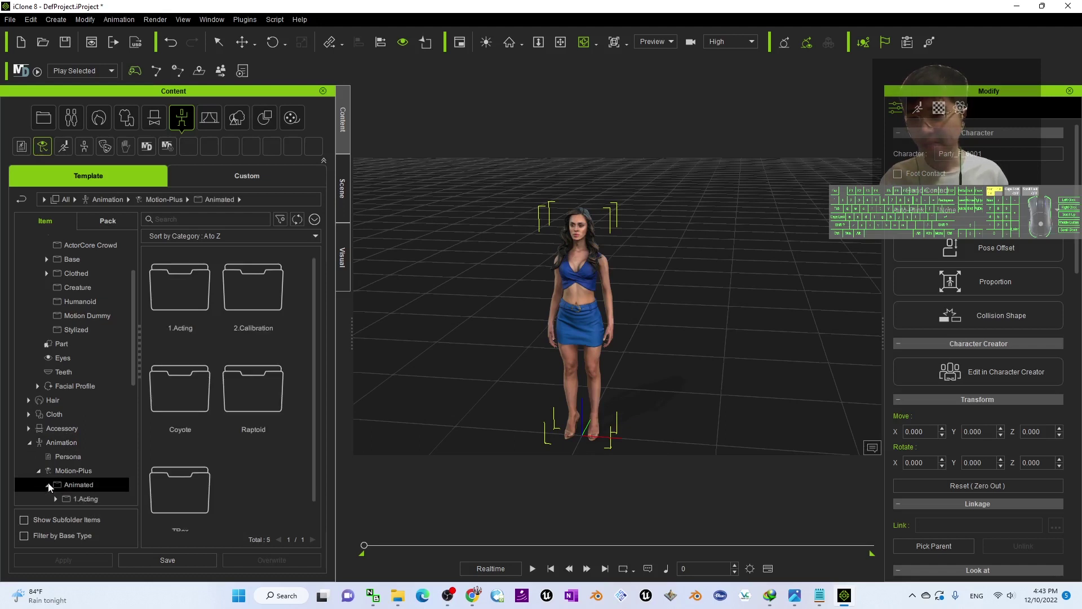
{"action": "left_click", "coordinate": [84, 476]}
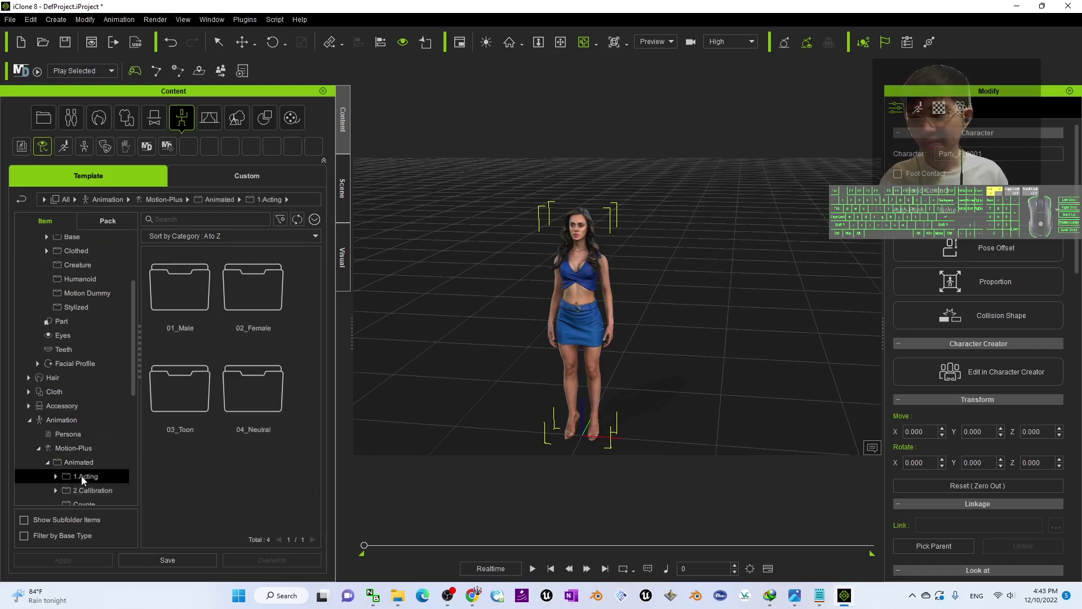
{"action": "left_click", "coordinate": [56, 477]}
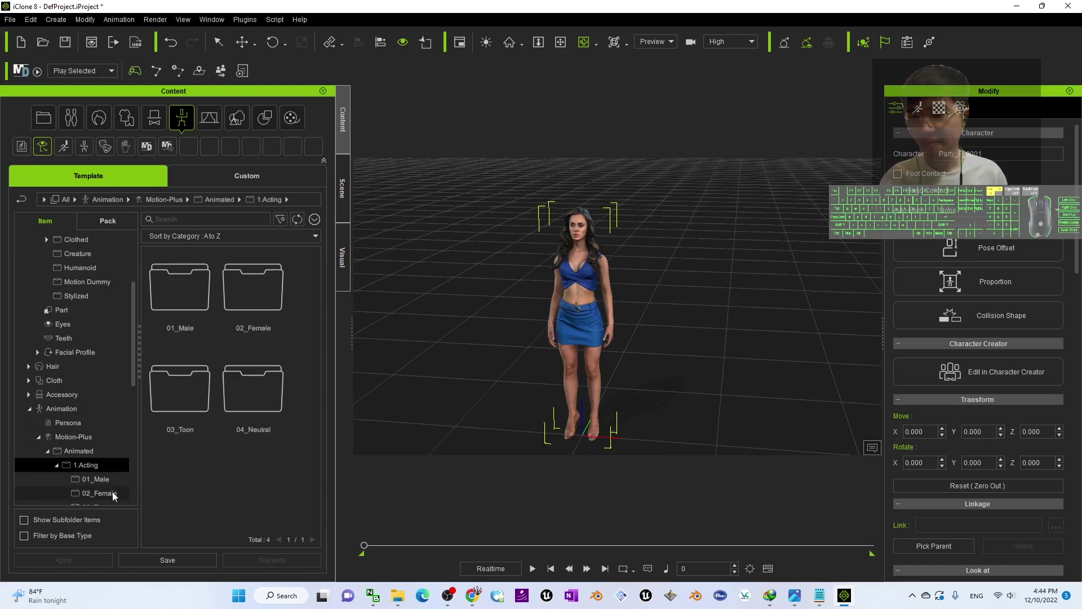
{"action": "left_click", "coordinate": [107, 494]}
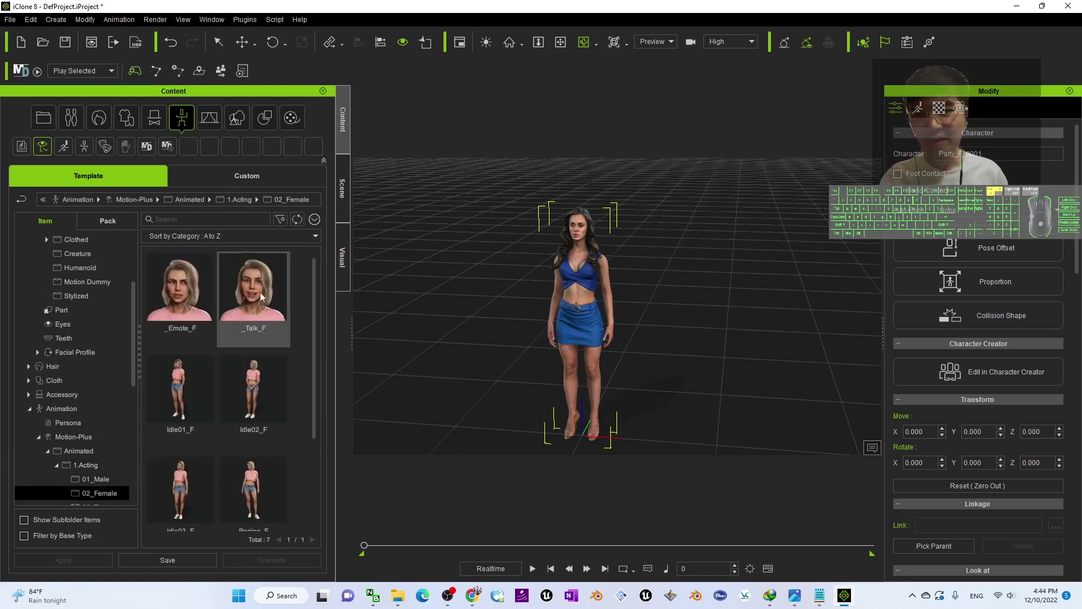
{"action": "left_click_drag", "start_coordinate": [258, 305], "coordinate": [579, 301]}
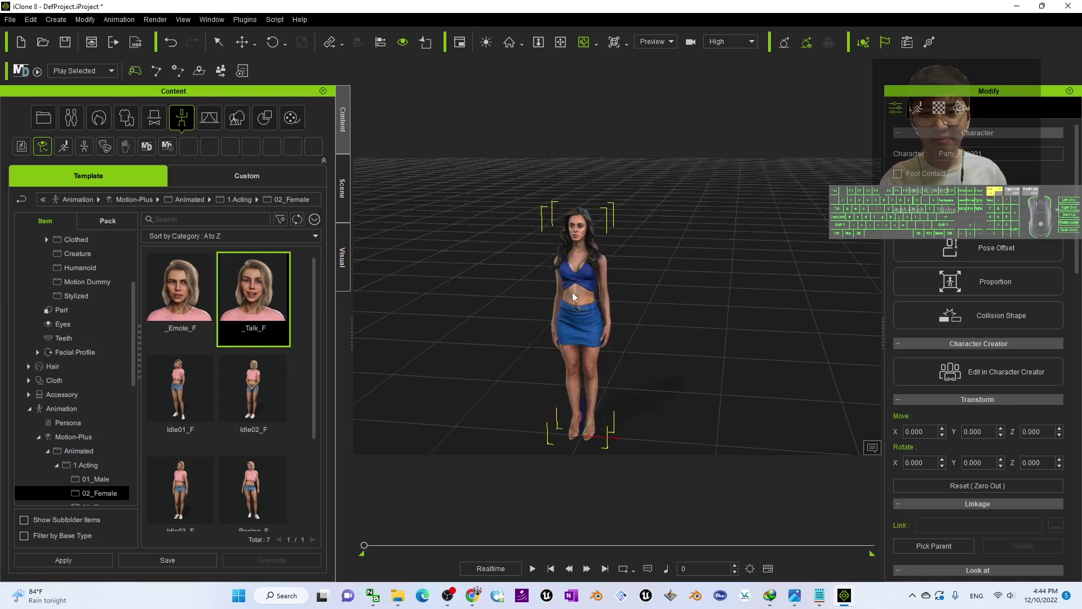
Step: Play the talking animation and watch the character's facial and lip movement up close before pausing it
{"action": "scroll", "coordinate": [579, 255], "scroll_direction": "up", "scroll_amount": 5}
{"action": "scroll", "coordinate": [580, 255], "scroll_direction": "down", "scroll_amount": 4}
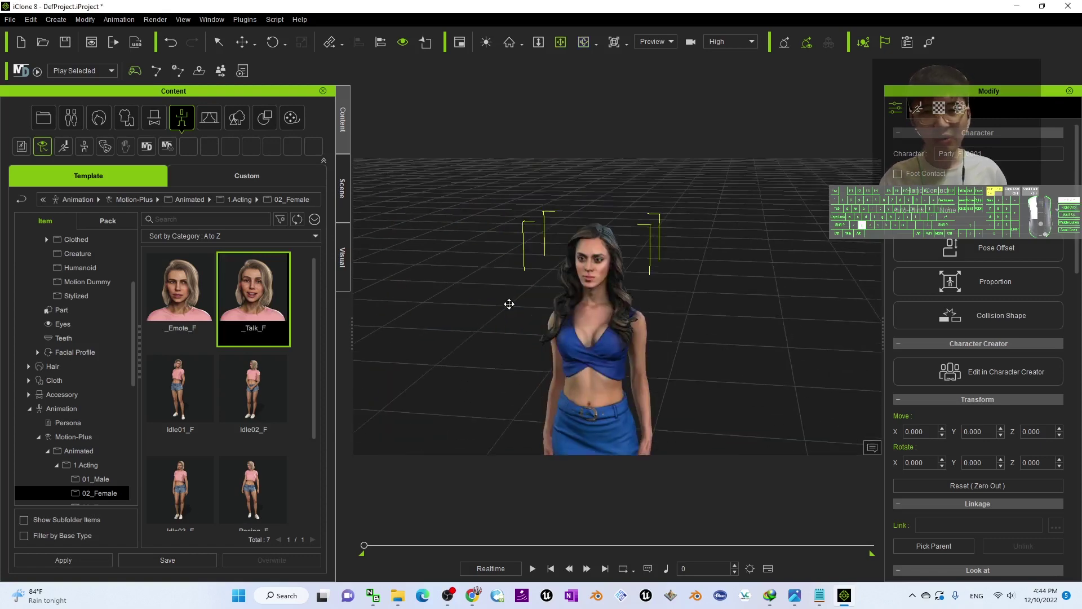
{"action": "scroll", "coordinate": [473, 302], "scroll_direction": "up", "scroll_amount": 3}
{"action": "left_click", "coordinate": [532, 568]}
{"action": "scroll", "coordinate": [614, 316], "scroll_direction": "up", "scroll_amount": 5}
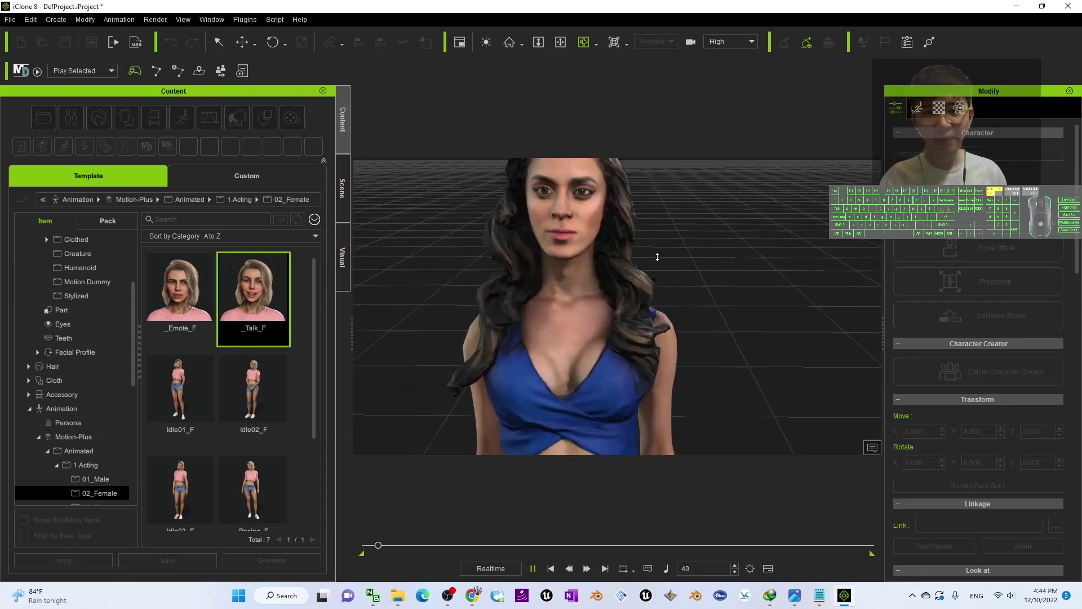
{"action": "scroll", "coordinate": [611, 319], "scroll_direction": "down", "scroll_amount": 5}
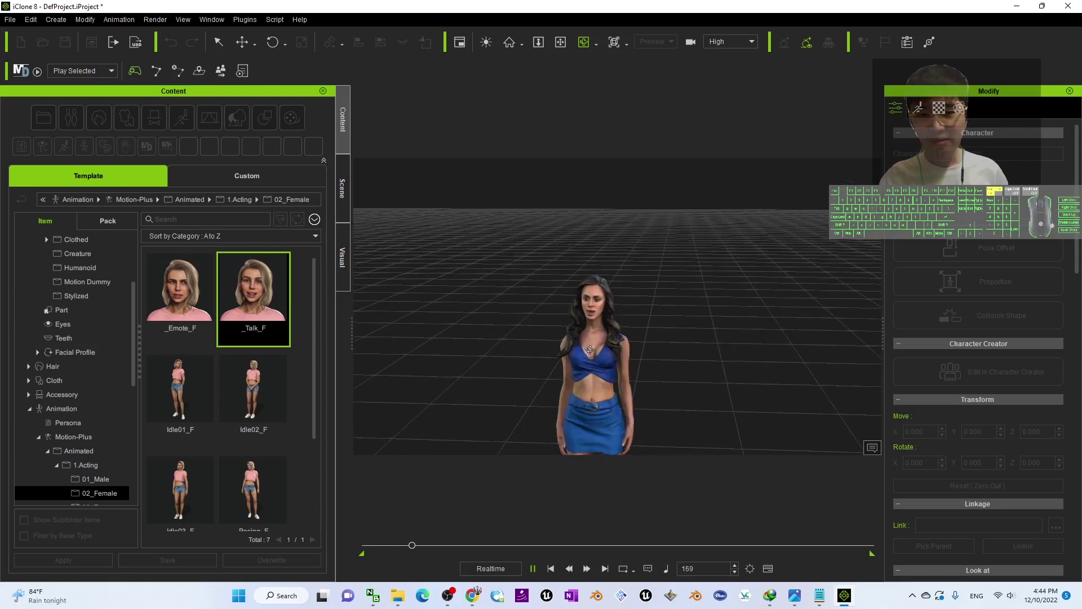
{"action": "scroll", "coordinate": [605, 323], "scroll_direction": "up", "scroll_amount": 3}
{"action": "scroll", "coordinate": [605, 322], "scroll_direction": "up", "scroll_amount": 2}
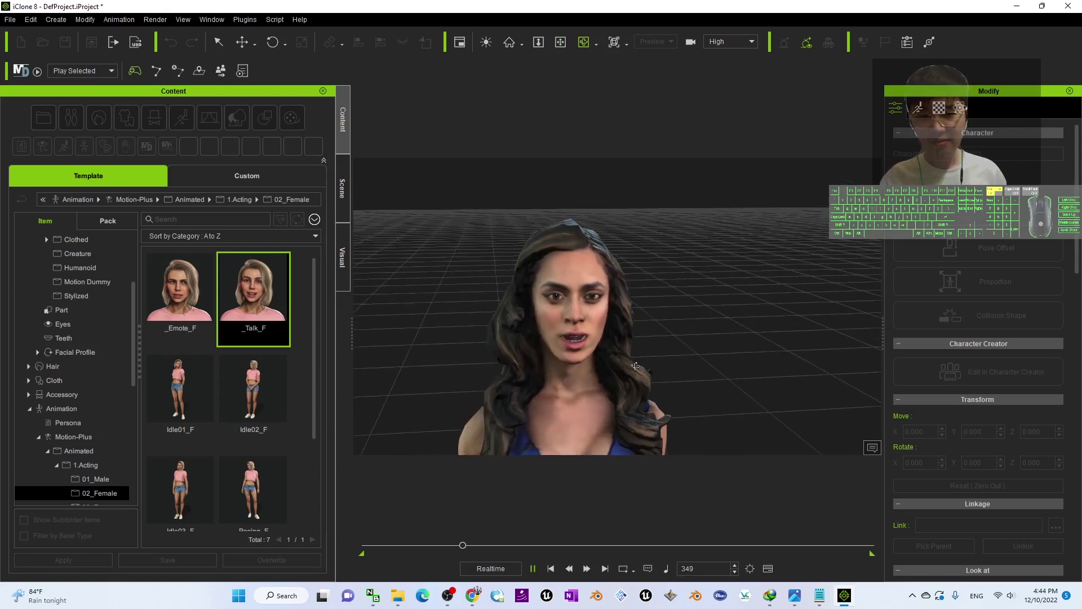
{"action": "scroll", "coordinate": [653, 359], "scroll_direction": "up", "scroll_amount": 2}
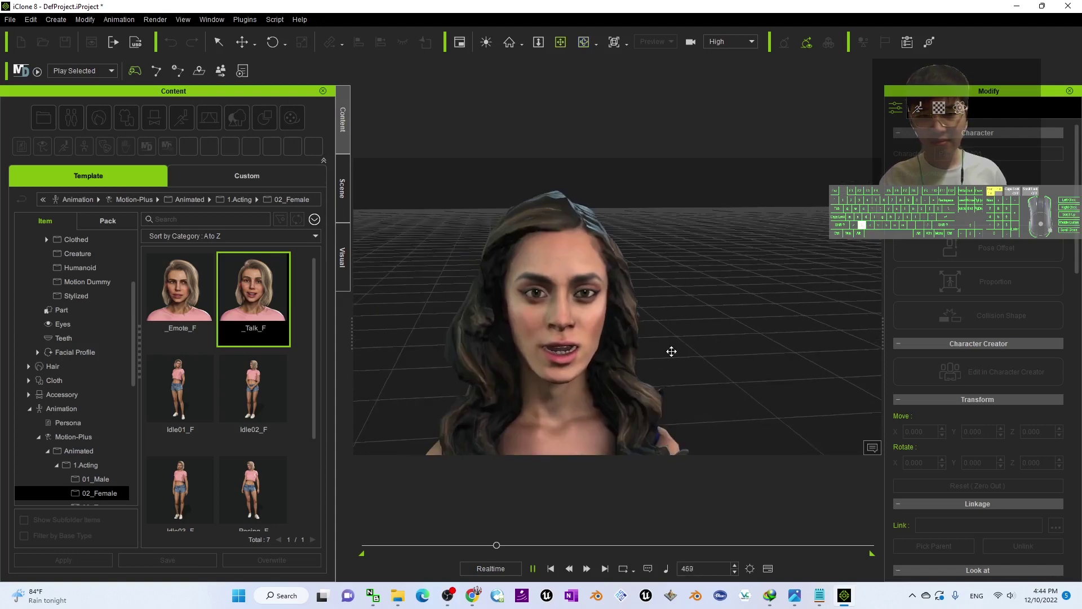
{"action": "scroll", "coordinate": [671, 351], "scroll_direction": "up", "scroll_amount": 1}
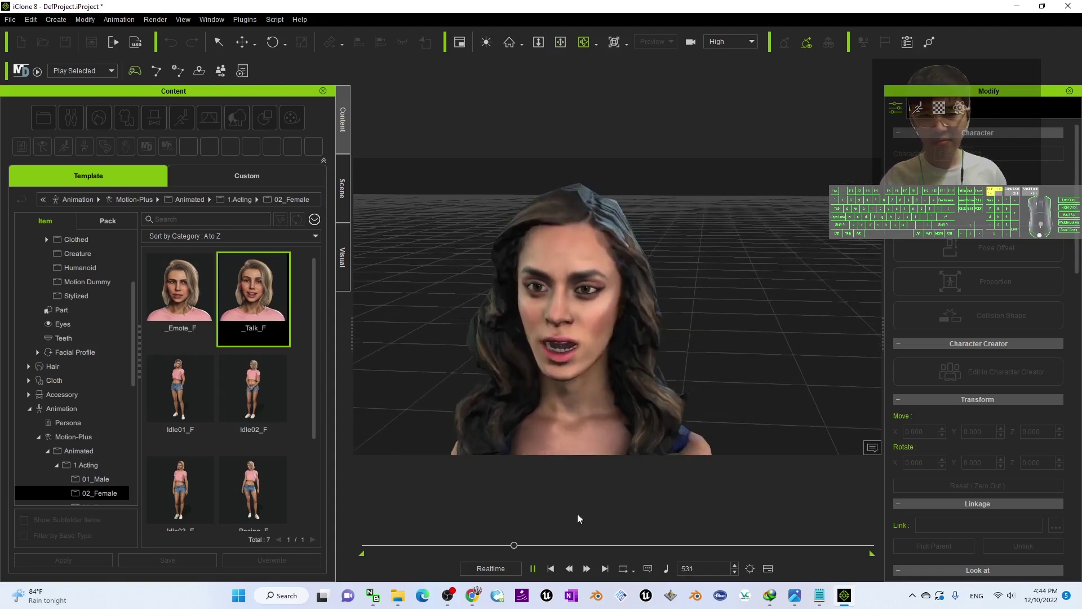
{"action": "left_click", "coordinate": [533, 568]}
Step: Inspect the paused character's full figure and face, and briefly view the cover.jpg workflow image in the photo viewer
{"action": "scroll", "coordinate": [552, 304], "scroll_direction": "down", "scroll_amount": 5}
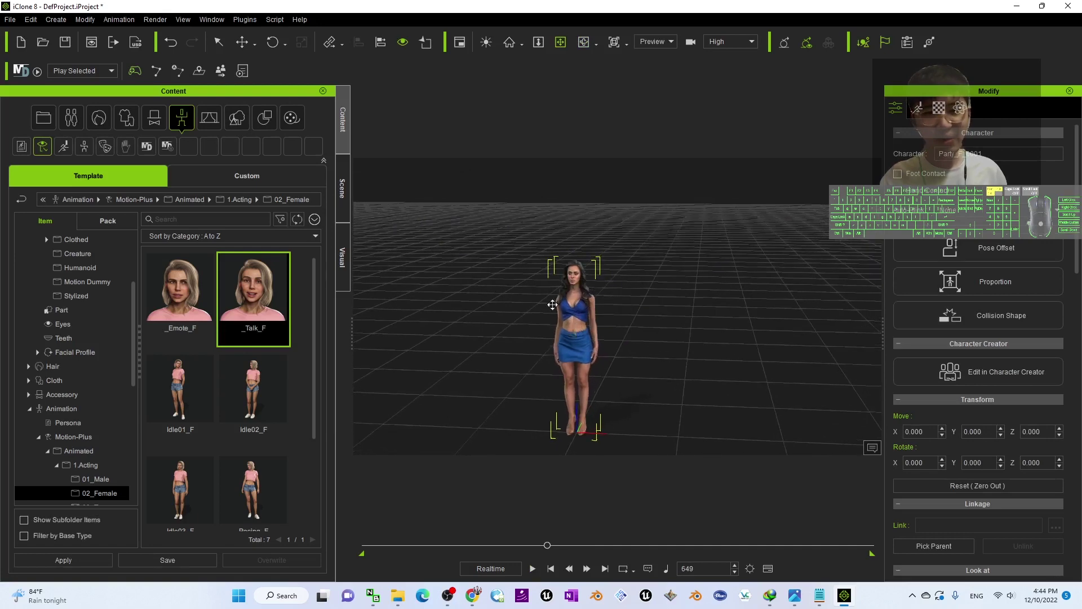
{"action": "scroll", "coordinate": [552, 304], "scroll_direction": "up", "scroll_amount": 5}
{"action": "scroll", "coordinate": [532, 360], "scroll_direction": "down", "scroll_amount": 2}
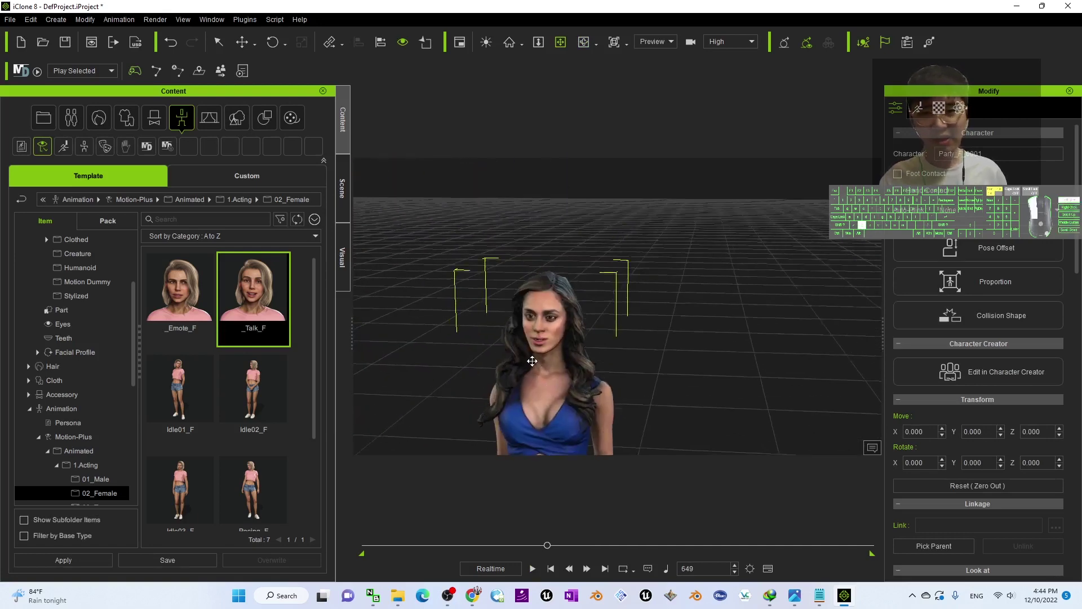
{"action": "scroll", "coordinate": [532, 361], "scroll_direction": "up", "scroll_amount": 2}
{"action": "scroll", "coordinate": [518, 358], "scroll_direction": "up", "scroll_amount": 3}
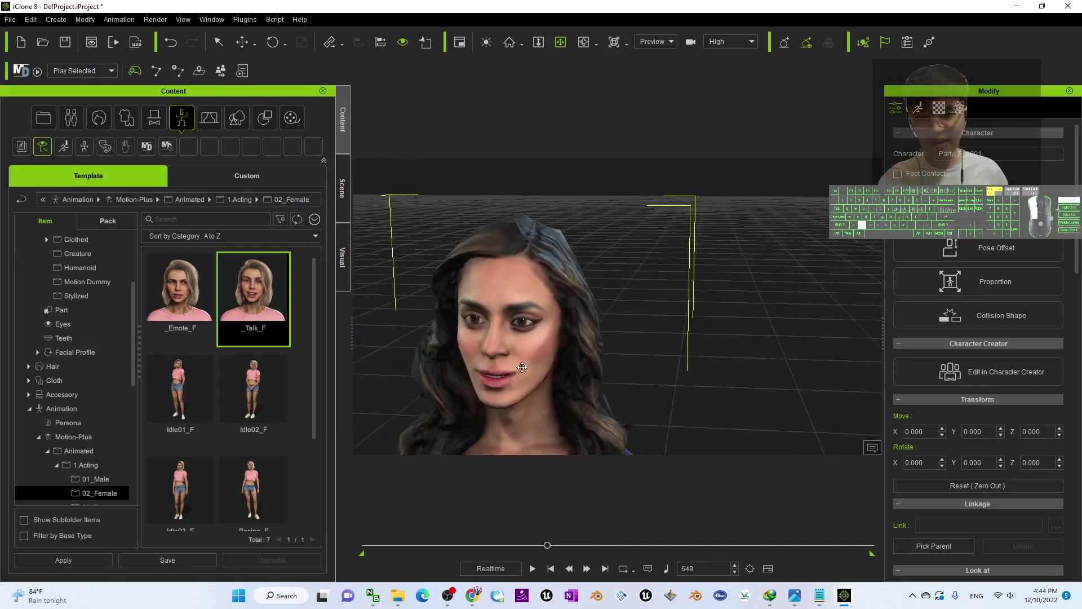
{"action": "right_click_drag", "start_coordinate": [523, 367], "coordinate": [532, 376]}
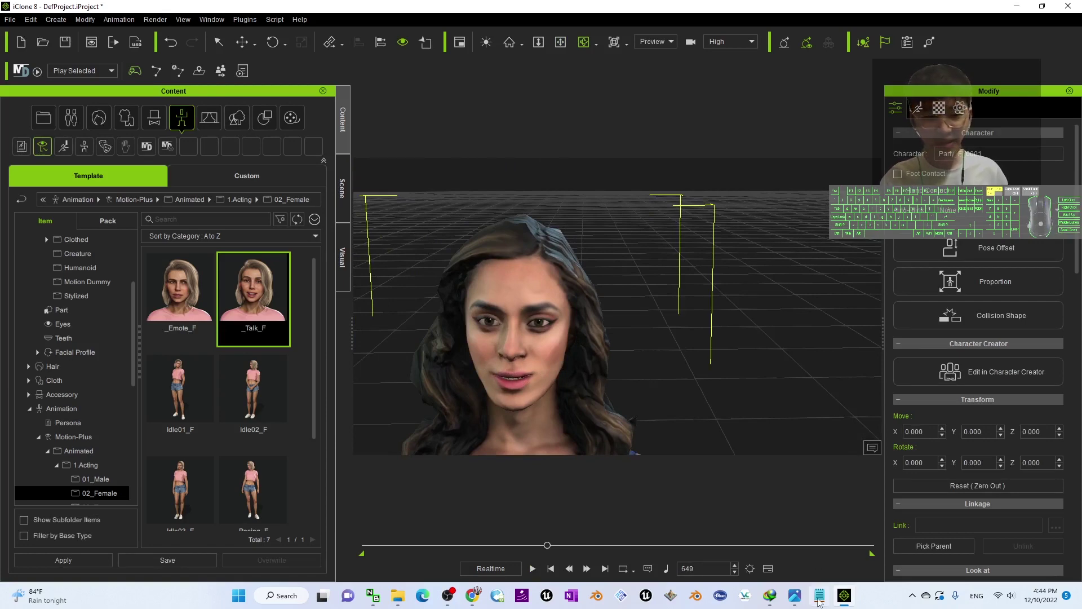
{"action": "left_click", "coordinate": [794, 595]}
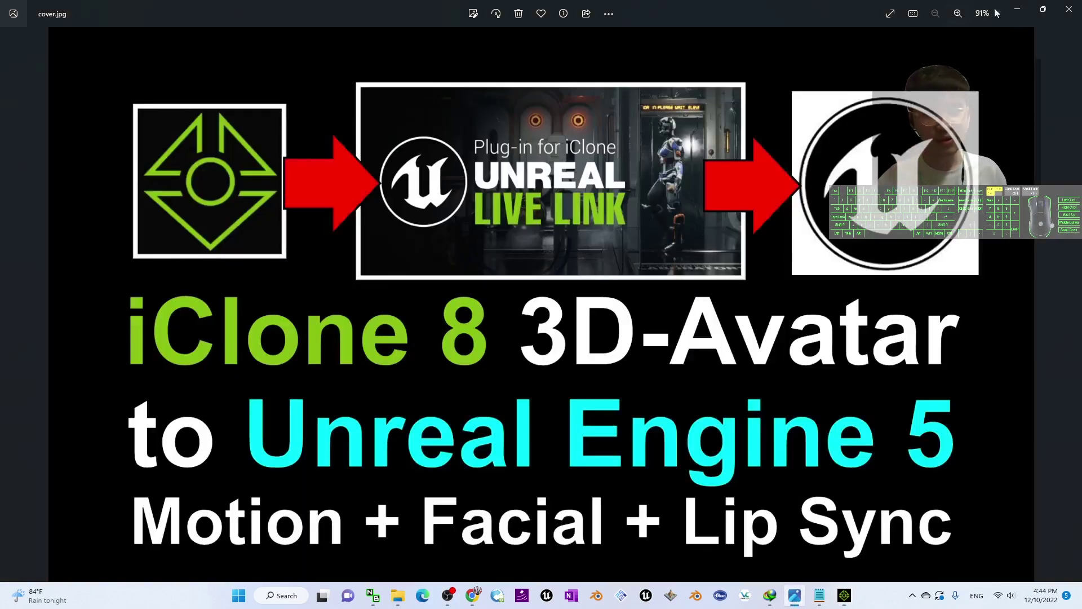
{"action": "left_click", "coordinate": [1017, 9]}
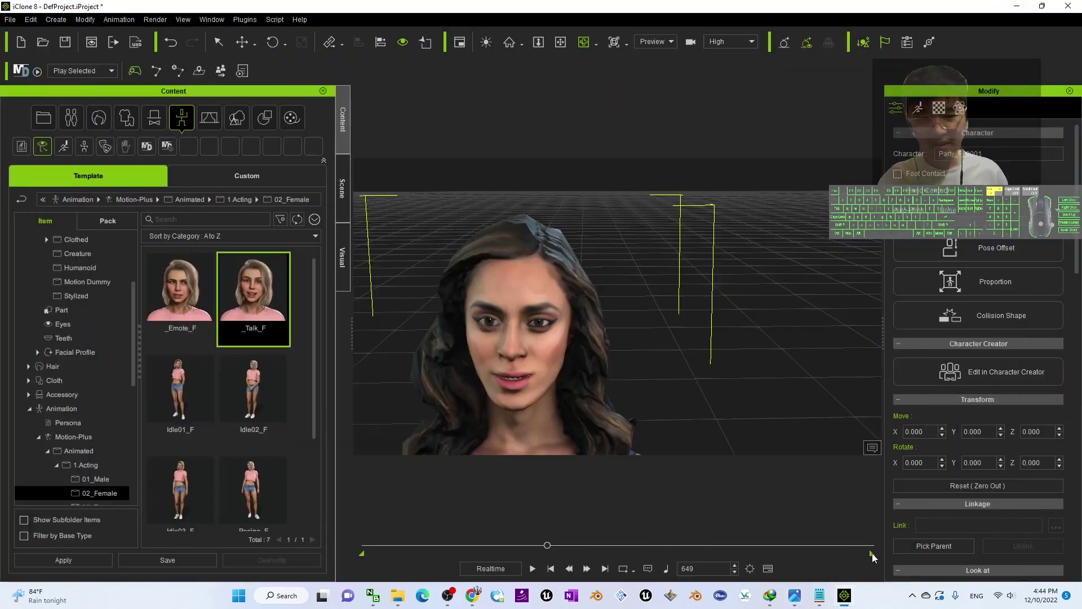
Step: Limit the timeline's playback range to start a little after the beginning and end at frame 647, and preview it
{"action": "left_click_drag", "start_coordinate": [563, 557], "coordinate": [549, 559]}
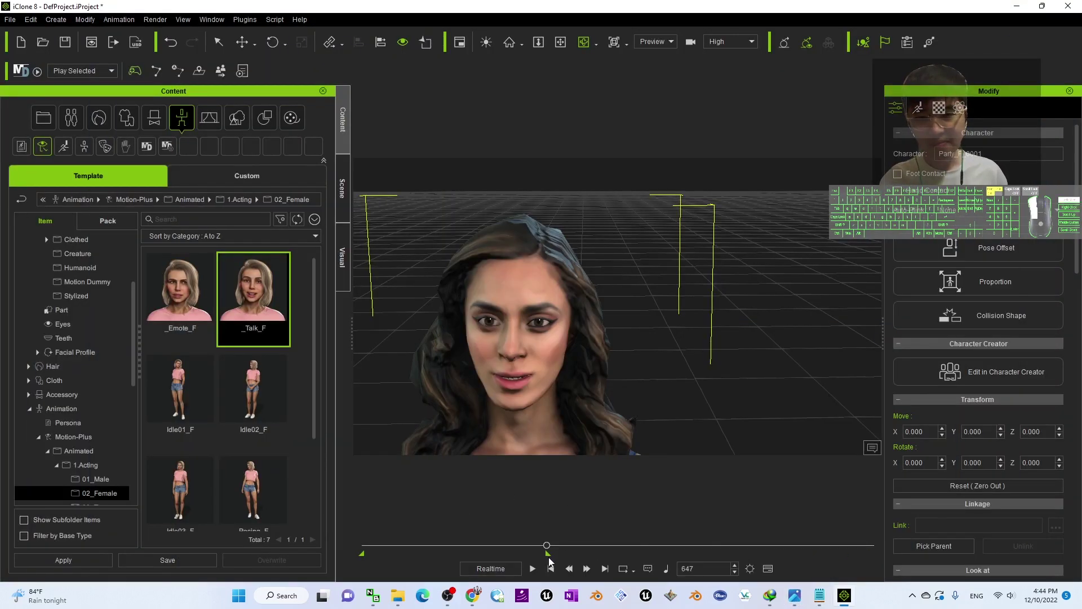
{"action": "left_click_drag", "start_coordinate": [387, 554], "coordinate": [393, 554]}
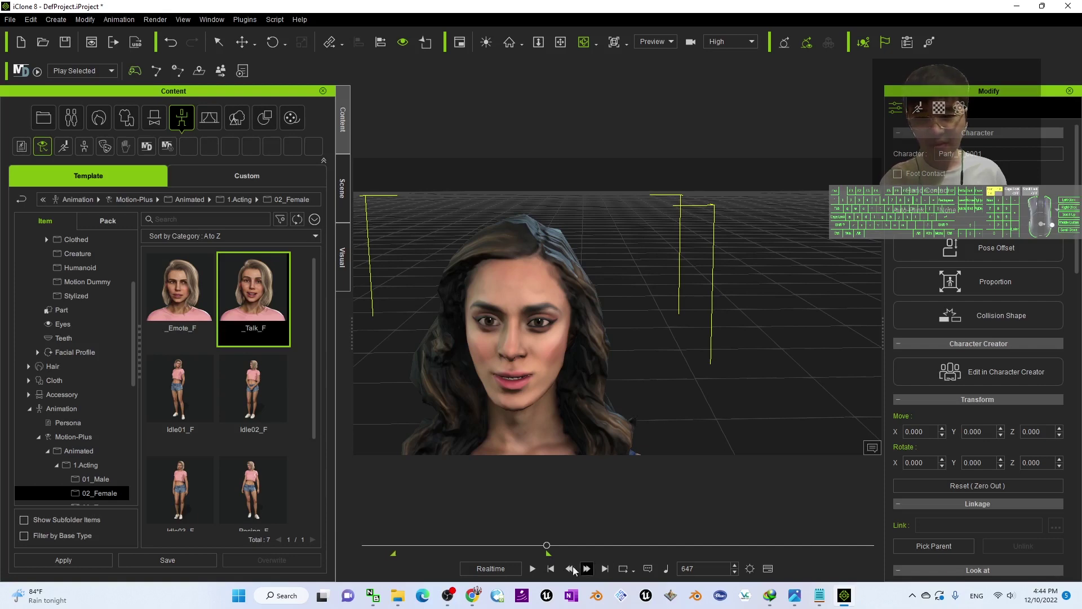
{"action": "left_click", "coordinate": [586, 568]}
{"action": "left_click", "coordinate": [586, 568]}
{"action": "left_click", "coordinate": [532, 569]}
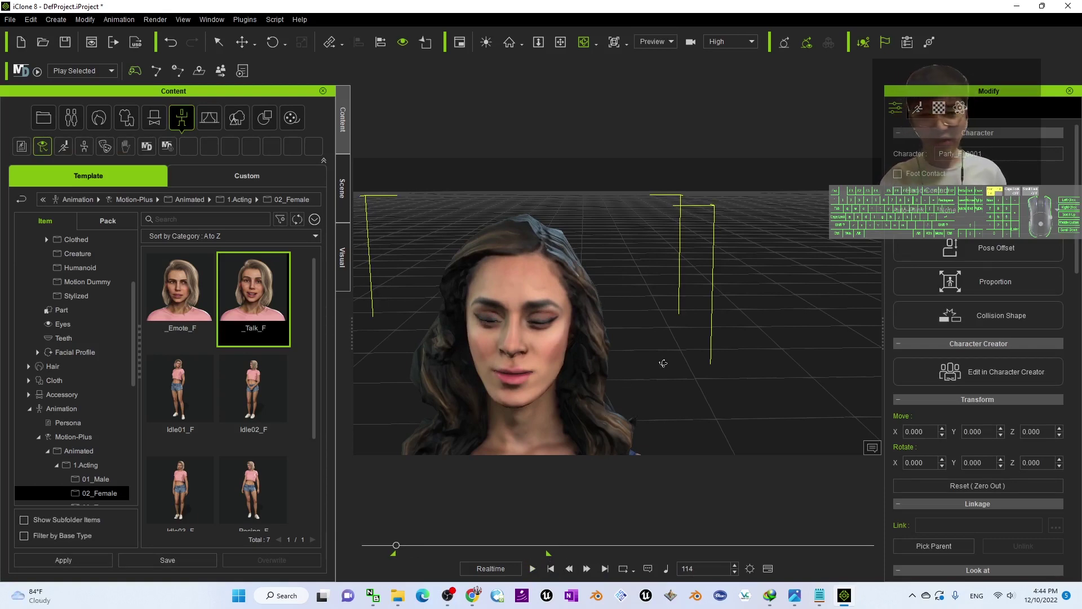
Step: Launch Unreal Editor 5.0.3 and minimize the iClone and tutorial folder windows
{"action": "scroll", "coordinate": [663, 374], "scroll_direction": "down", "scroll_amount": 5}
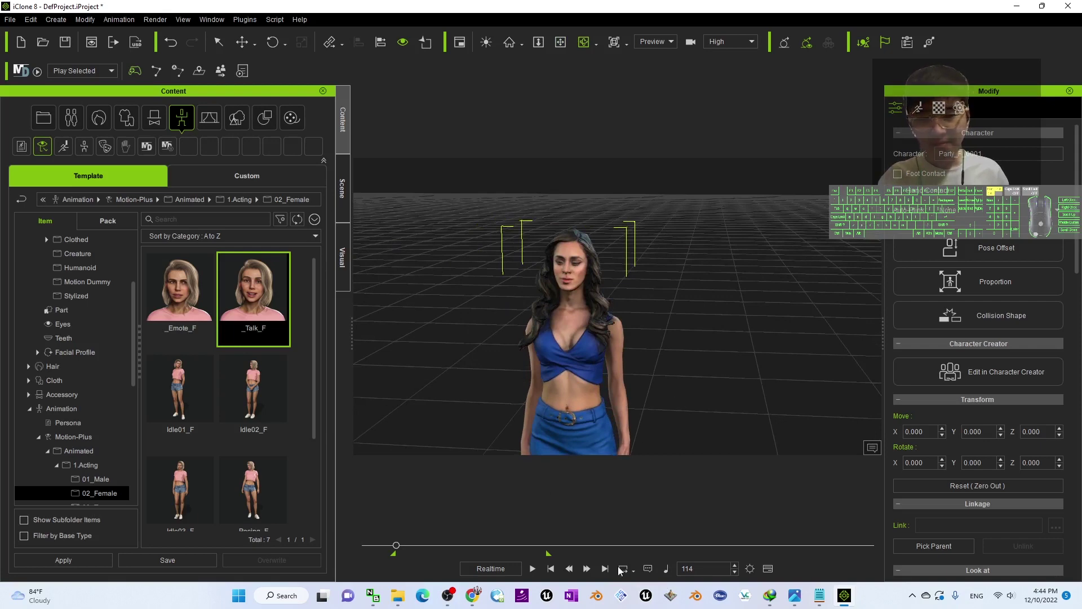
{"action": "left_click", "coordinate": [650, 596]}
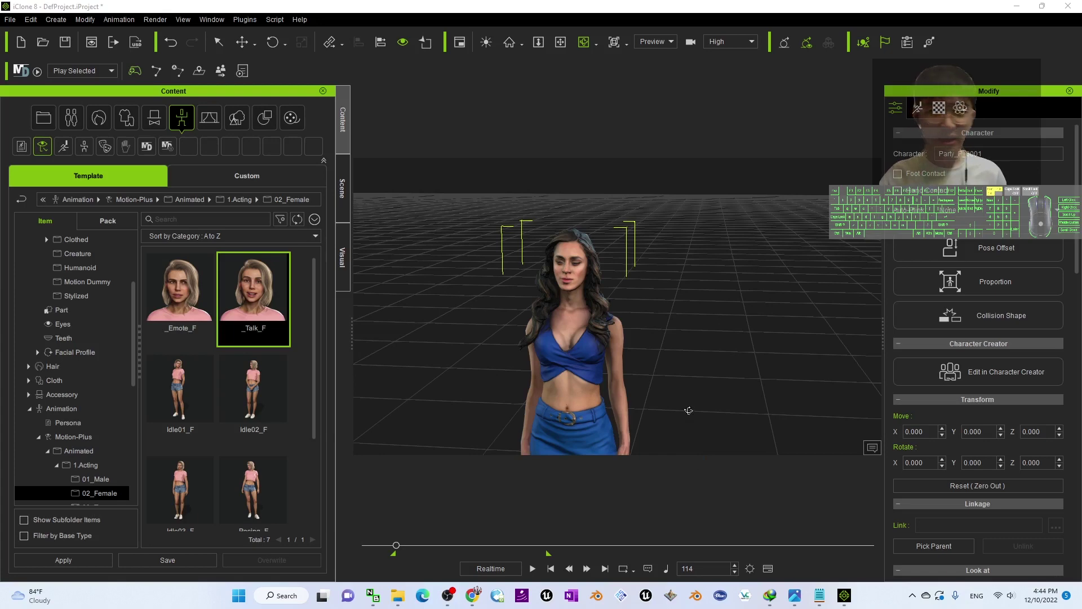
{"action": "left_click", "coordinate": [1016, 7]}
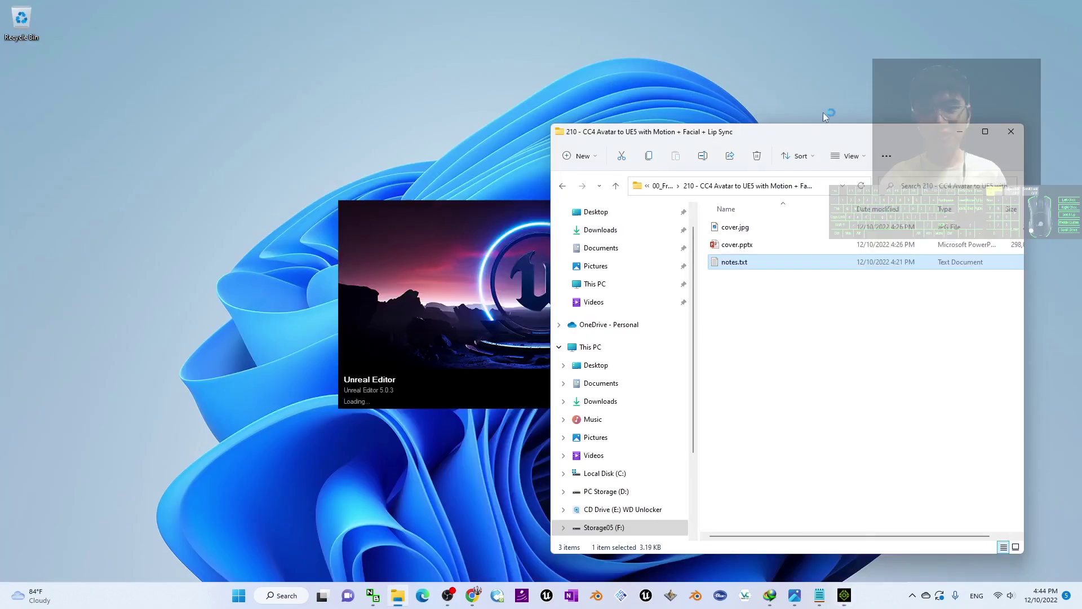
{"action": "left_click", "coordinate": [963, 131]}
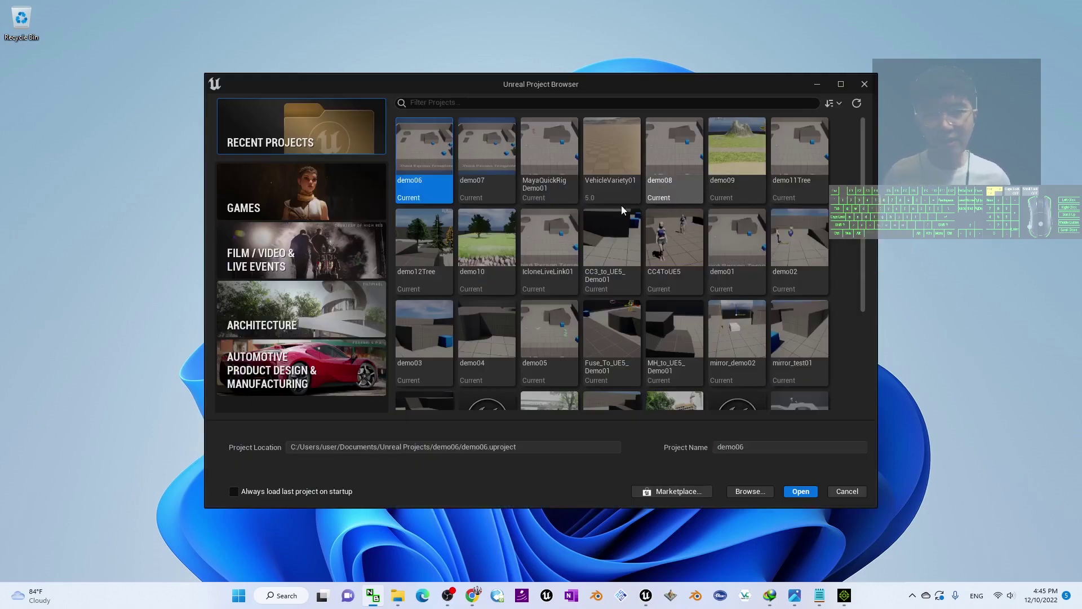
Step: Choose the Third Person template from the Games category and name the new project icloneUElivelink02
{"action": "left_click", "coordinate": [333, 211]}
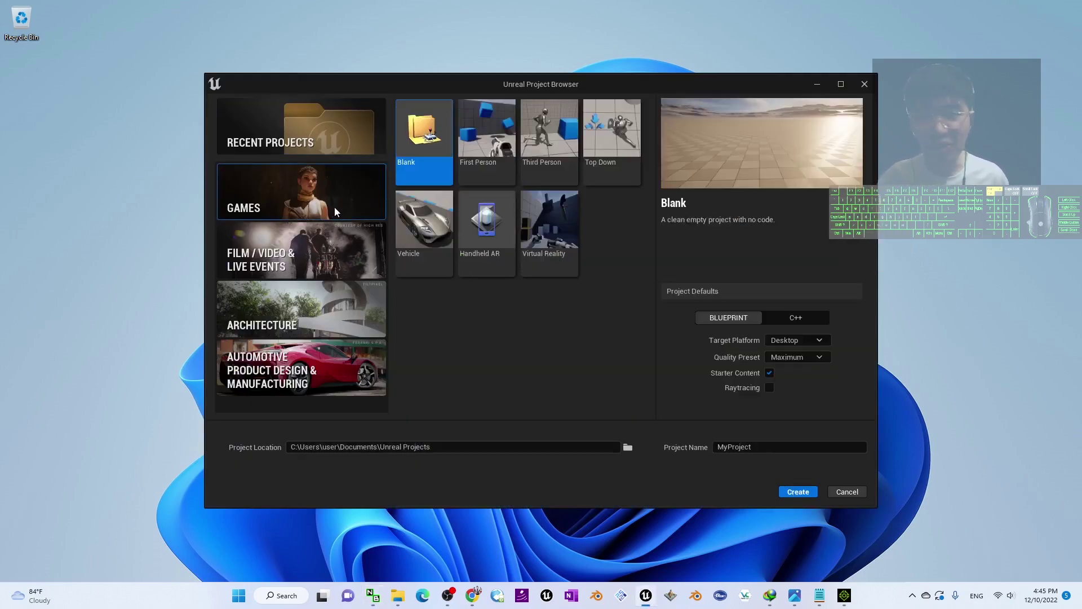
{"action": "left_click", "coordinate": [562, 142]}
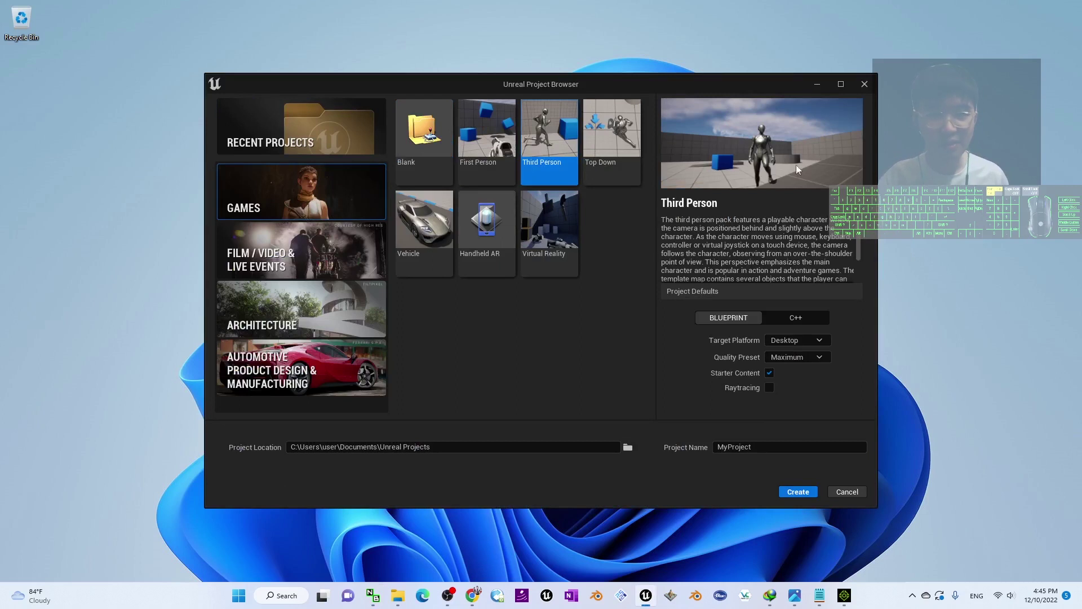
{"action": "left_click", "coordinate": [756, 447]}
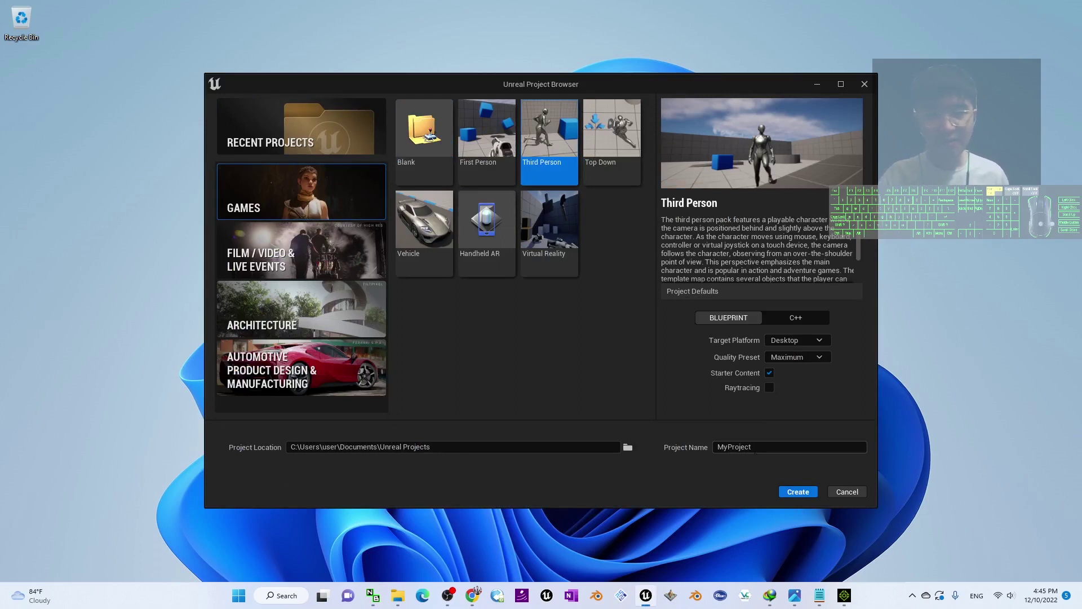
{"action": "double_click", "coordinate": [789, 446]}
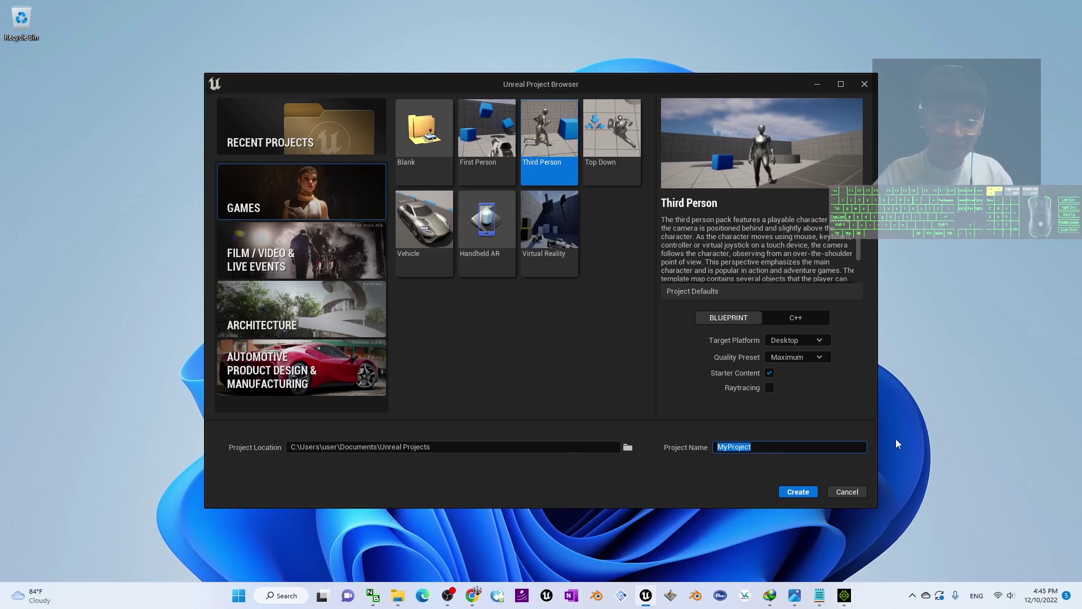
{"action": "type", "text": "iclone"}
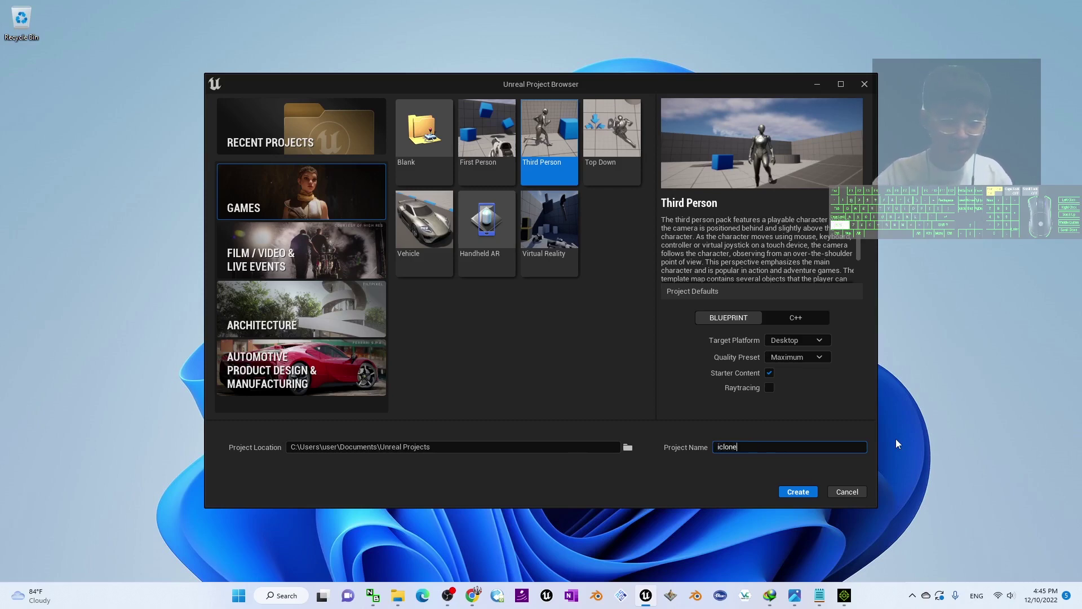
{"action": "type", "text": "UElivelink"}
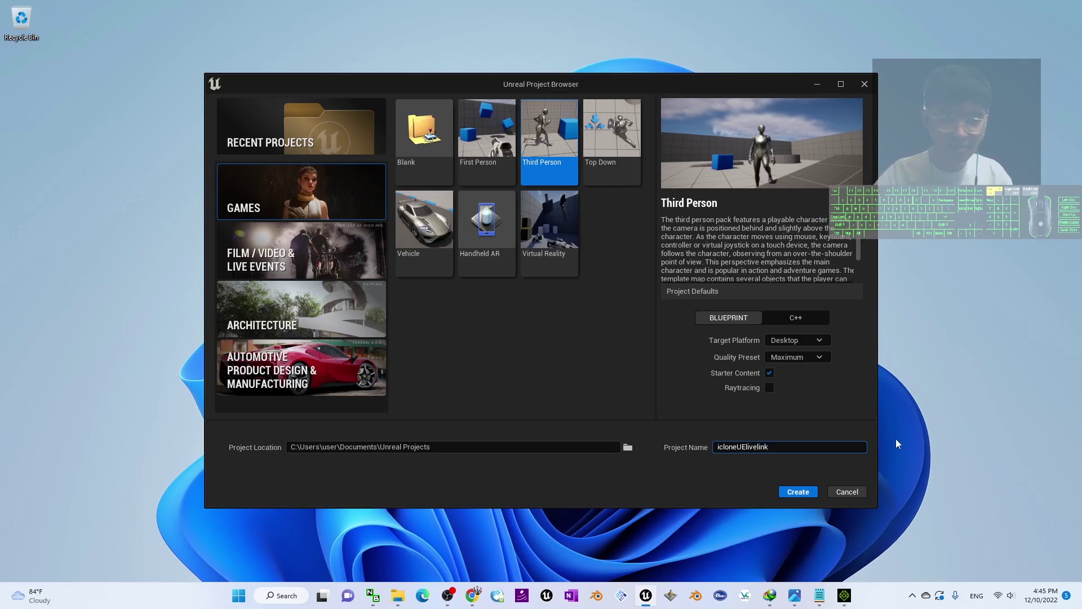
{"action": "type", "text": "0"}
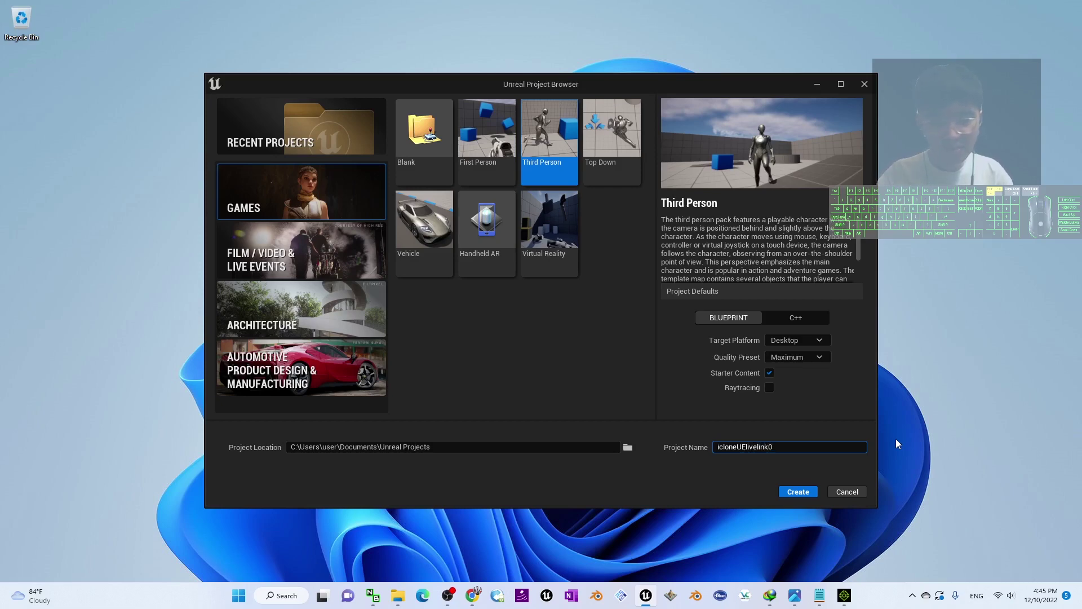
{"action": "type", "text": "2"}
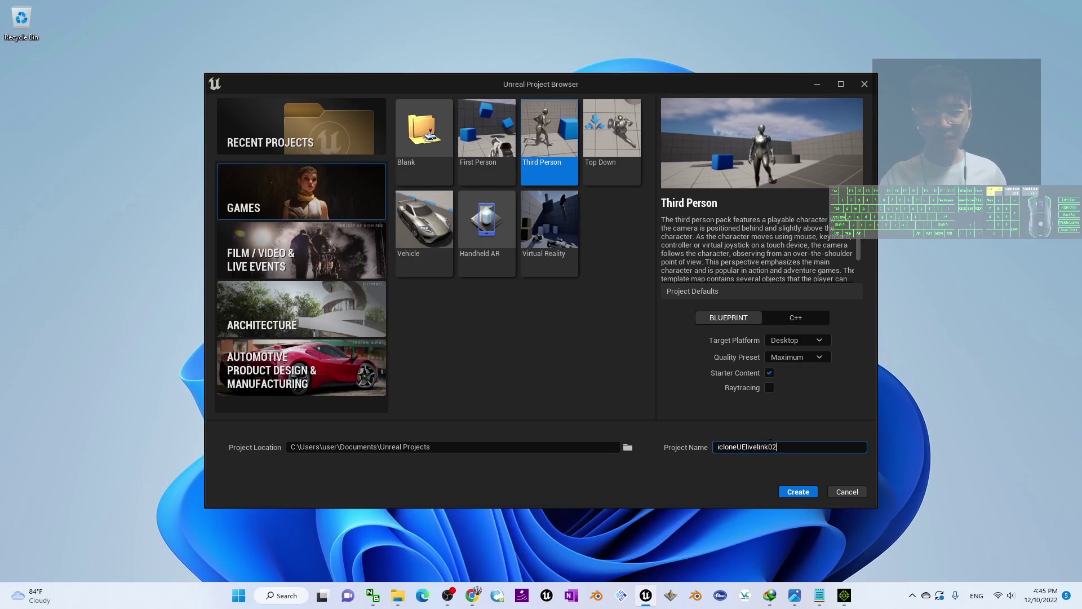
{"action": "left_click", "coordinate": [770, 446]}
{"action": "type", "text": "dem"}
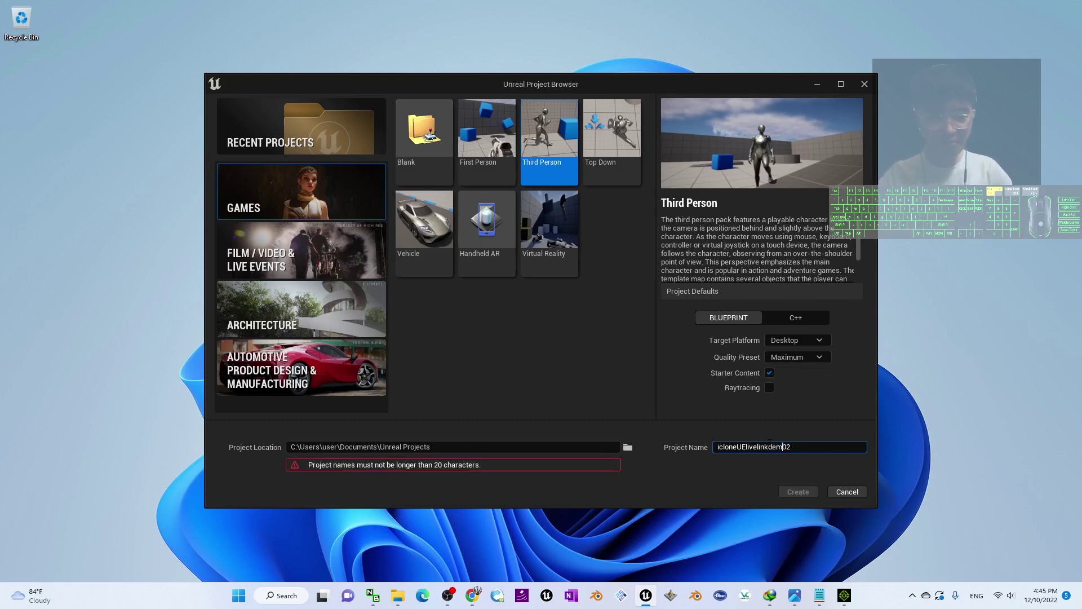
{"action": "key", "text": "BackSpace"}
{"action": "key", "text": "BackSpace"}
{"action": "key", "text": "BackSpace"}
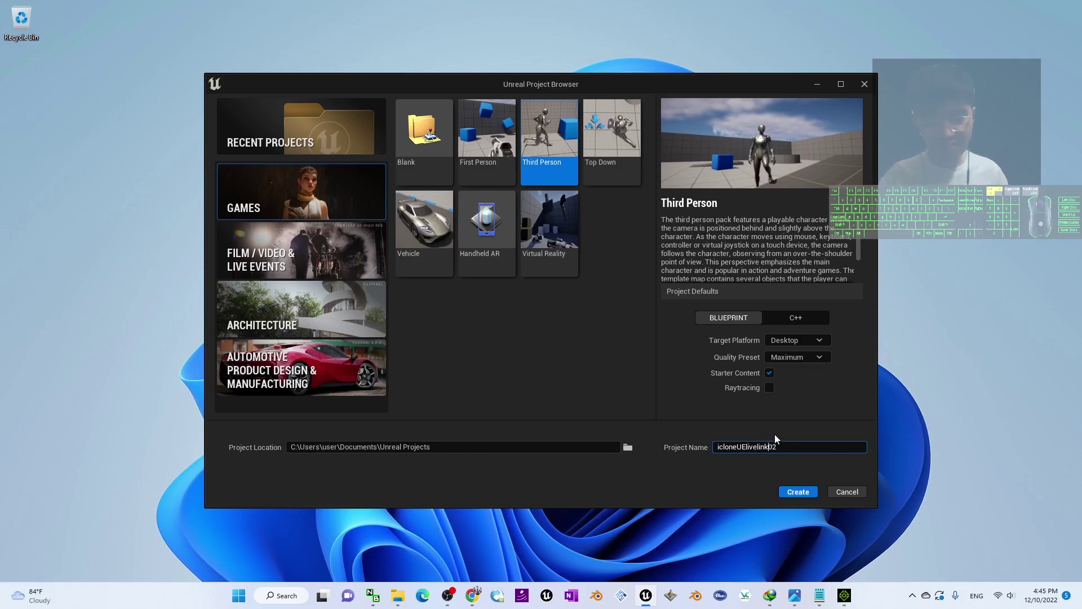
Step: Create the icloneUElivelink02 project and let it load in Unreal Editor
{"action": "left_click", "coordinate": [797, 495]}
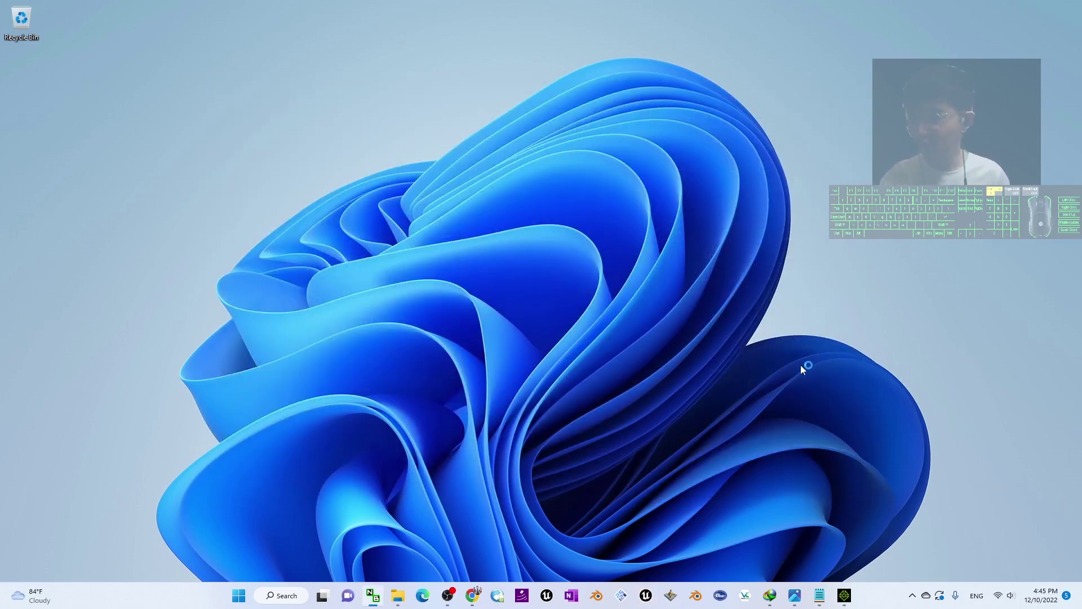
{"action": "left_click", "coordinate": [631, 363]}
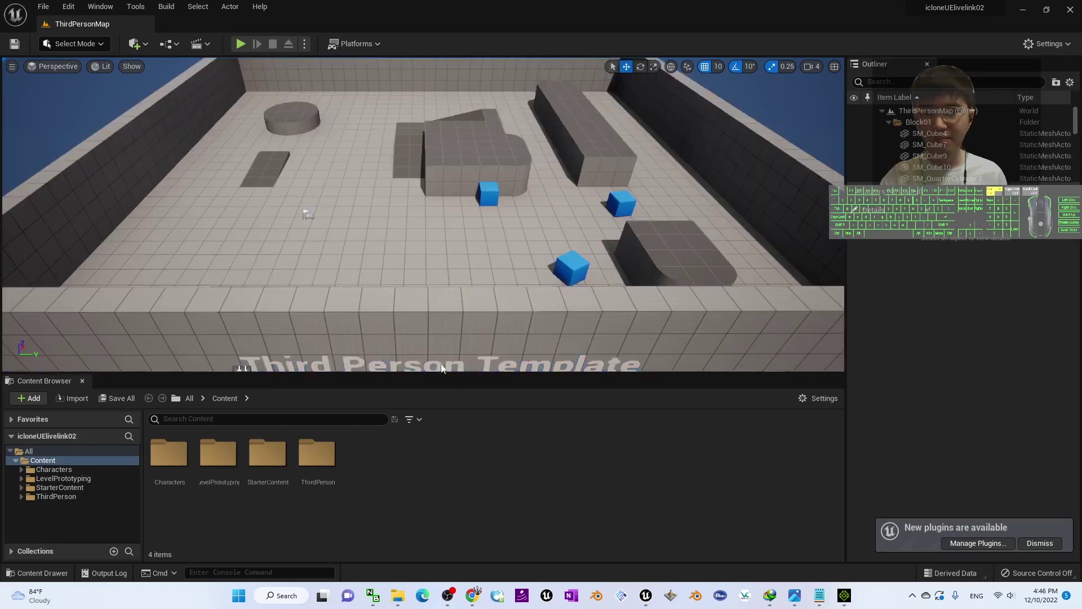
Step: Play-test the ThirdPersonMap level by running and jumping with the mannequin, stop the session and look around the level
{"action": "left_click", "coordinate": [247, 45]}
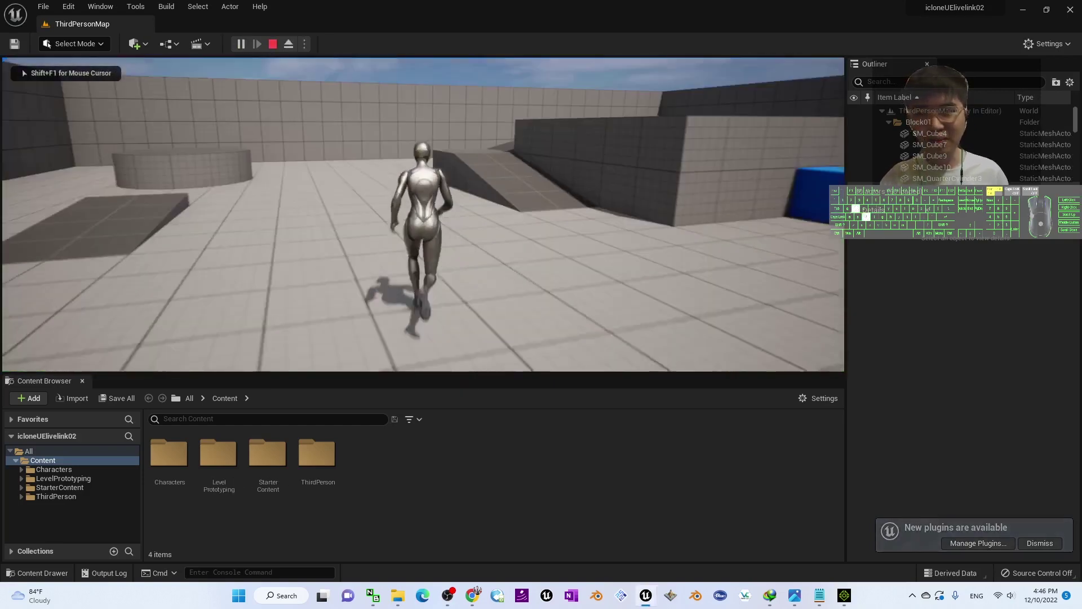
{"action": "key", "text": "space"}
{"action": "key", "text": "Escape"}
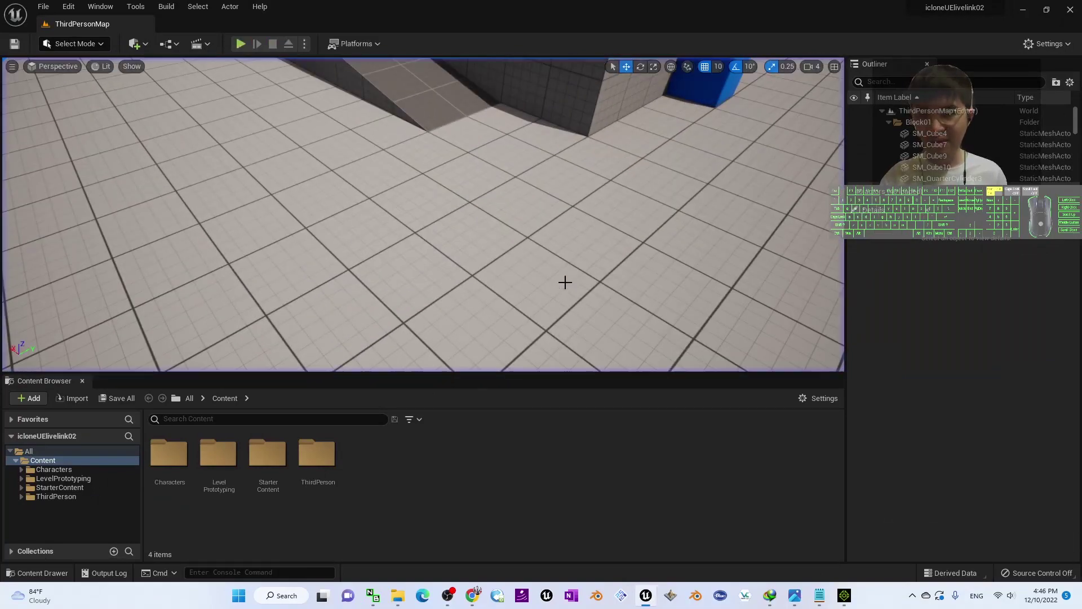
{"action": "right_click_drag", "start_coordinate": [565, 282], "coordinate": [584, 302]}
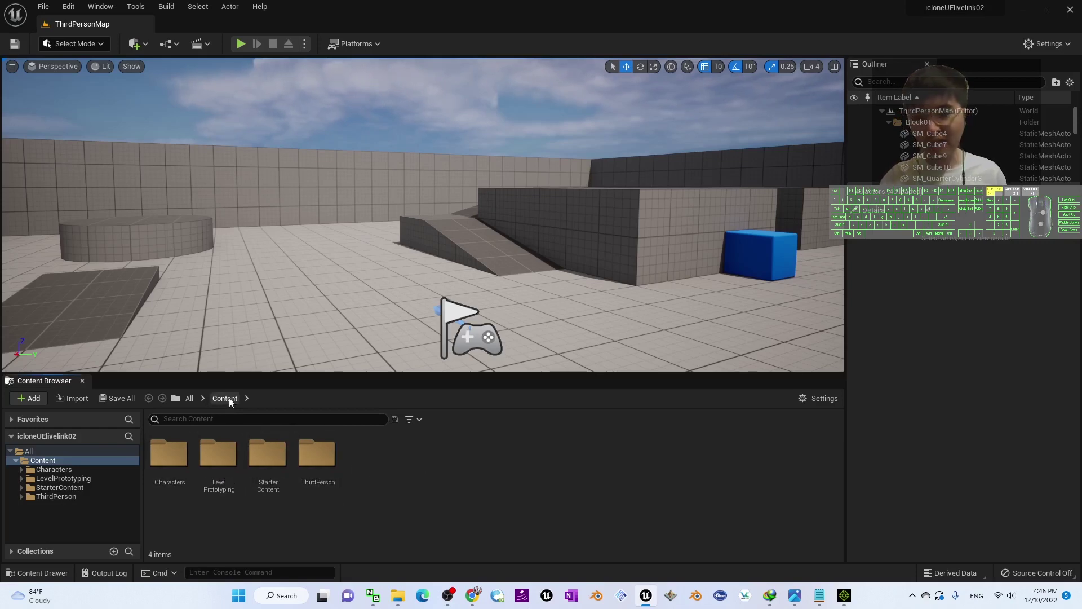
Step: Show the Level Prototyping folder in File Explorer, go up to the icloneUElivelink02 project folder, and minimize Unreal Editor
{"action": "right_click", "coordinate": [218, 453]}
{"action": "left_click", "coordinate": [285, 252]}
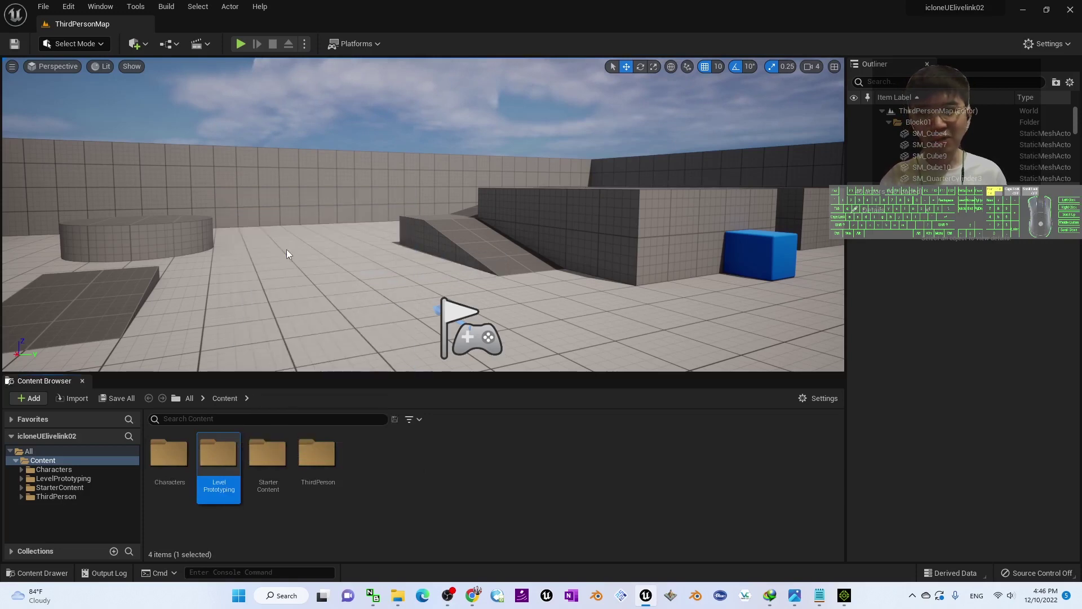
{"action": "left_click_drag", "start_coordinate": [791, 150], "coordinate": [556, 10]}
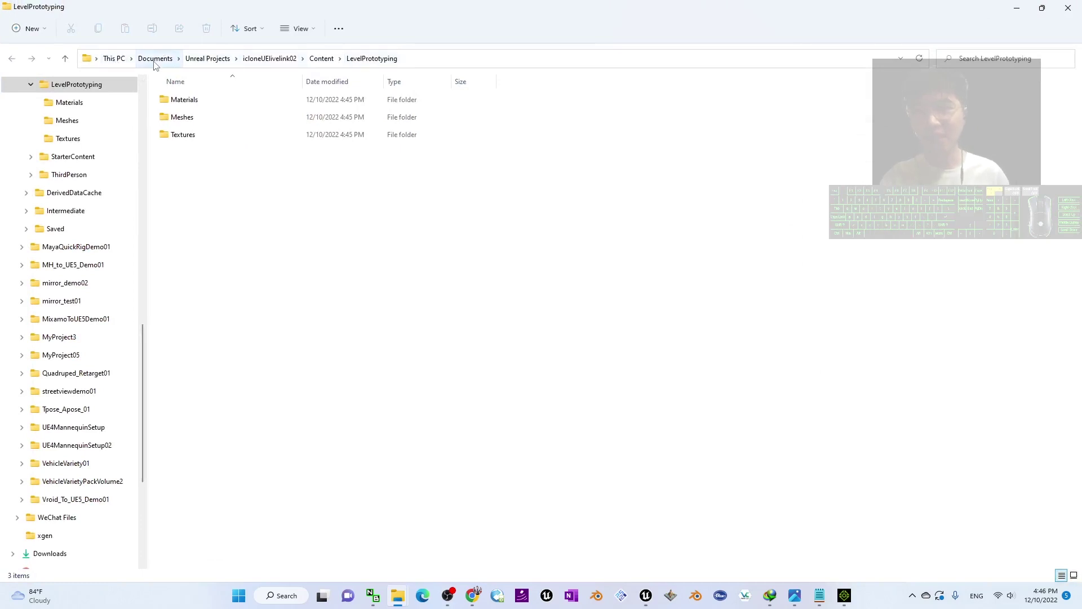
{"action": "left_click", "coordinate": [219, 59]}
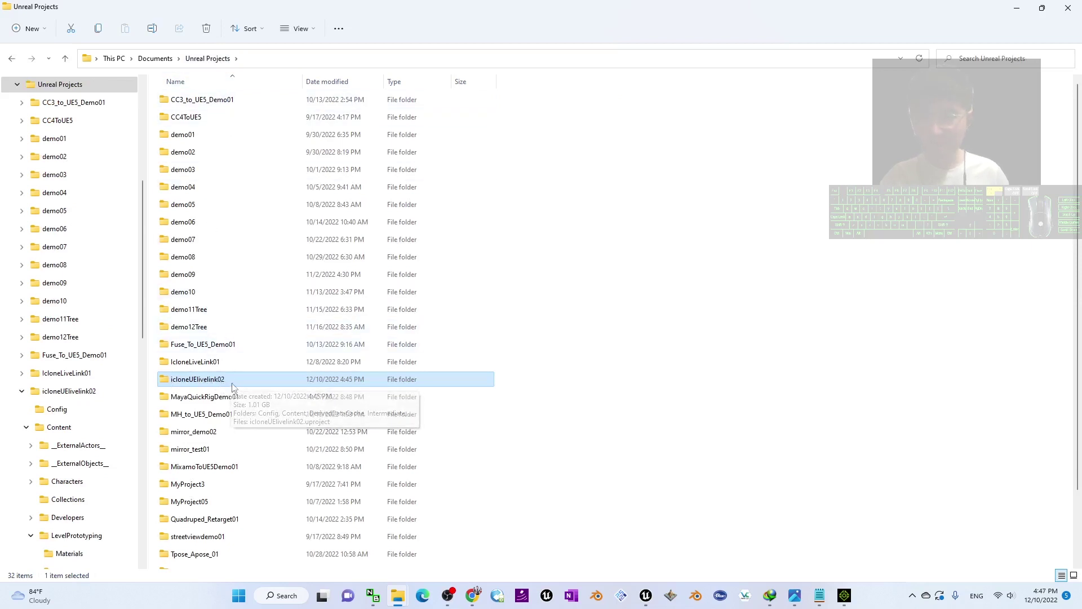
{"action": "double_click", "coordinate": [173, 385]}
{"action": "left_click_drag", "start_coordinate": [467, 4], "coordinate": [816, 82]}
{"action": "left_click", "coordinate": [1023, 10]}
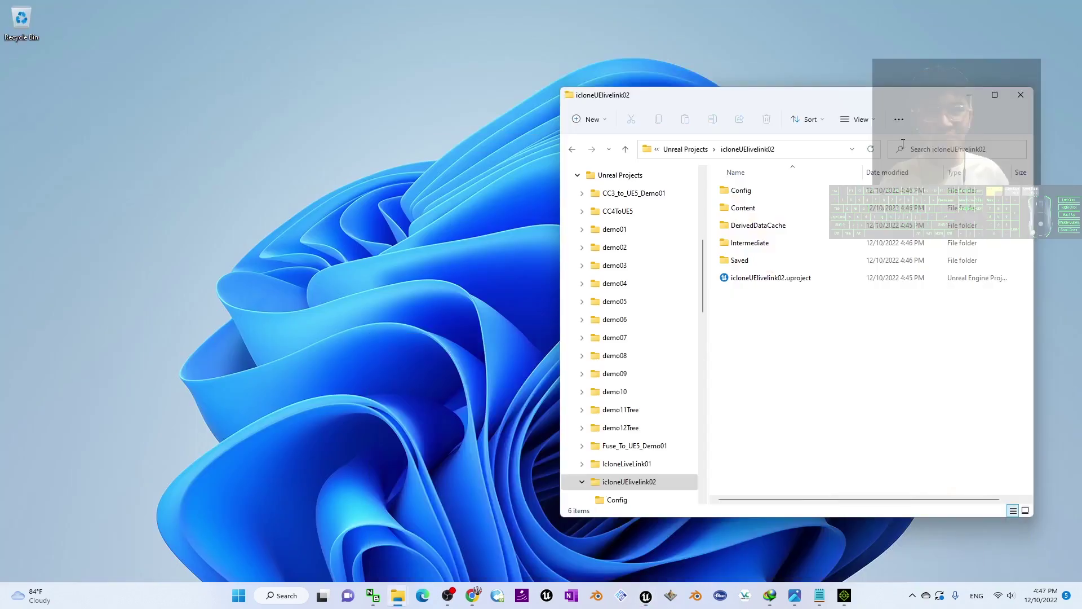
Step: Switch to iClone 8 and open the folder holding the Unreal Live Link plug-ins
{"action": "left_click", "coordinate": [844, 595]}
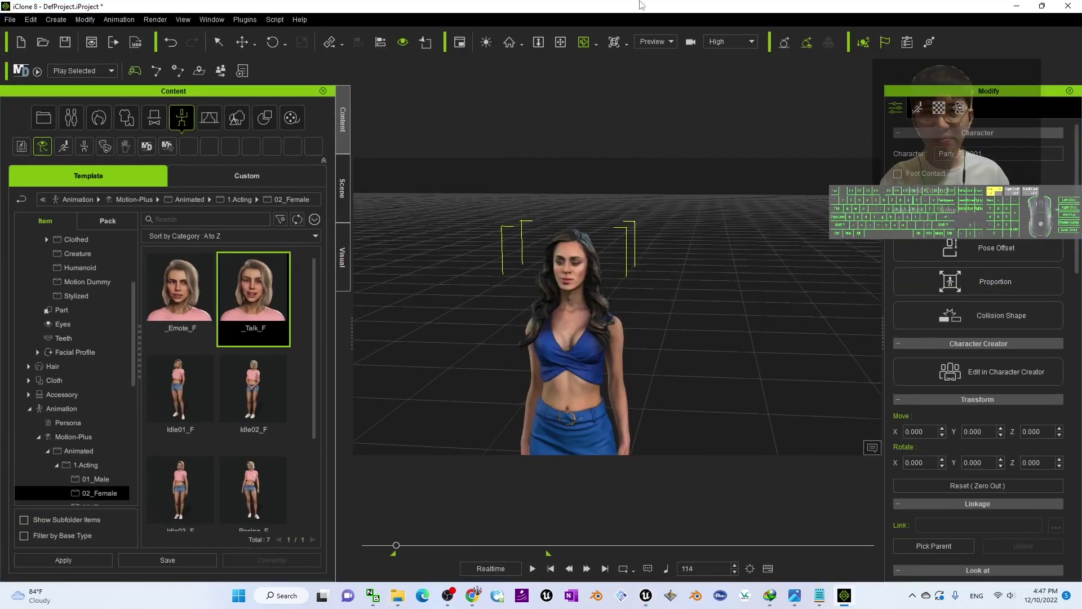
{"action": "left_click_drag", "start_coordinate": [642, 5], "coordinate": [262, 8]}
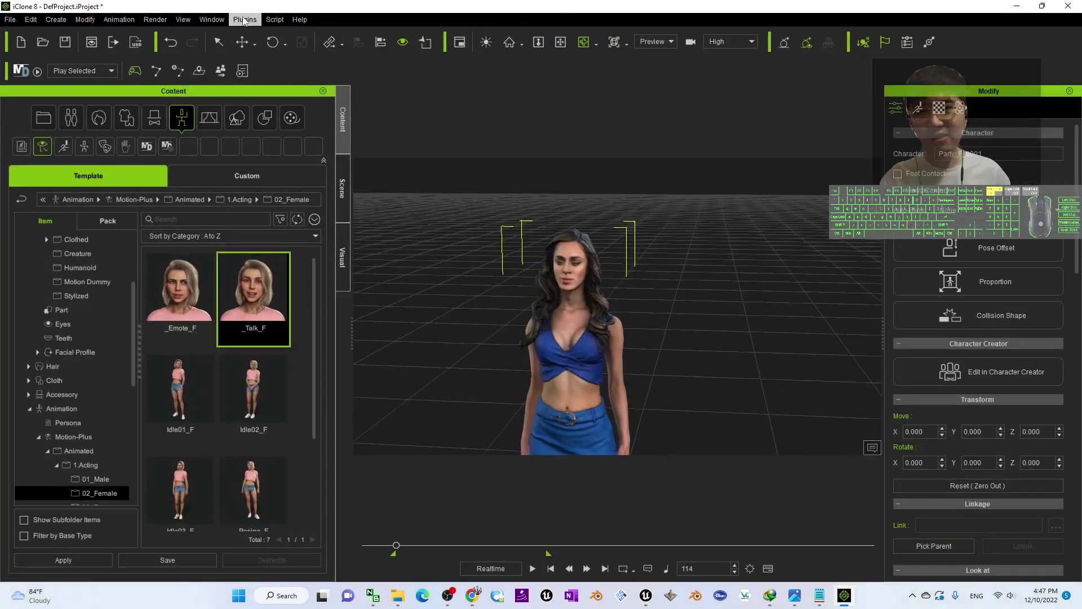
{"action": "left_click", "coordinate": [244, 20]}
{"action": "mouse_move", "coordinate": [314, 111]}
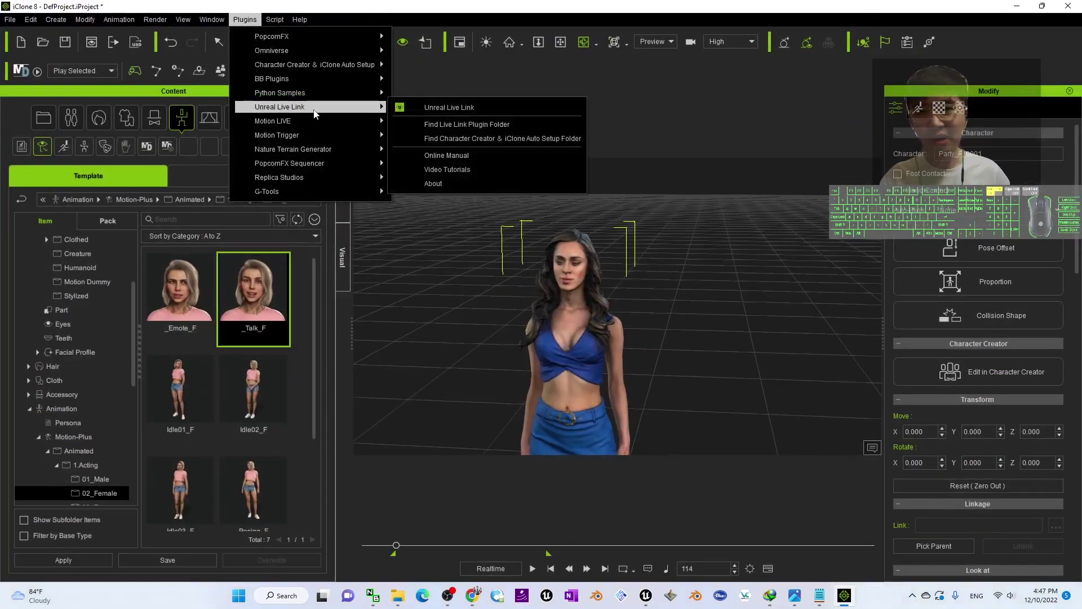
{"action": "left_click", "coordinate": [495, 125]}
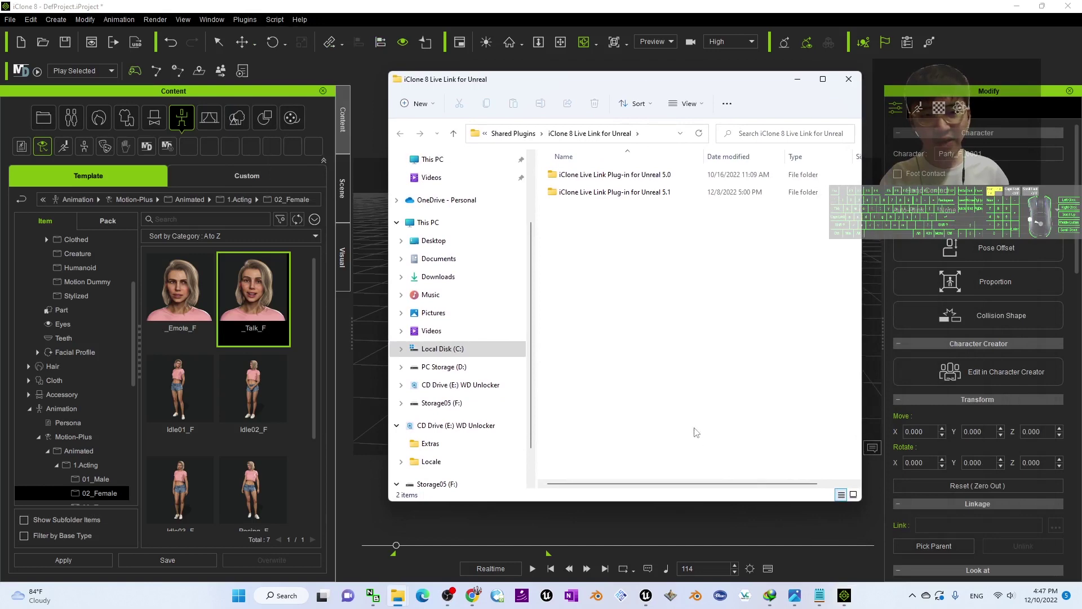
Step: View the iClone Unreal Live Link download links in notes.txt and briefly check the open Unreal project
{"action": "left_click", "coordinate": [819, 595]}
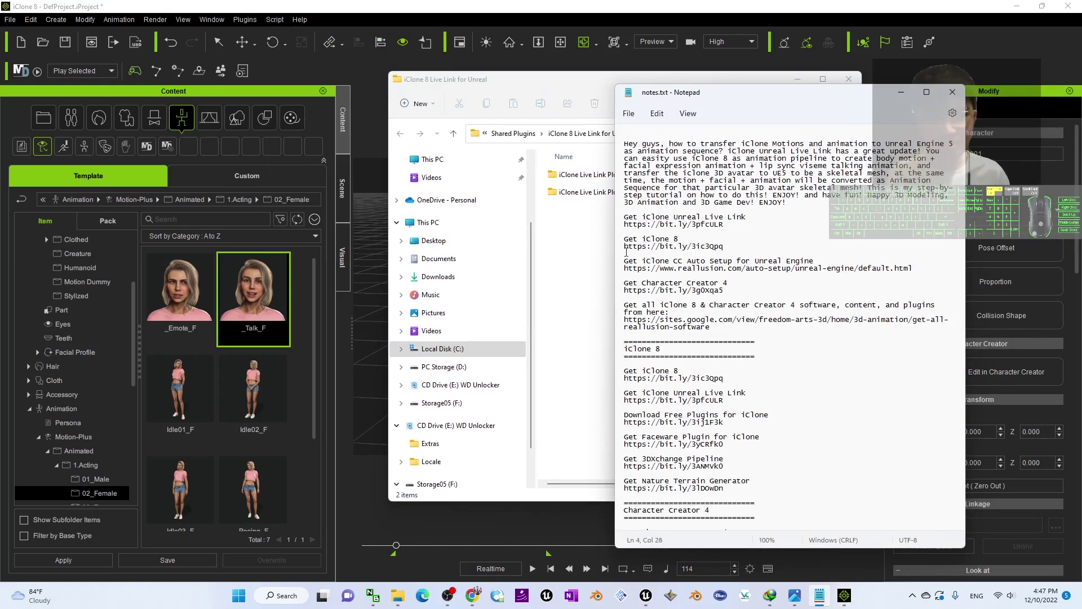
{"action": "left_click", "coordinate": [597, 248]}
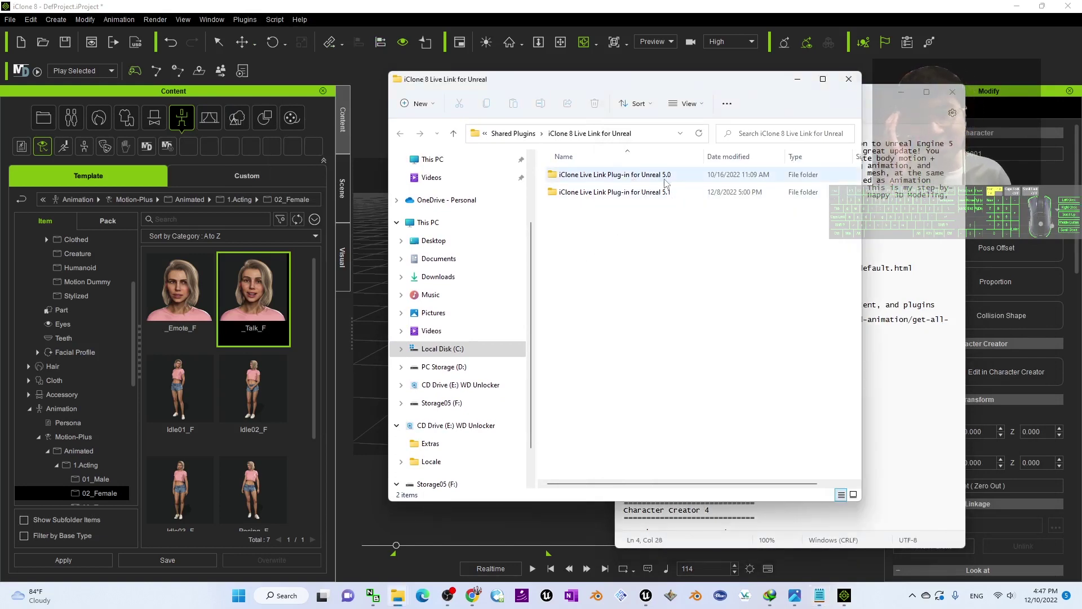
{"action": "left_click", "coordinate": [647, 596]}
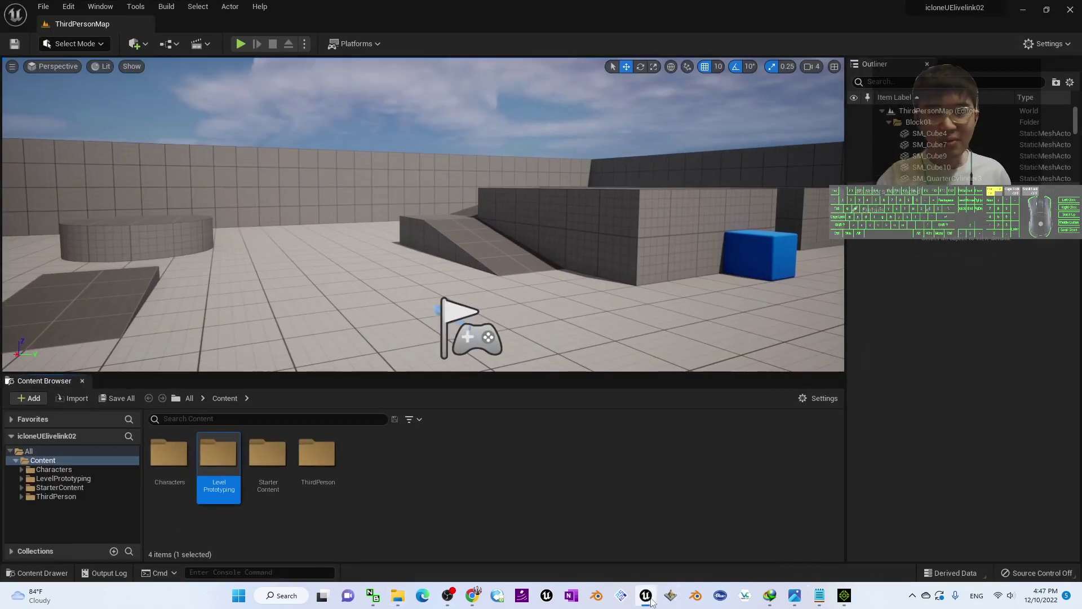
{"action": "left_click", "coordinate": [647, 597]}
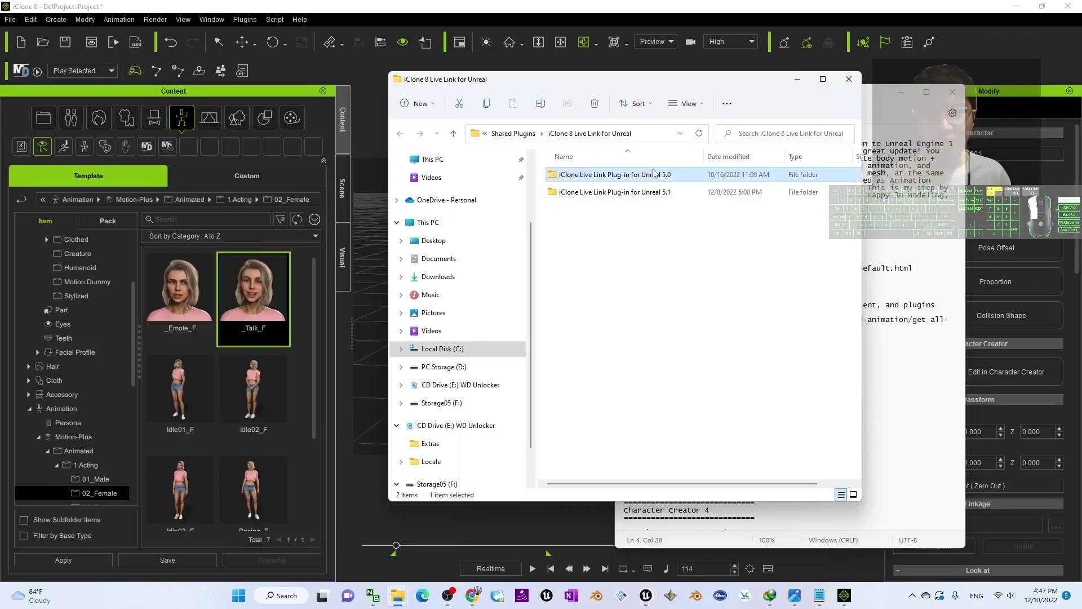
Step: Open the iClone Live Link Plug-in for Unreal 5.0 folder and select its Plugins folder
{"action": "double_click", "coordinate": [653, 174]}
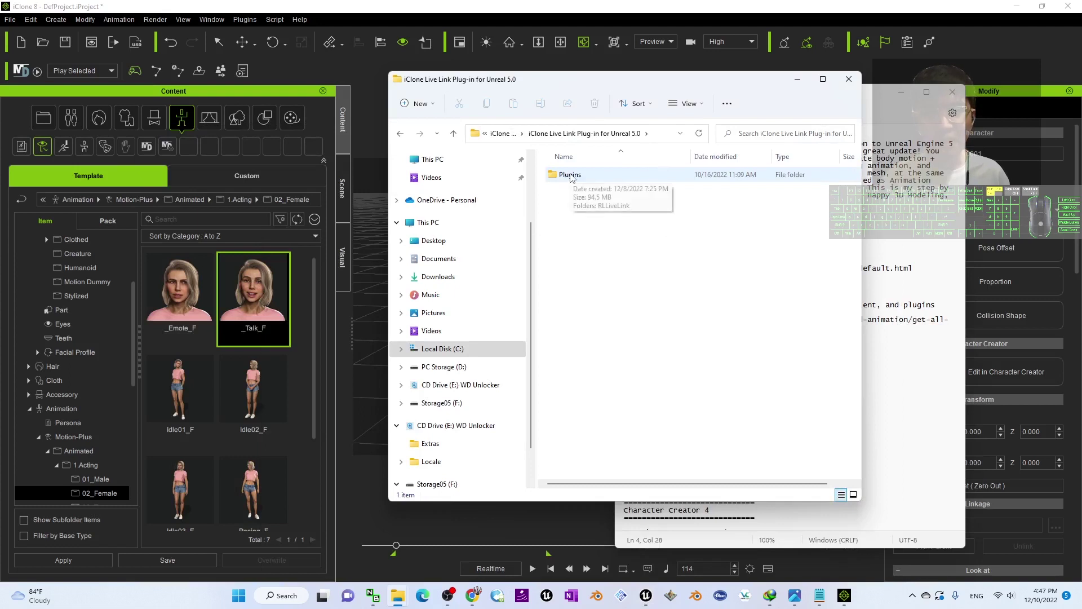
{"action": "left_click_drag", "start_coordinate": [570, 179], "coordinate": [504, 201]}
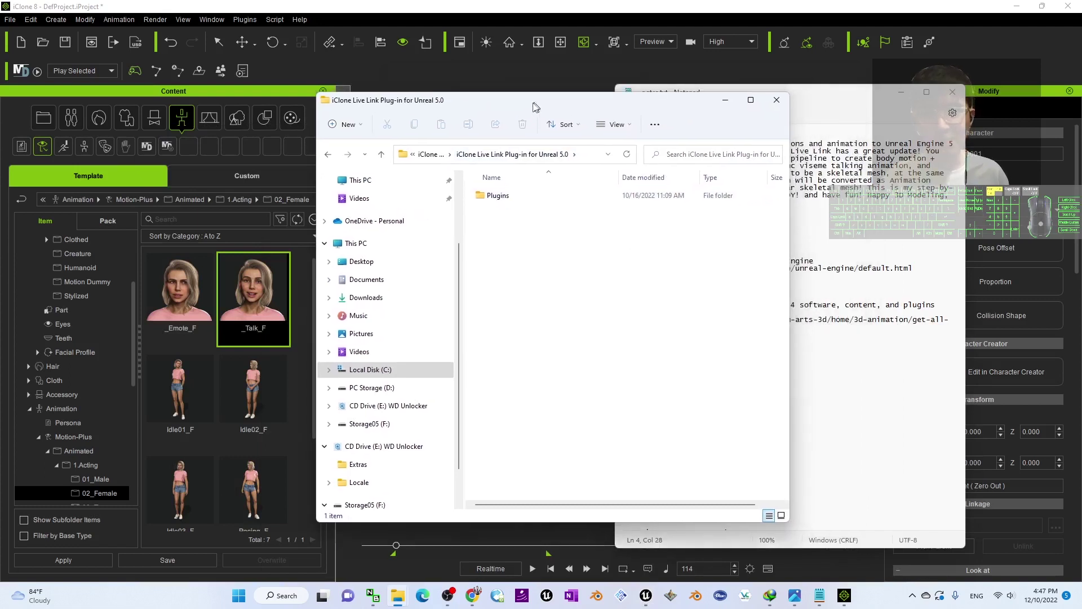
{"action": "right_click", "coordinate": [501, 198]}
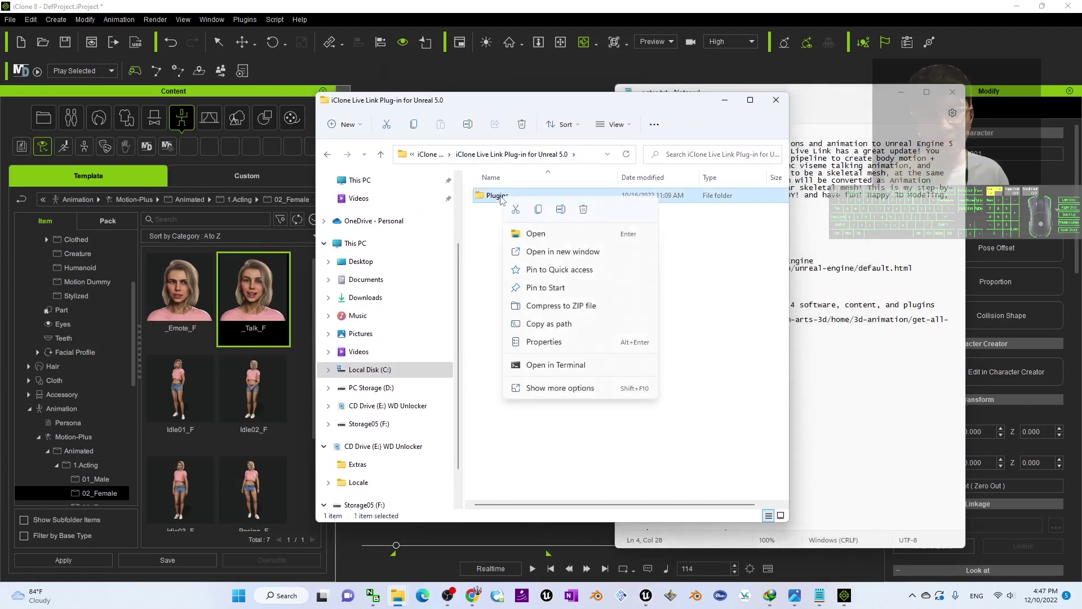
{"action": "left_click", "coordinate": [492, 244]}
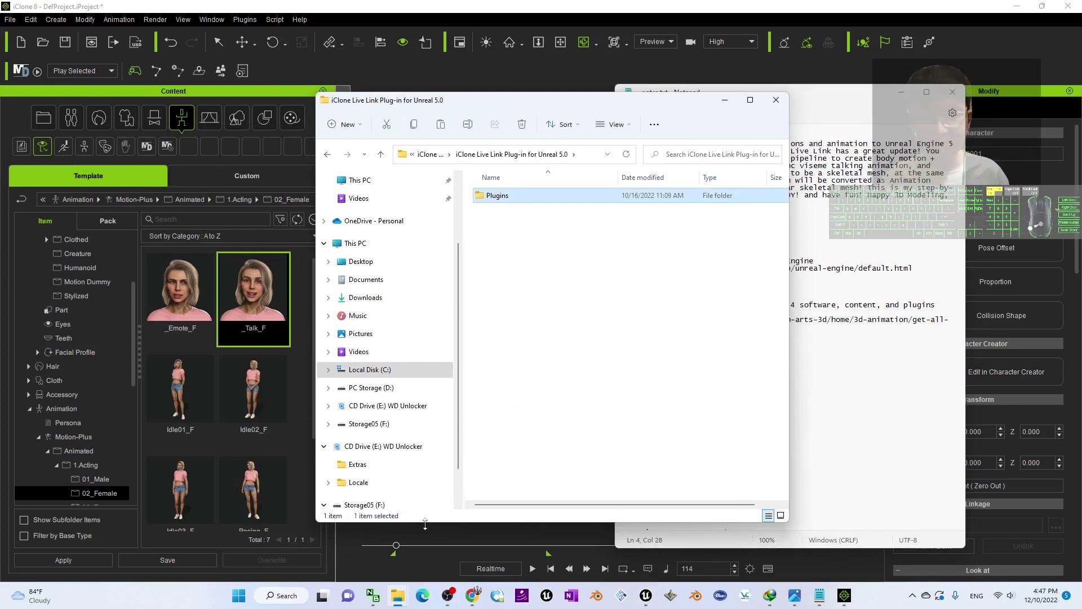
{"action": "left_click", "coordinate": [447, 595]}
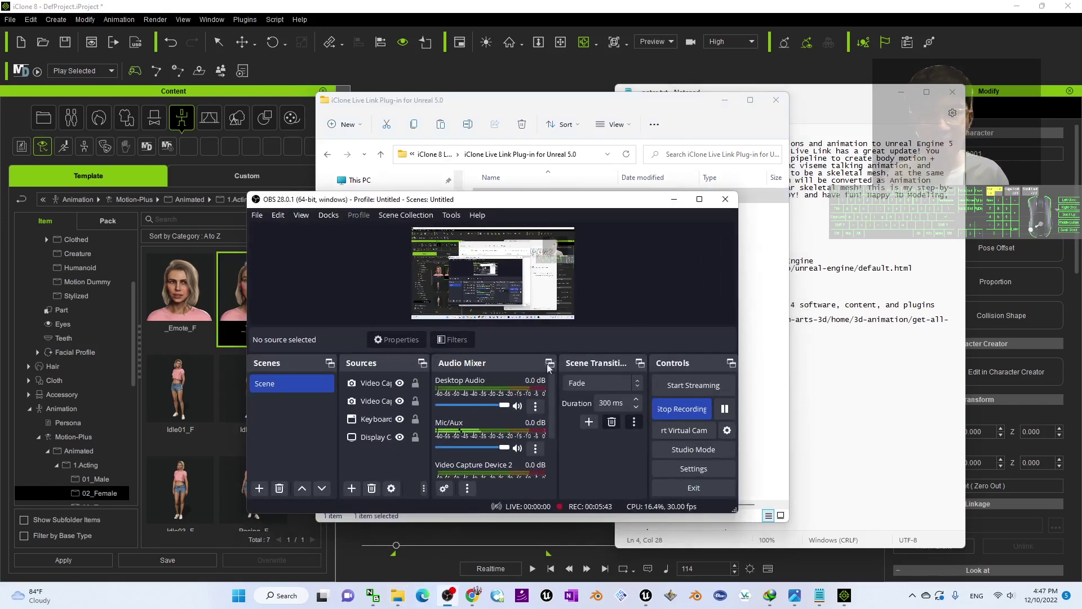
{"action": "left_click", "coordinate": [674, 199]}
{"action": "mouse_move", "coordinate": [843, 597]}
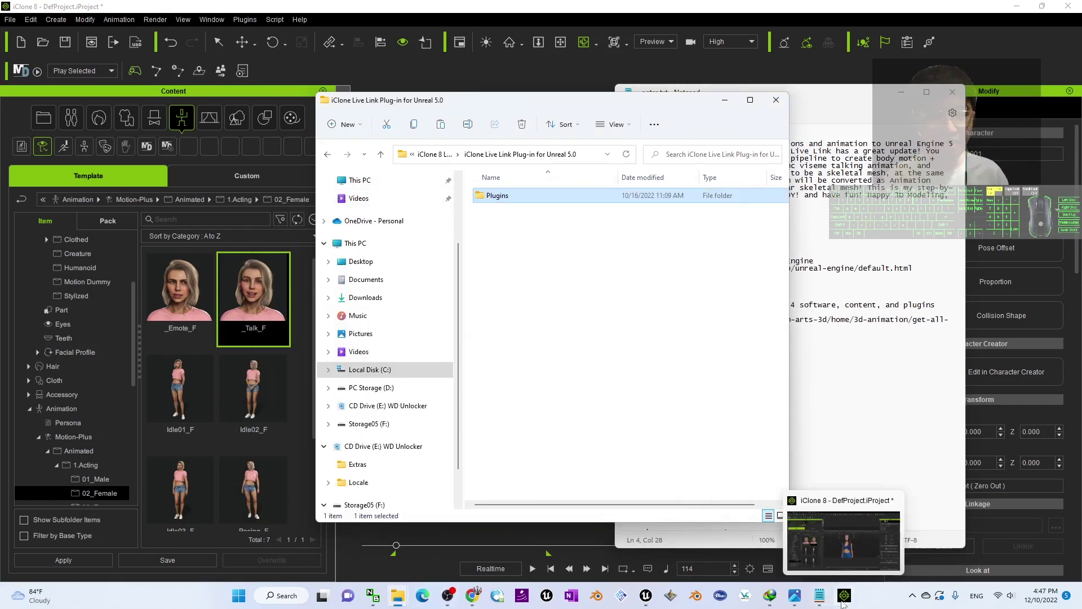
{"action": "mouse_move", "coordinate": [647, 596]}
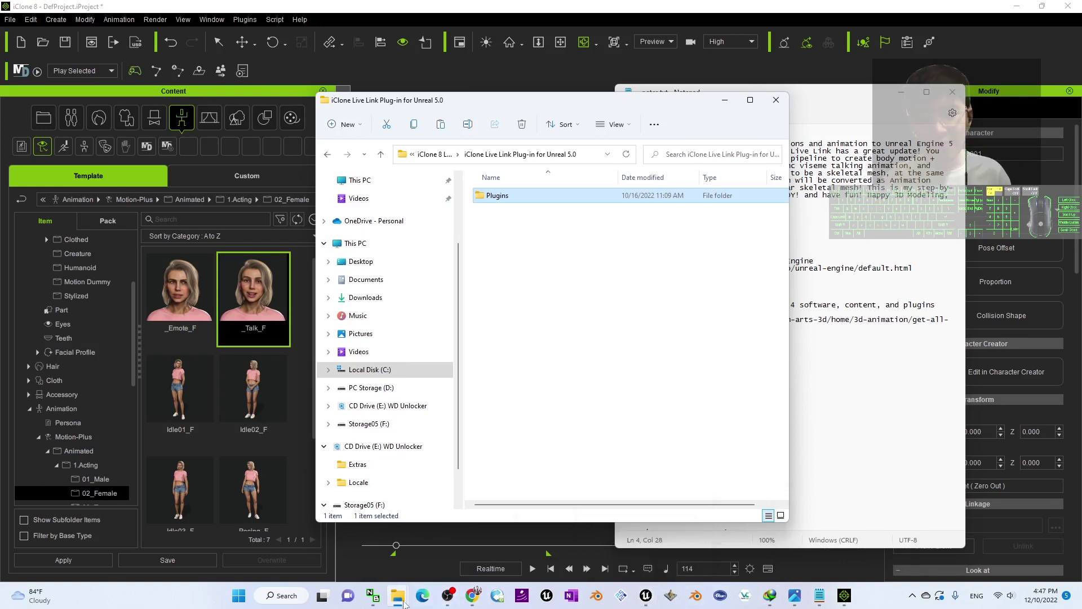
Step: Paste the copied Live Link Plugins folder into the icloneUElivelink02 project folder
{"action": "mouse_move", "coordinate": [398, 596]}
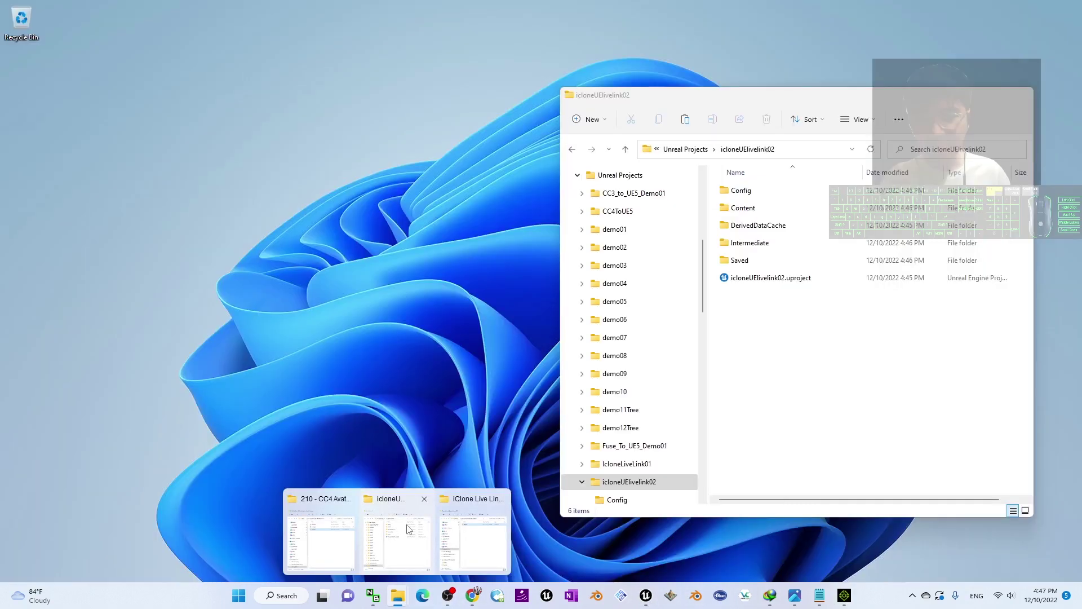
{"action": "left_click", "coordinate": [422, 536]}
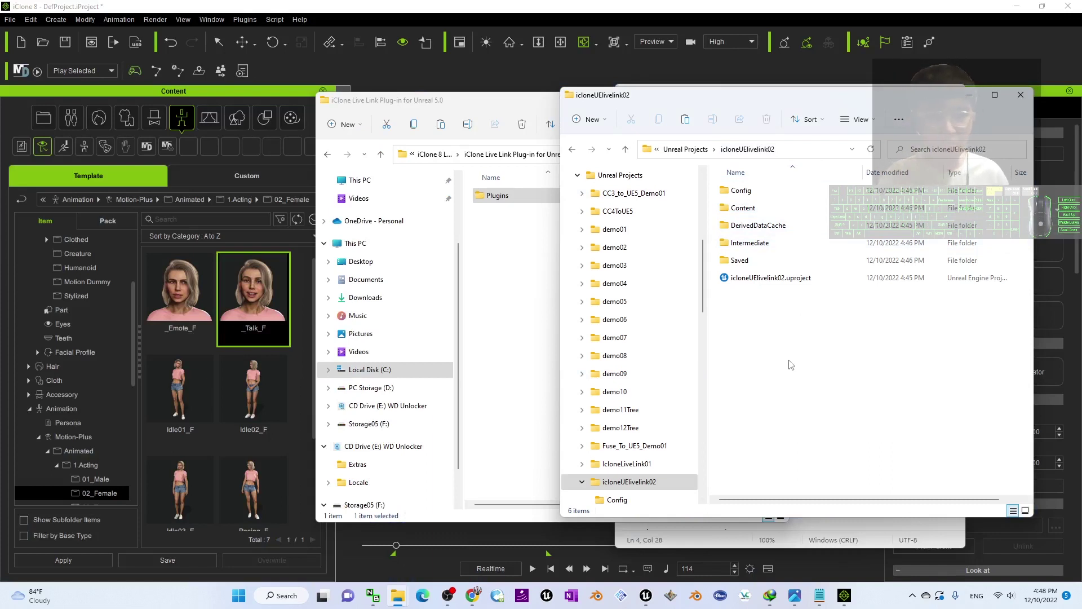
{"action": "key", "text": "ctrl+v"}
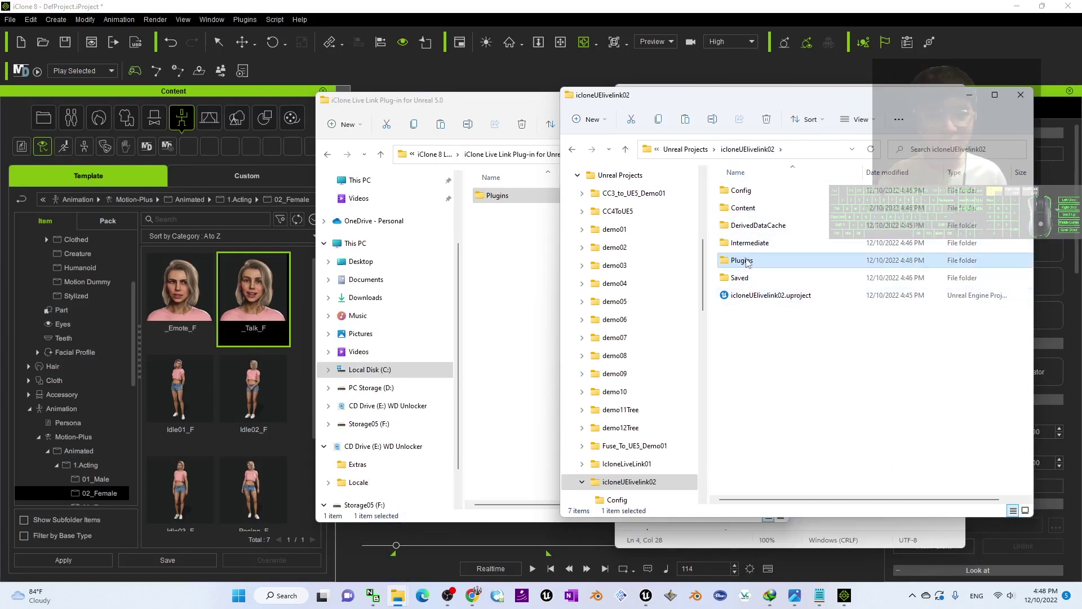
{"action": "mouse_move", "coordinate": [746, 263]}
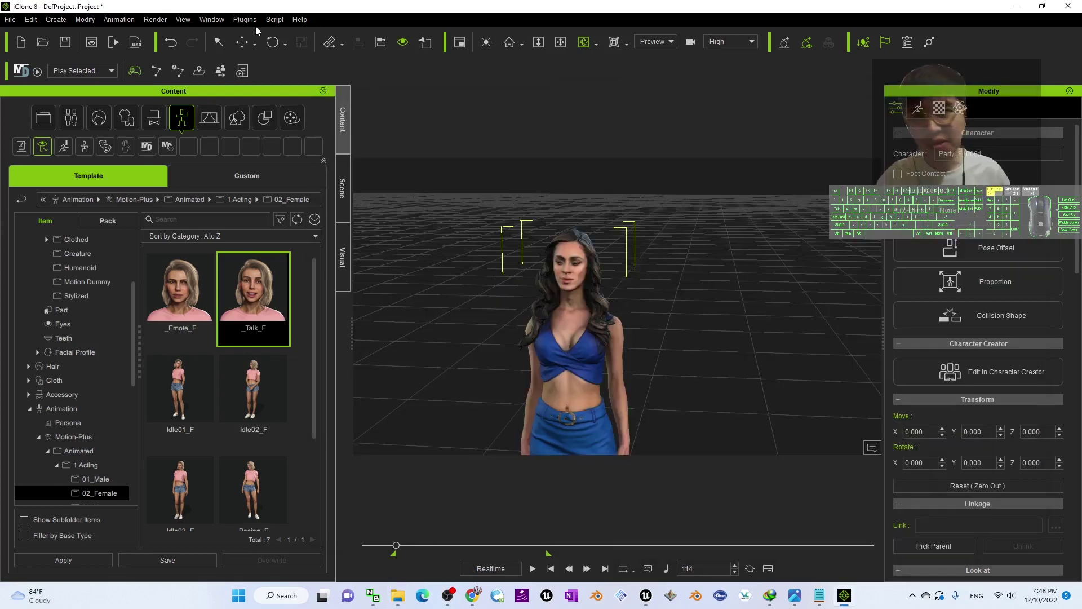
{"action": "left_click", "coordinate": [252, 25]}
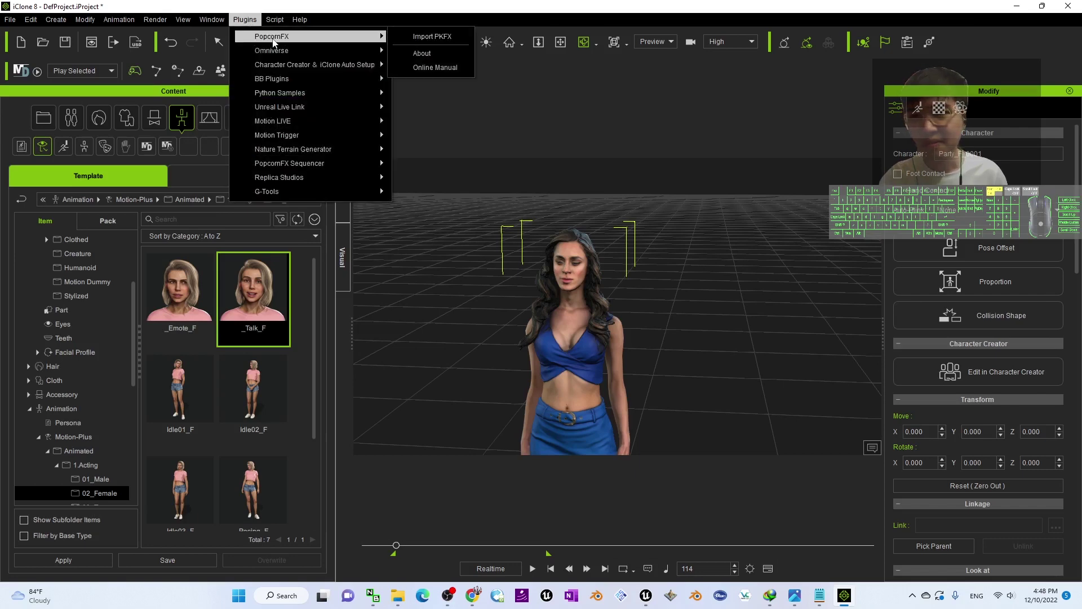
{"action": "mouse_move", "coordinate": [287, 124]}
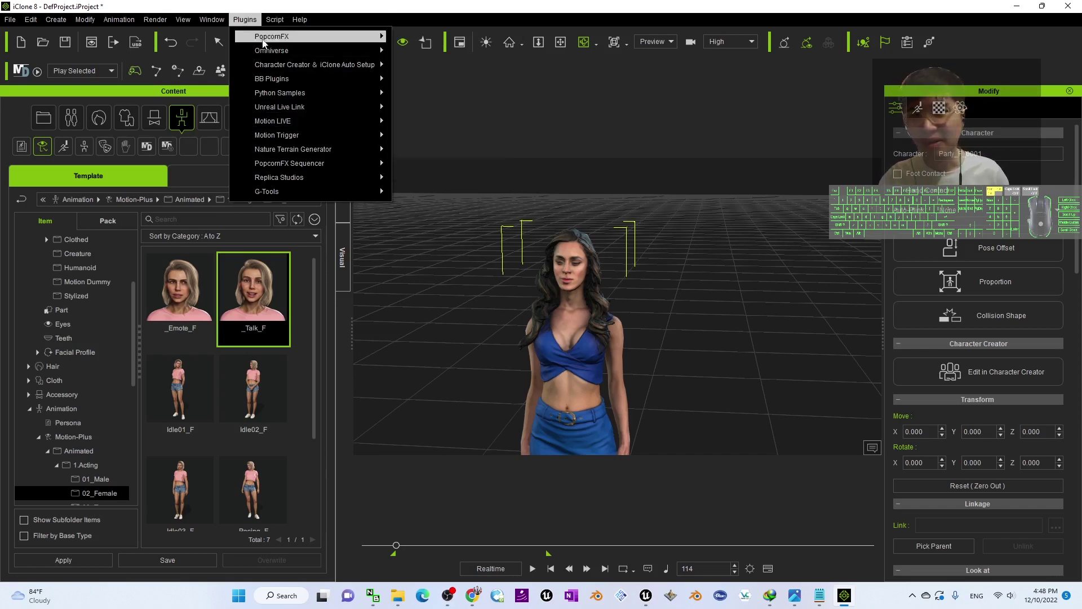
{"action": "mouse_move", "coordinate": [287, 56]}
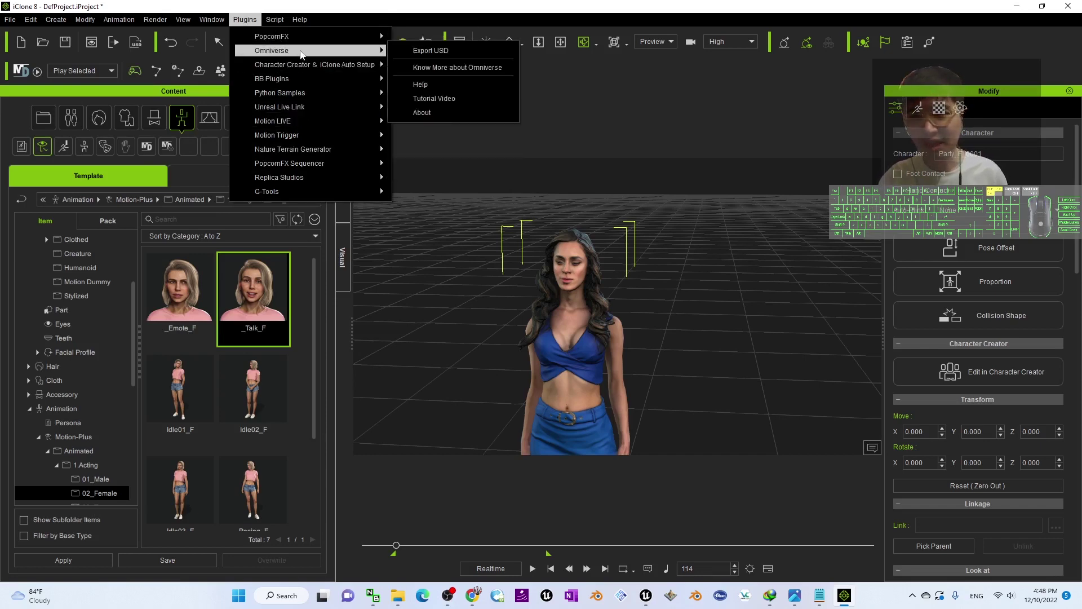
{"action": "mouse_move", "coordinate": [282, 36]}
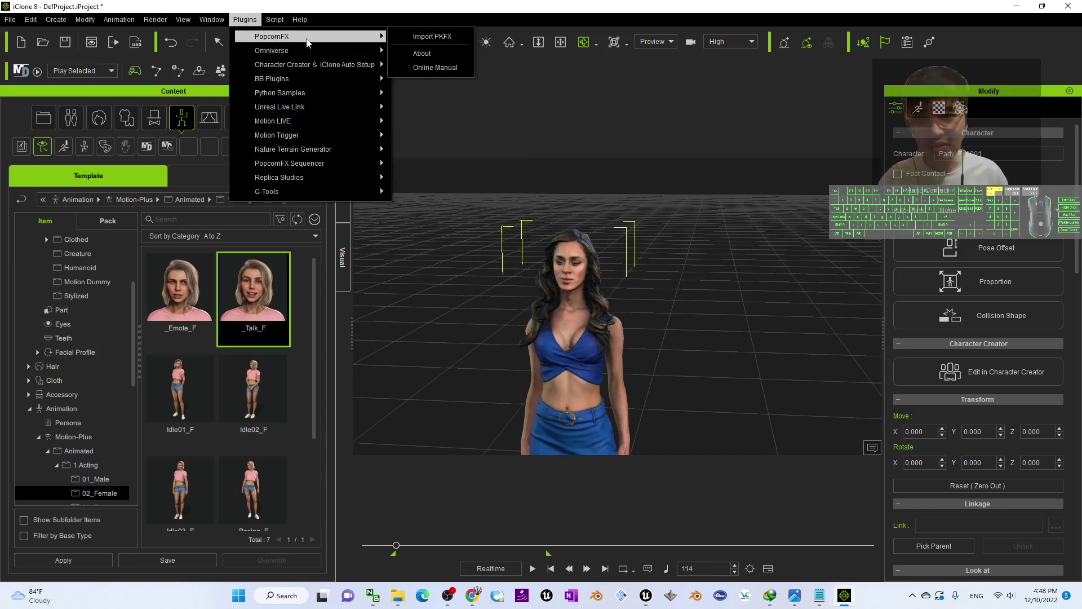
Step: Copy the iClone CC Auto Setup for Unreal Engine link from notes.txt and open it in Google Chrome
{"action": "left_click", "coordinate": [820, 600]}
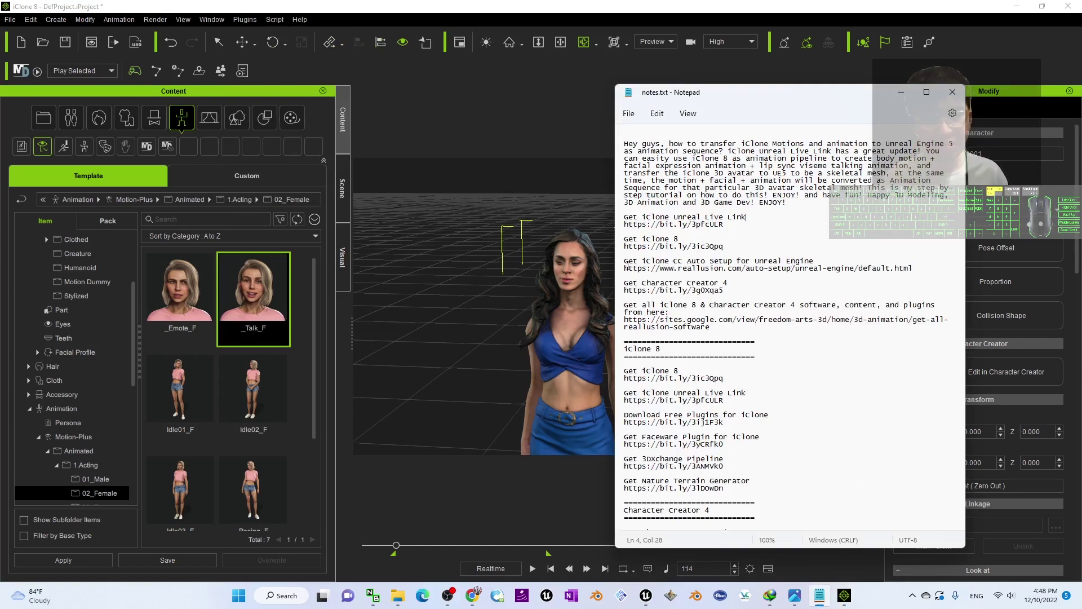
{"action": "left_click_drag", "start_coordinate": [624, 267], "coordinate": [914, 269]}
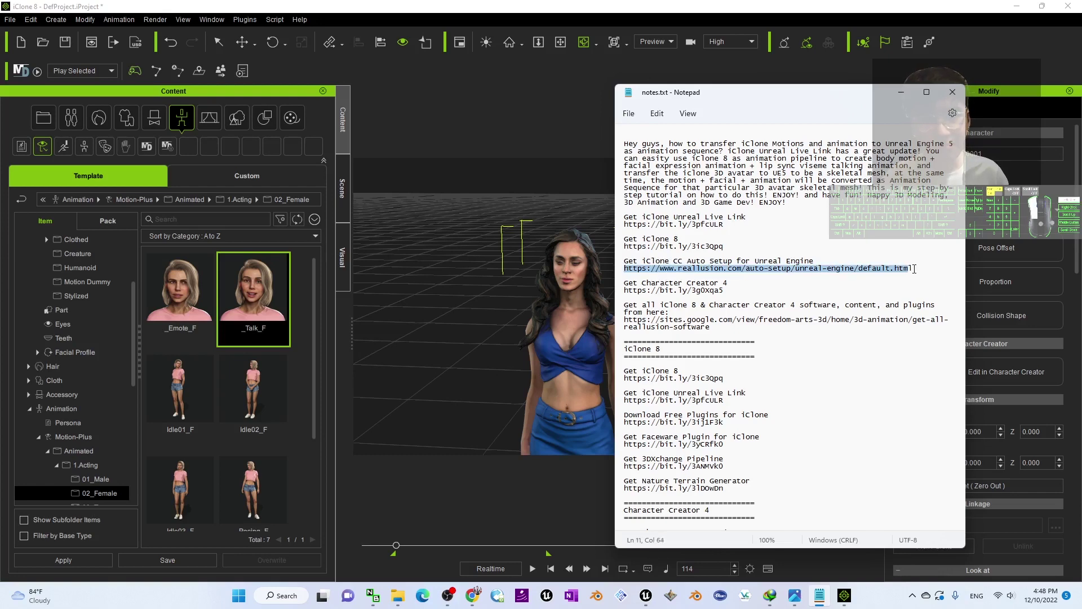
{"action": "mouse_move", "coordinate": [476, 599]}
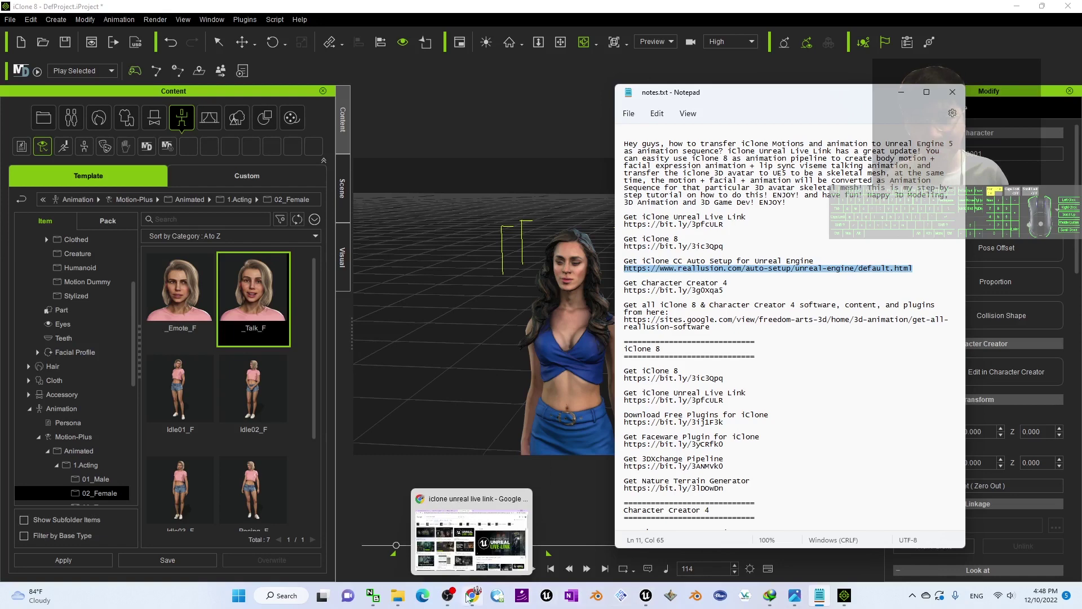
{"action": "right_click", "coordinate": [474, 600]}
{"action": "left_click", "coordinate": [473, 598]}
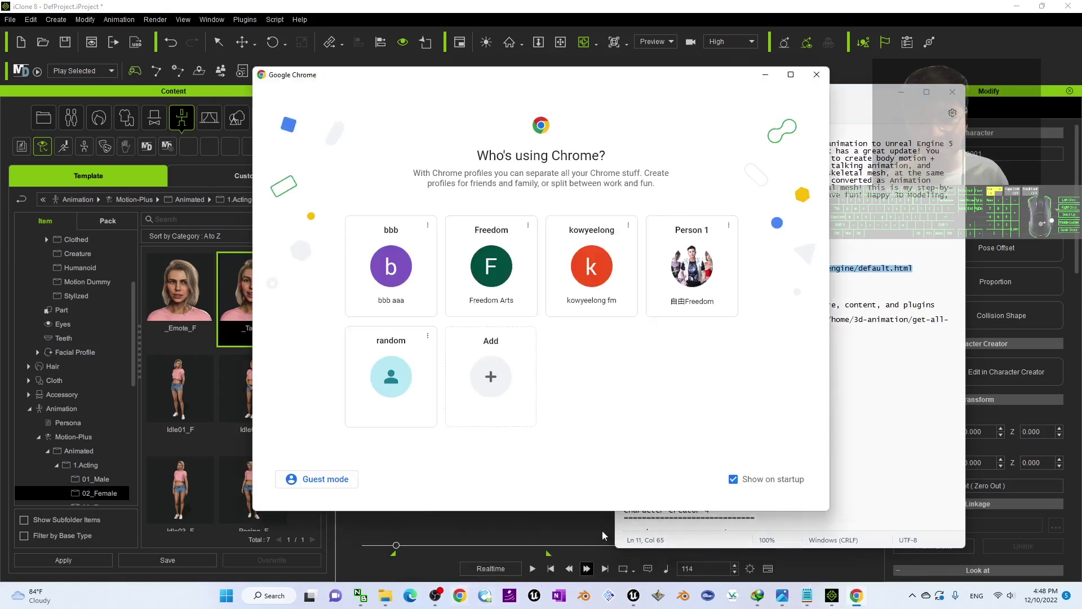
{"action": "left_click", "coordinate": [478, 276]}
{"action": "type", "text": "https://www.reallusion.com/auto-setup/unreal-engine/default.html"}
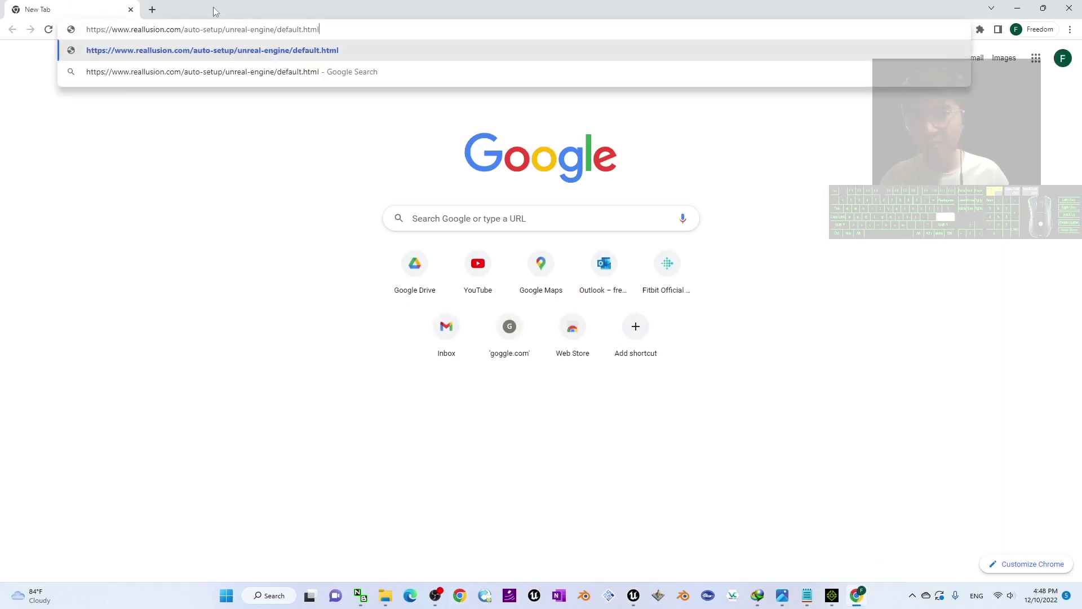
{"action": "key", "text": "Return"}
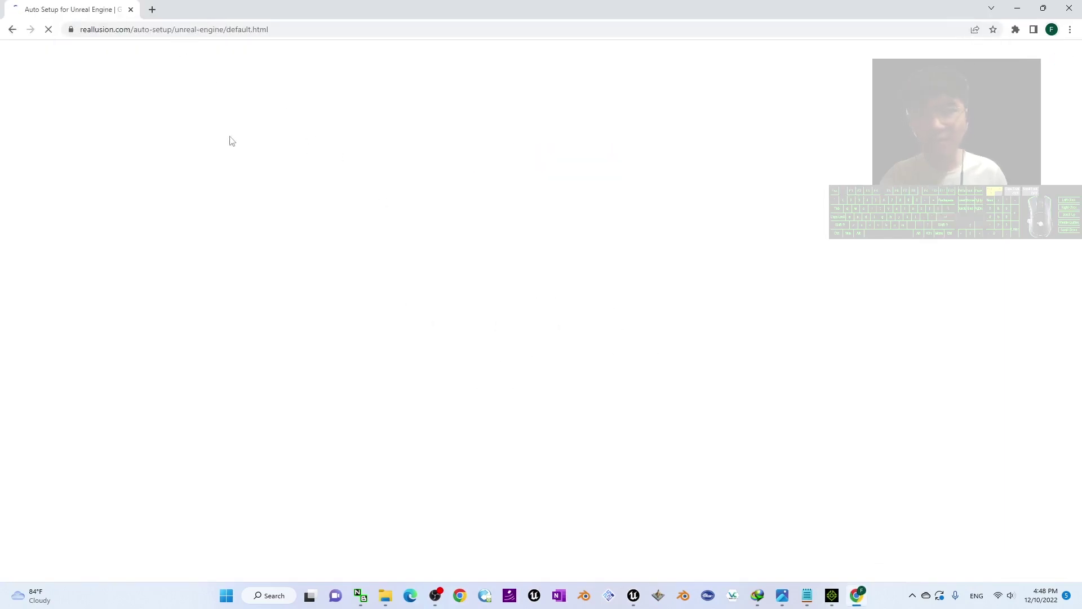
Step: Go to the free download page and download Auto Setup for Unreal Engine version 1.25 for UE 5.1
{"action": "scroll", "coordinate": [646, 249], "scroll_direction": "down", "scroll_amount": 2}
{"action": "scroll", "coordinate": [646, 249], "scroll_direction": "down", "scroll_amount": 20}
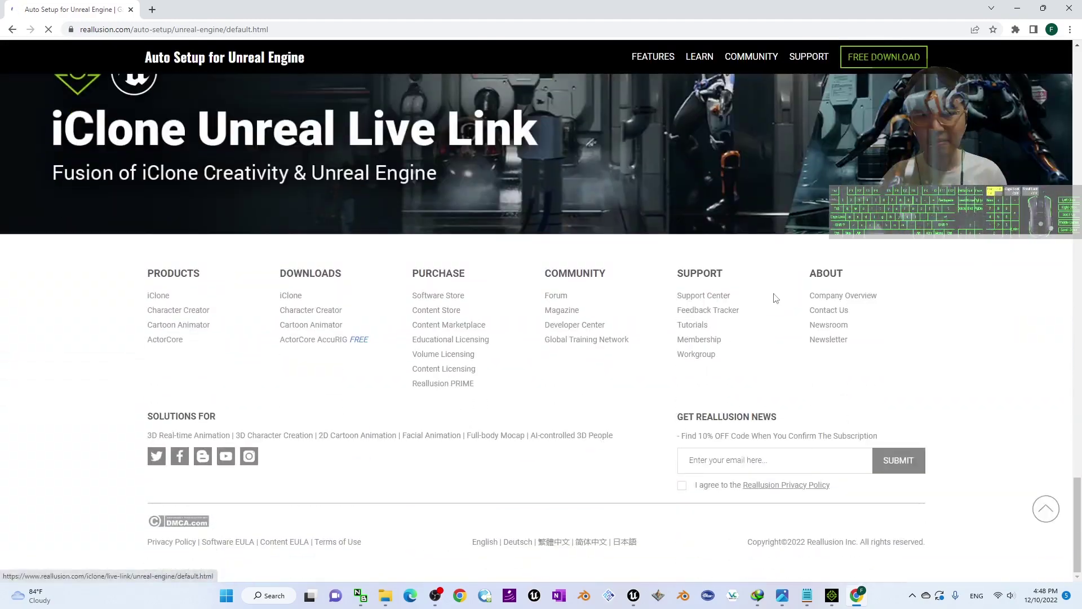
{"action": "scroll", "coordinate": [701, 329], "scroll_direction": "up", "scroll_amount": 5}
{"action": "scroll", "coordinate": [701, 333], "scroll_direction": "up", "scroll_amount": 6}
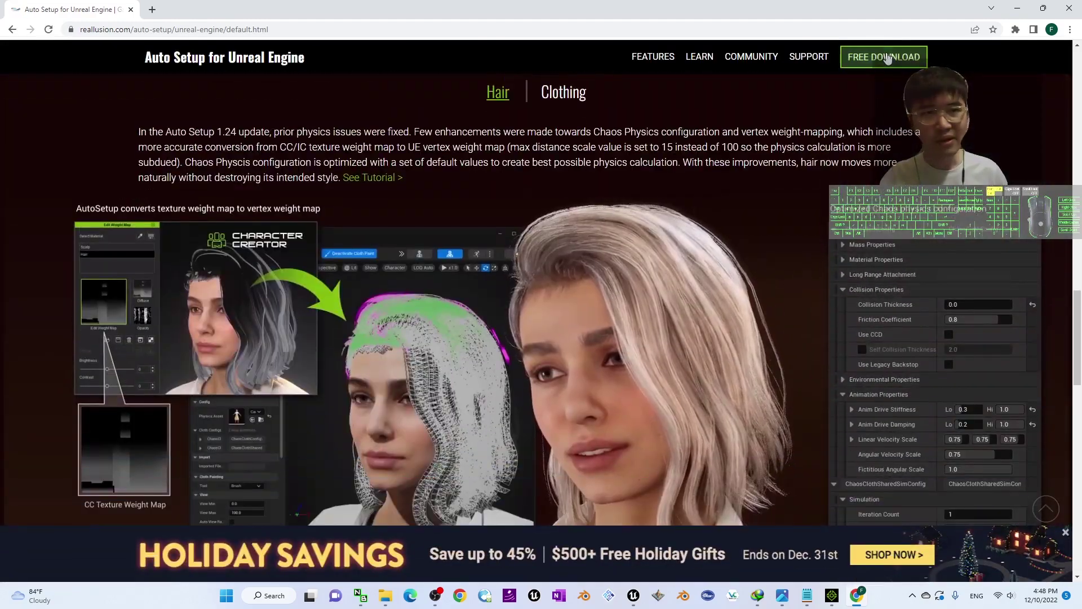
{"action": "left_click", "coordinate": [888, 57]}
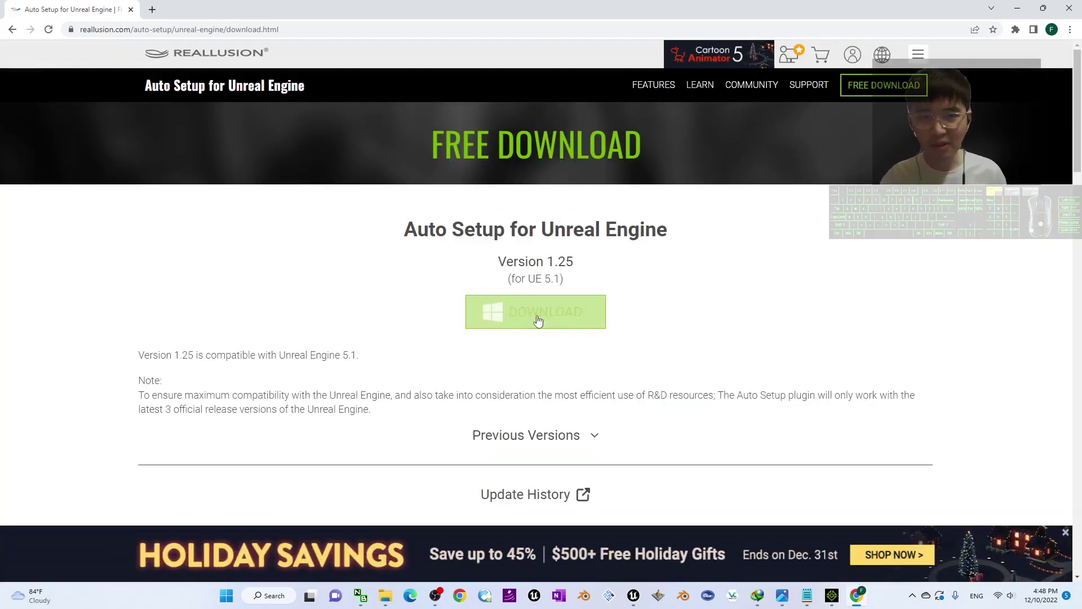
{"action": "left_click", "coordinate": [500, 315]}
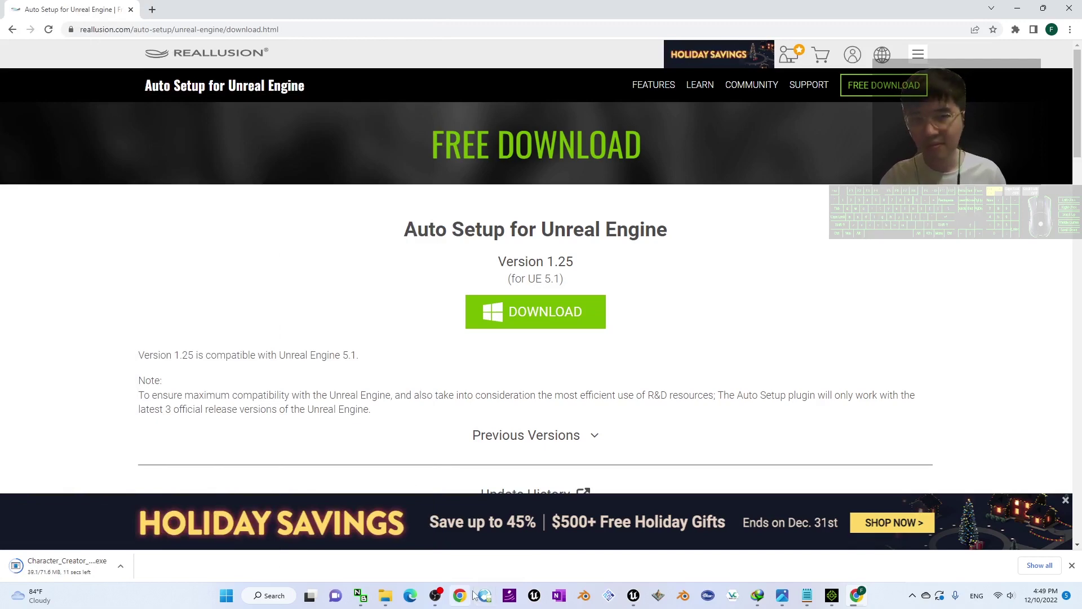
{"action": "left_click", "coordinate": [832, 595]}
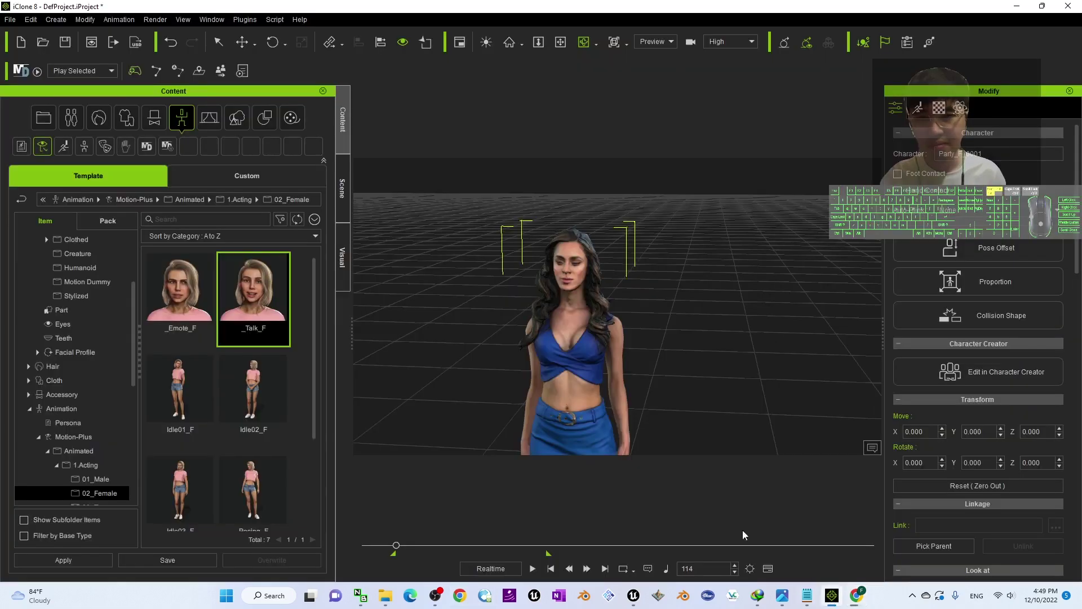
{"action": "left_click", "coordinate": [252, 20]}
{"action": "mouse_move", "coordinate": [299, 20]}
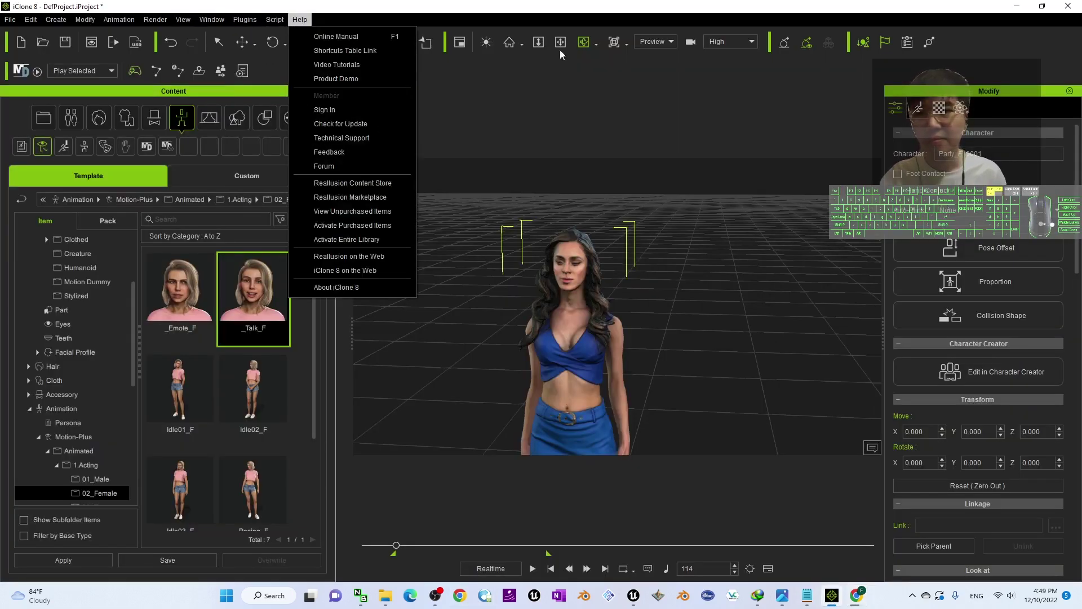
{"action": "left_click", "coordinate": [1021, 5]}
{"action": "left_click", "coordinate": [1017, 5]}
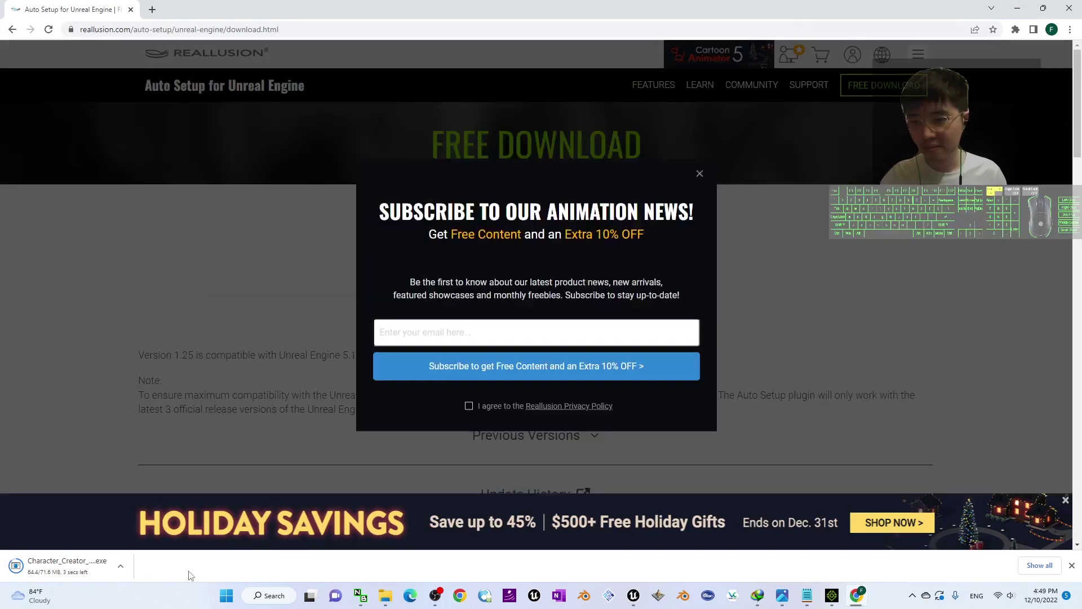
Step: Check the available options for the downloading Character Creator Auto Setup installer
{"action": "left_click", "coordinate": [121, 566]}
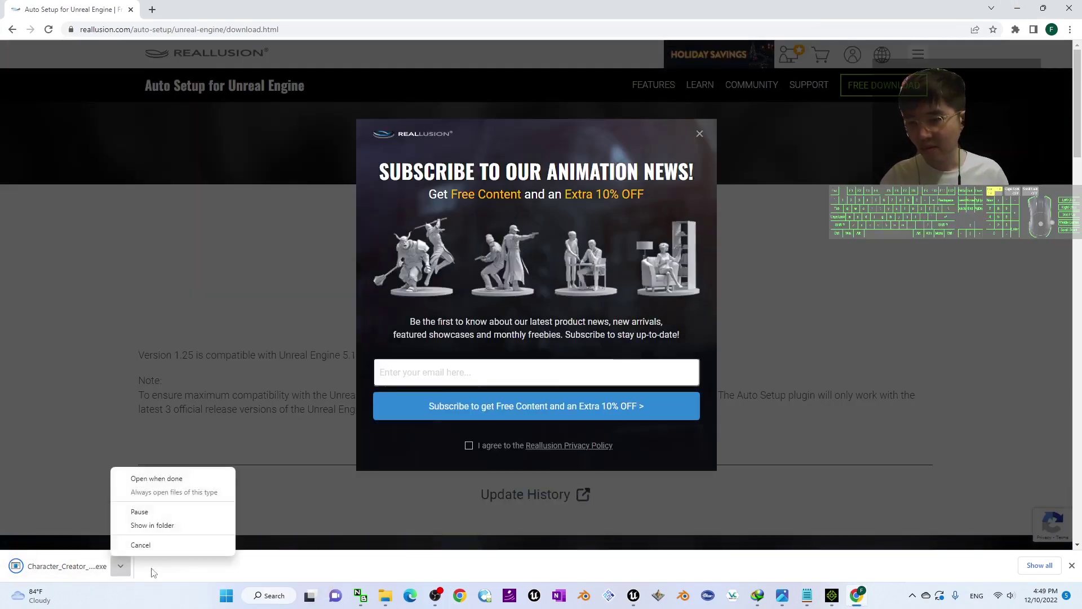
{"action": "left_click", "coordinate": [204, 572]}
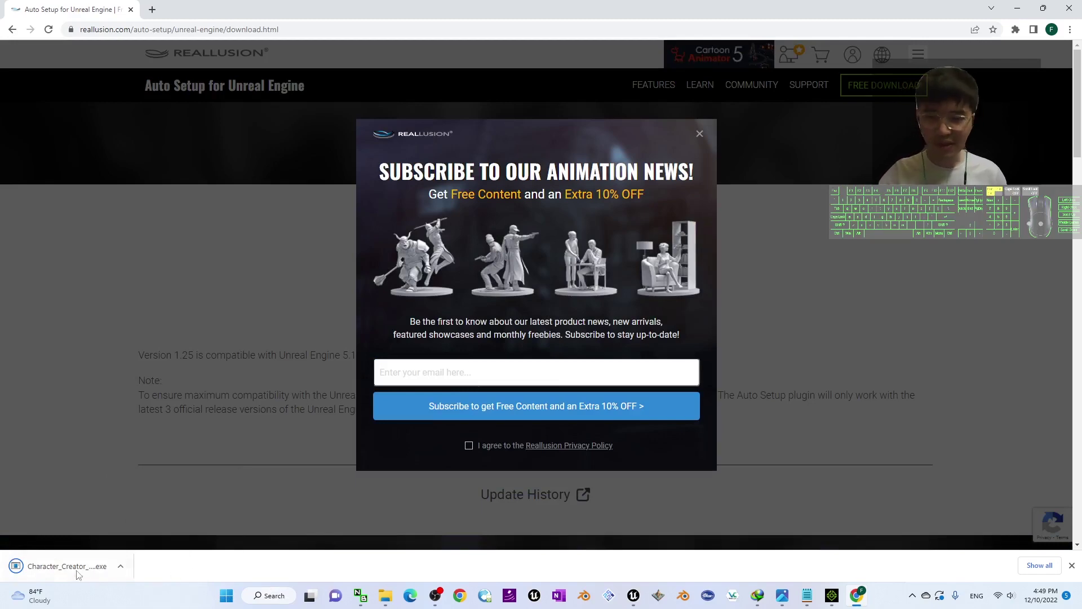
{"action": "left_click", "coordinate": [124, 566]}
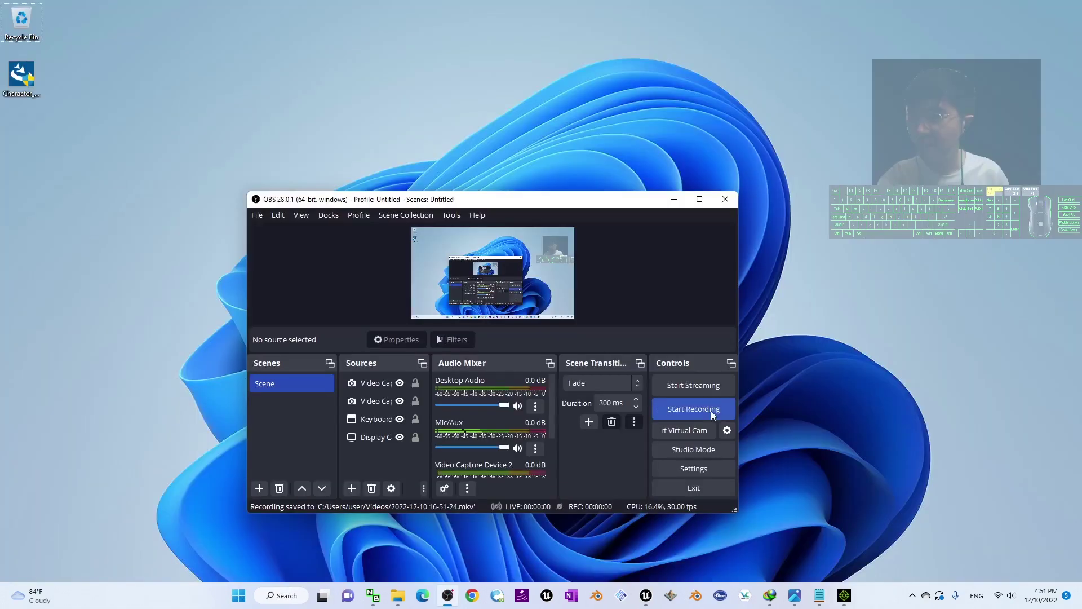
Step: Run the Auto Setup v1.25 installer from the desktop, accept the licence and keep C:\Program Files\Reallusion\Shared Plugins as destination
{"action": "left_click", "coordinate": [711, 415]}
{"action": "left_click", "coordinate": [21, 77]}
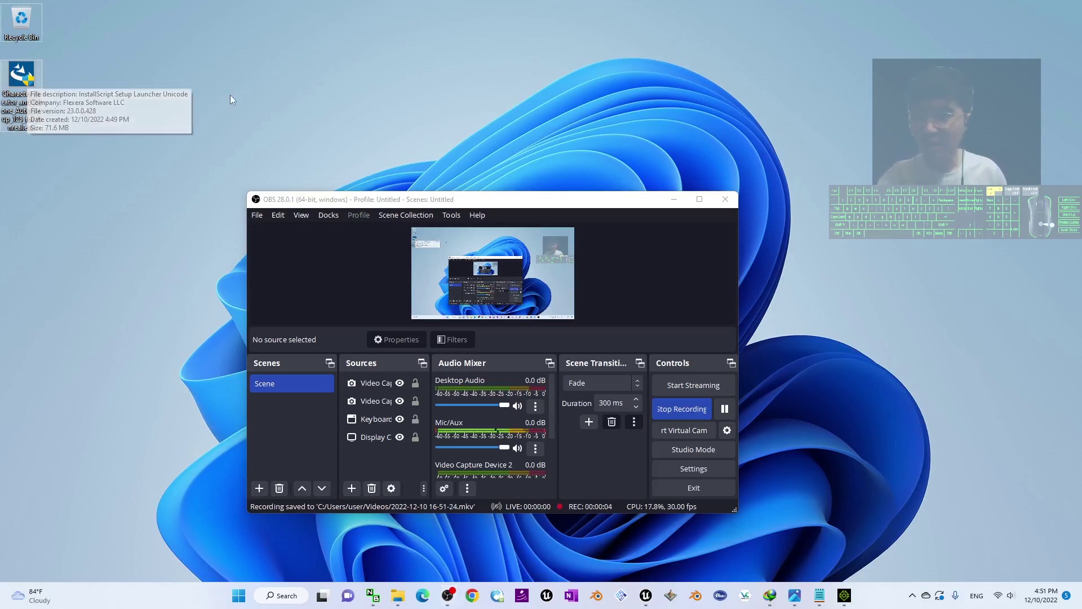
{"action": "double_click", "coordinate": [20, 78]}
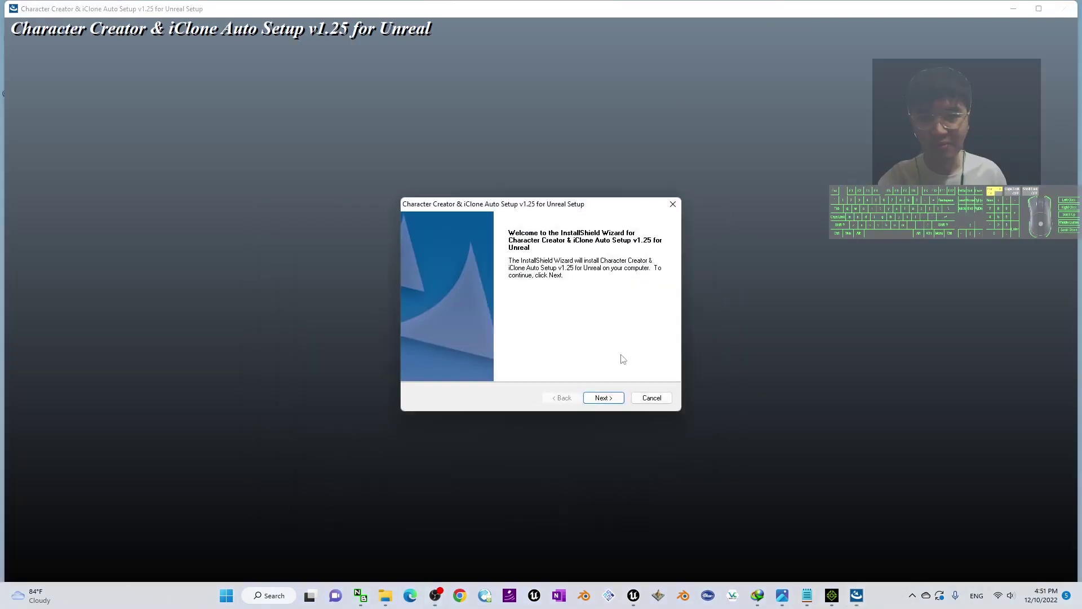
{"action": "left_click", "coordinate": [601, 399]}
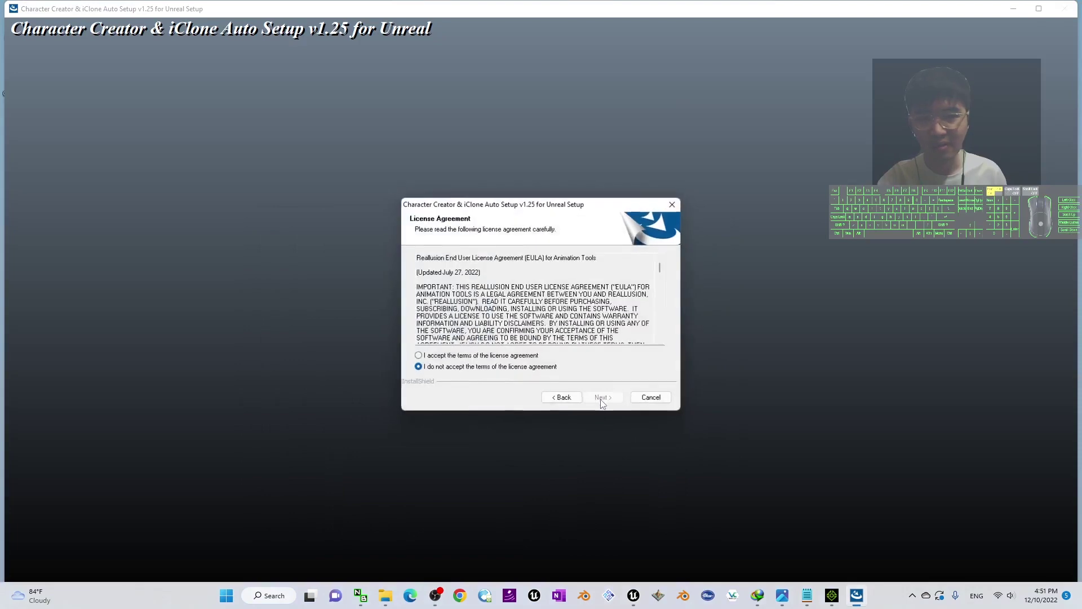
{"action": "left_click", "coordinate": [464, 356]}
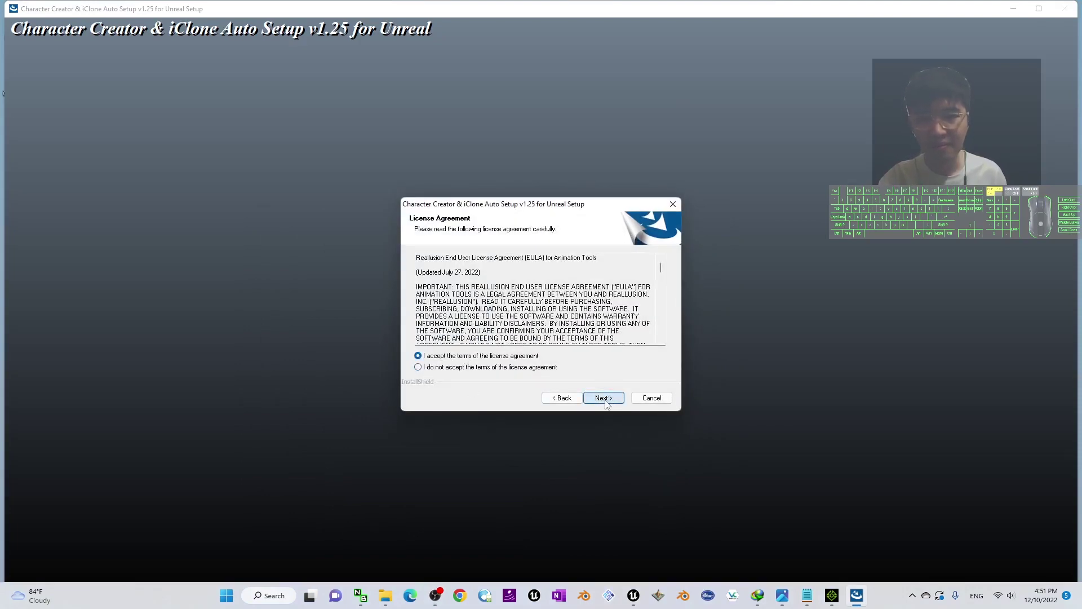
{"action": "left_click", "coordinate": [604, 400]}
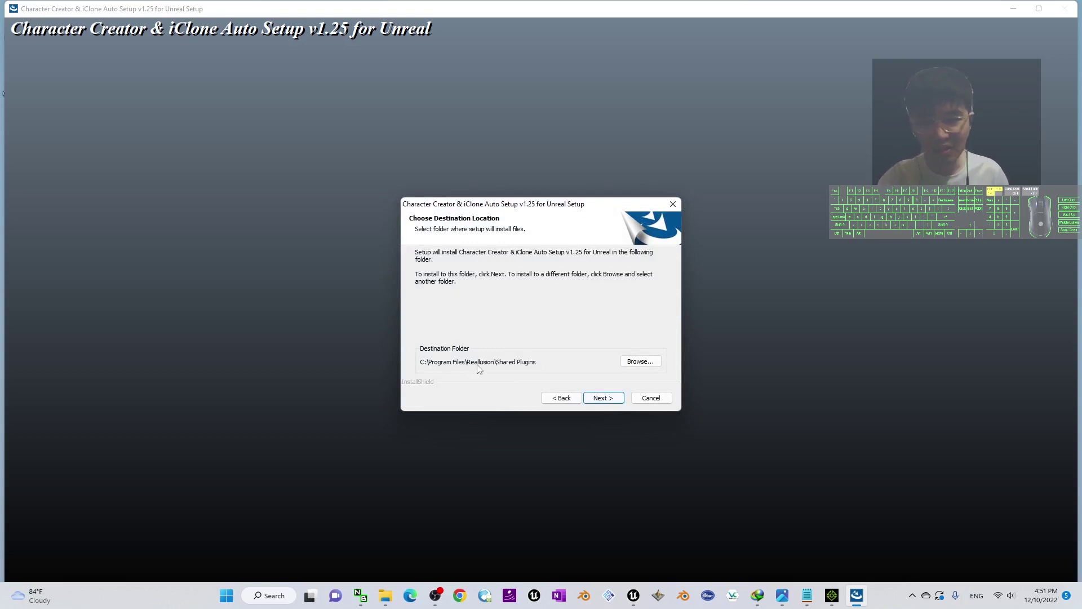
{"action": "left_click", "coordinate": [603, 400]}
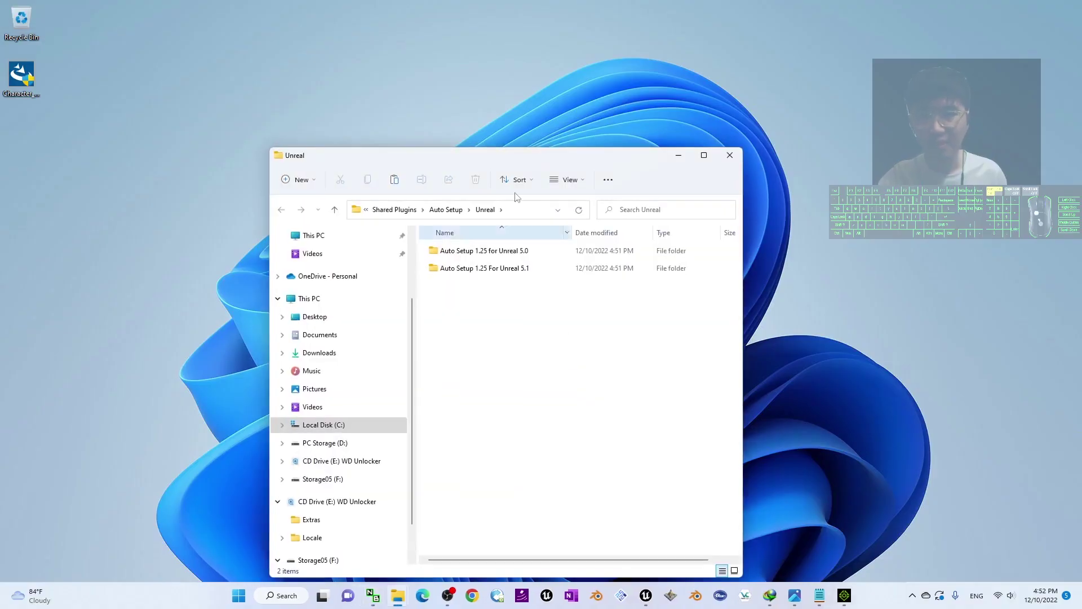
Step: Reposition the Auto Setup Unreal folder window and show the folder's full path
{"action": "left_click_drag", "start_coordinate": [506, 161], "coordinate": [563, 124]}
{"action": "left_click", "coordinate": [470, 169]}
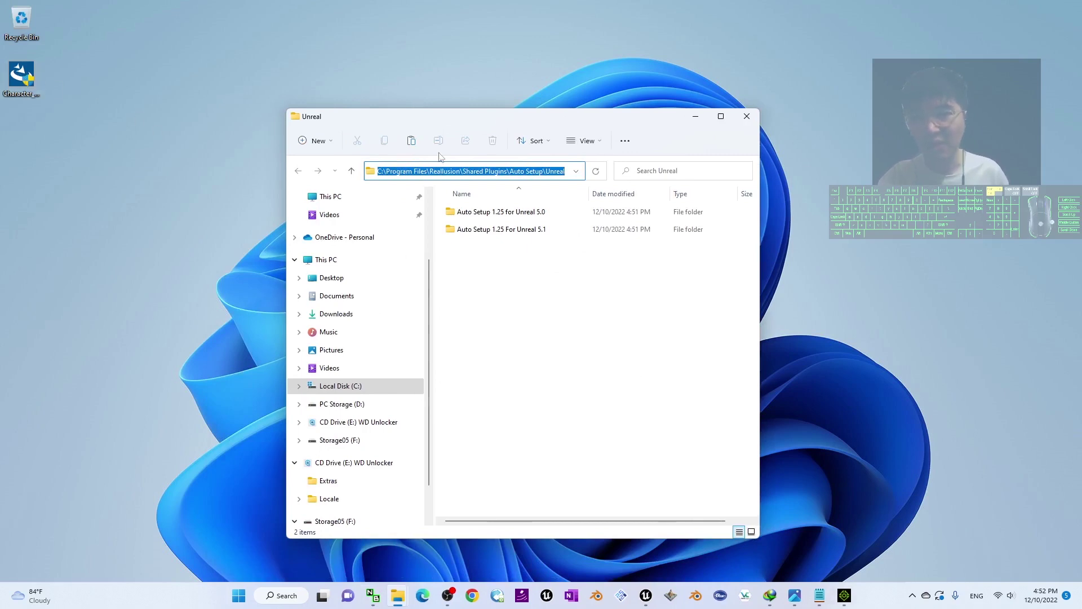
{"action": "left_click", "coordinate": [540, 171]}
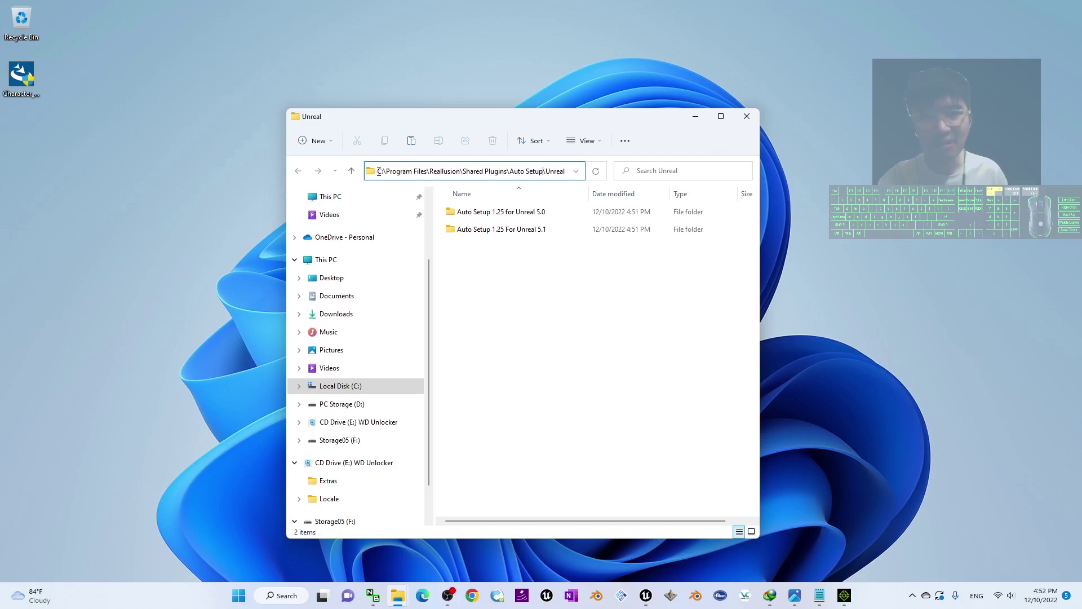
Step: Copy the full path of the Auto Setup Unreal folder and switch to the notes.txt file in Notepad
{"action": "left_click_drag", "start_coordinate": [378, 172], "coordinate": [568, 172]}
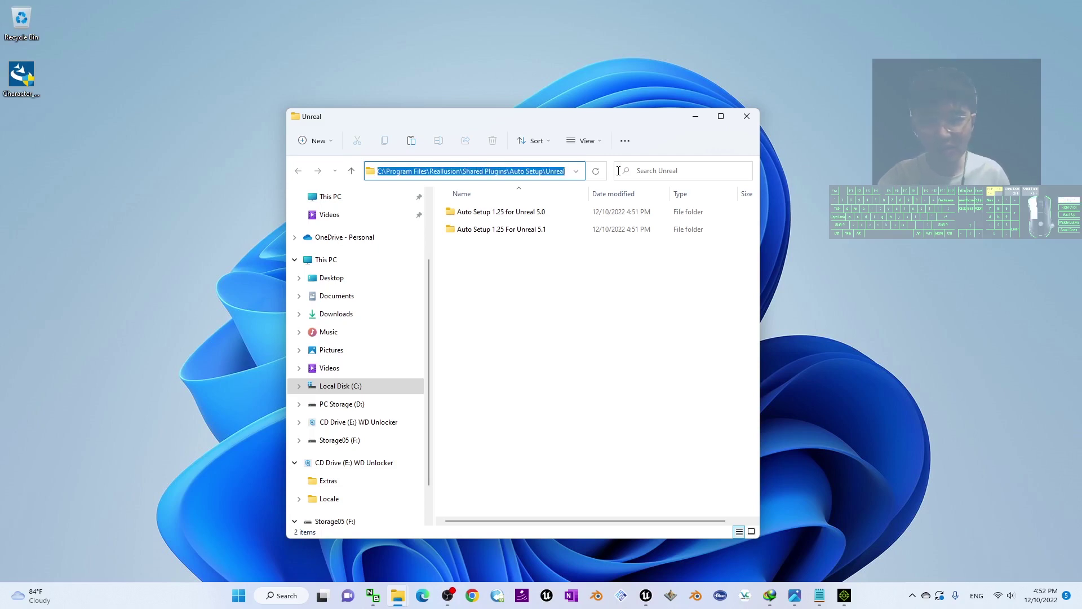
{"action": "left_click", "coordinate": [564, 171]}
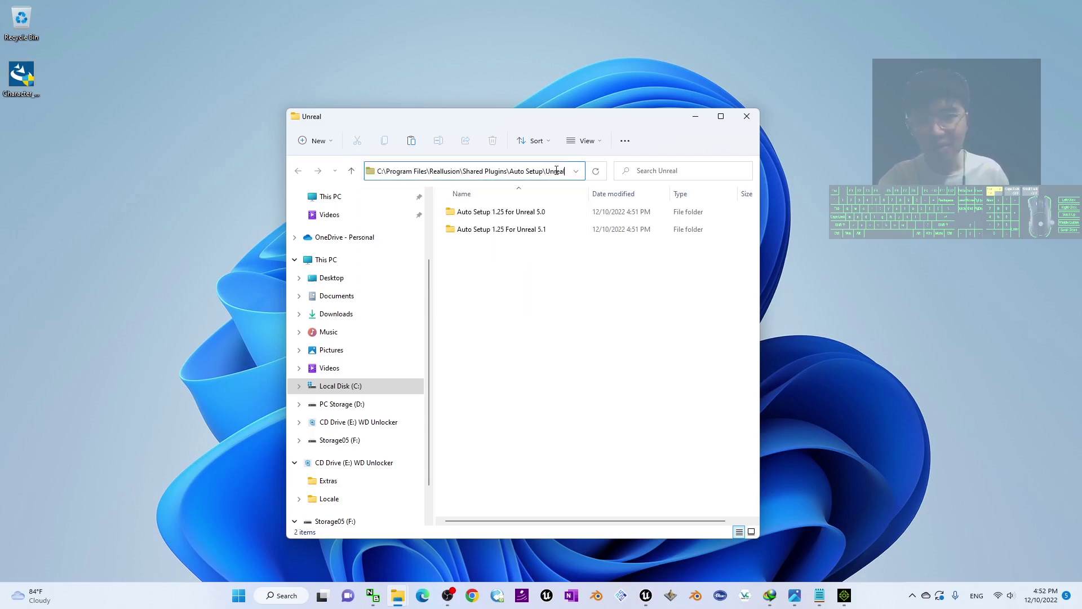
{"action": "key", "text": "ctrl+a"}
{"action": "key", "text": "ctrl+c"}
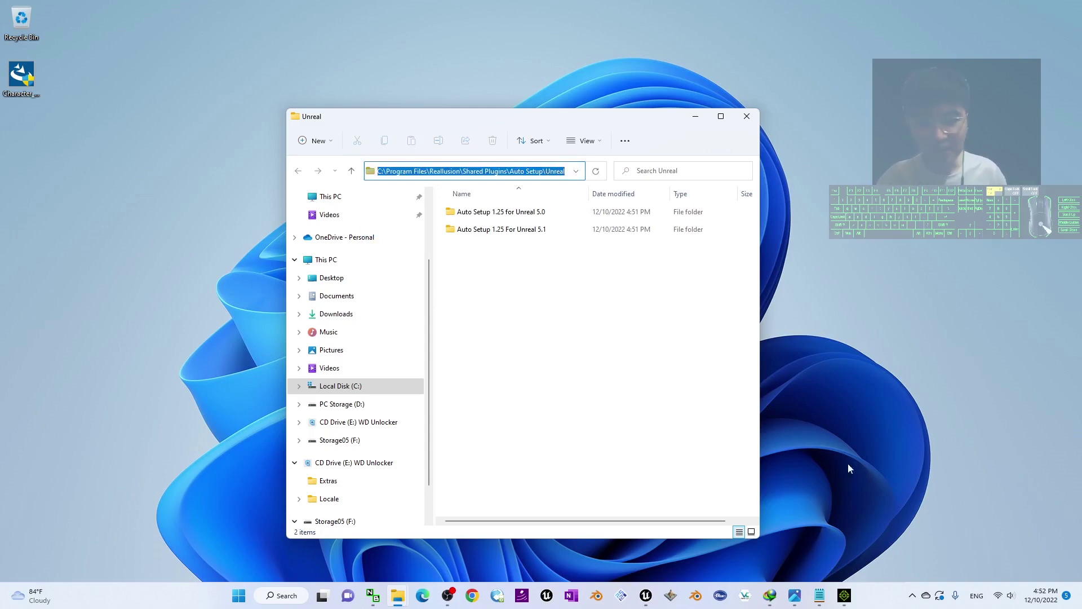
{"action": "left_click", "coordinate": [819, 595]}
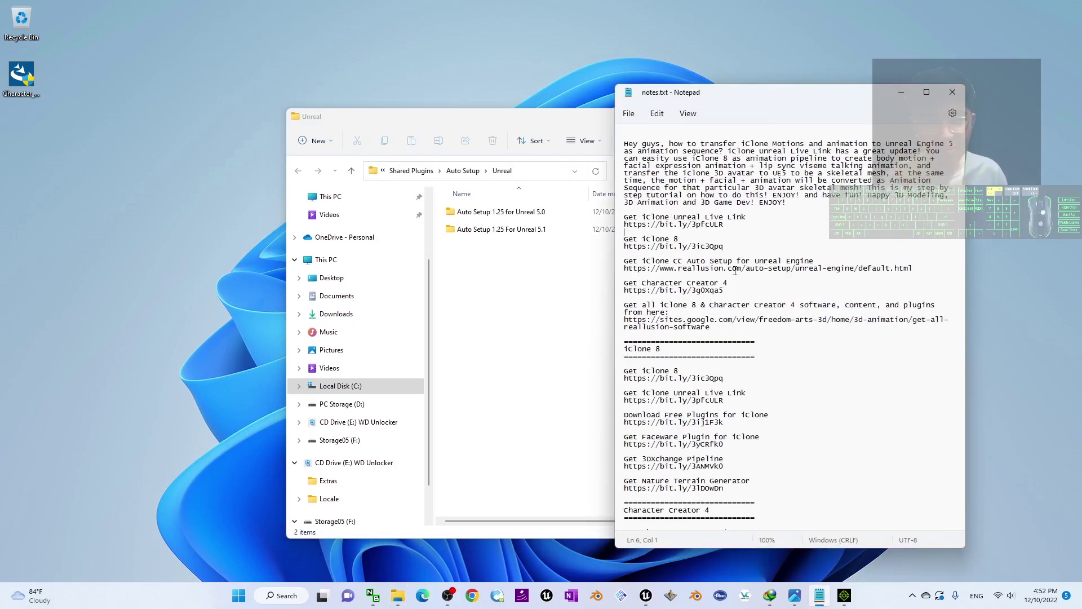
Step: Insert an "Open at" line with the copied folder path below the first iClone Unreal Live Link address in the notes
{"action": "key", "text": "Return"}
{"action": "key", "text": "Return"}
{"action": "key", "text": "Up"}
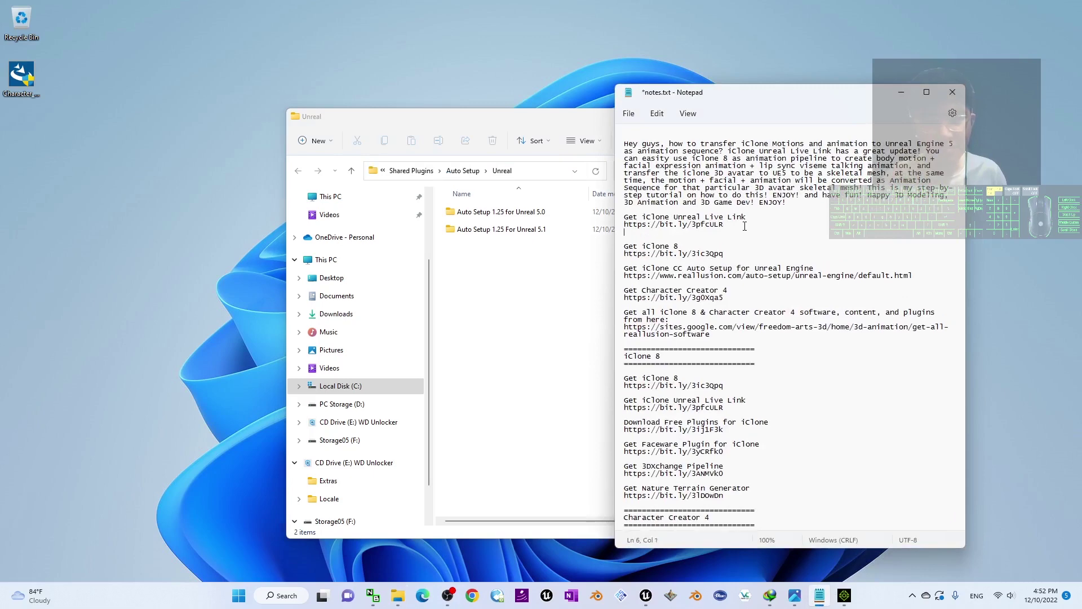
{"action": "key", "text": "ctrl+v"}
{"action": "type", "text": "Open at"}
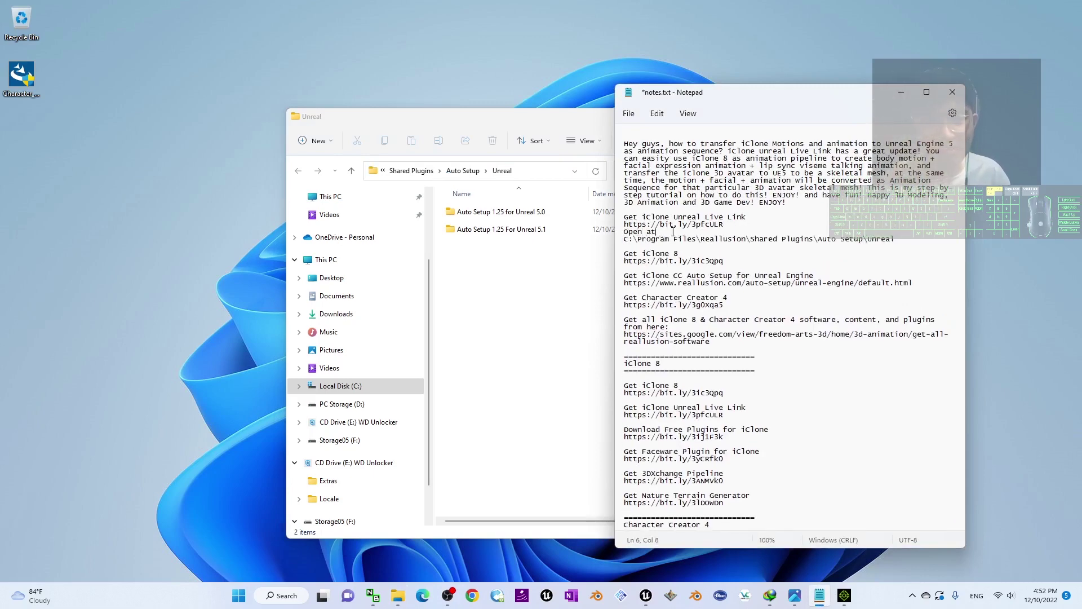
Step: Move the "Open at" line and its folder path below the iClone CC Auto Setup for Unreal Engine address
{"action": "left_click_drag", "start_coordinate": [899, 241], "coordinate": [624, 231]}
{"action": "key", "text": "ctrl+c"}
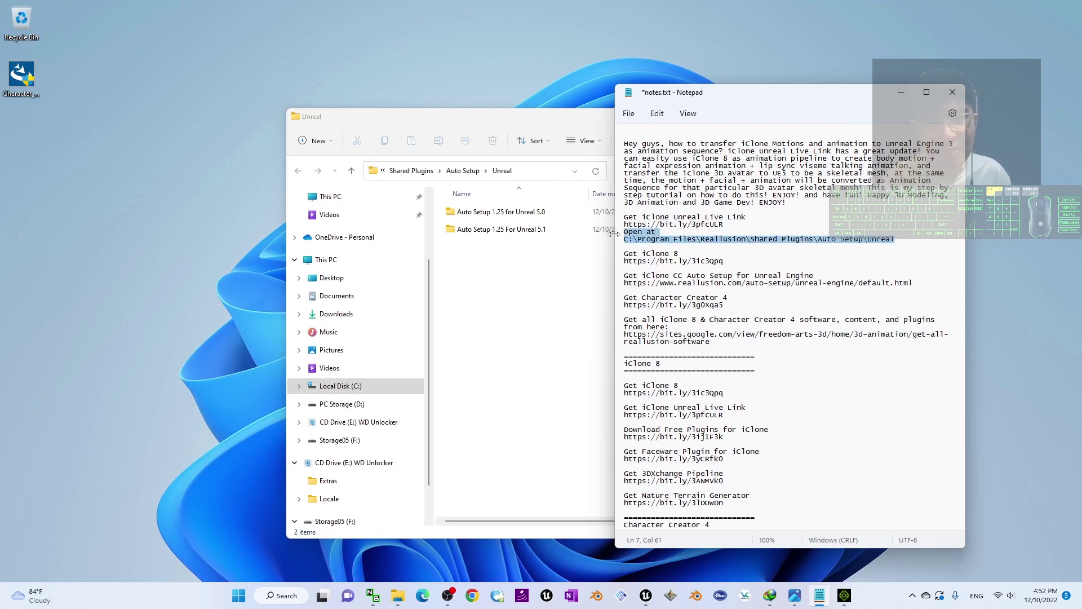
{"action": "key", "text": "BackSpace"}
{"action": "key", "text": "BackSpace"}
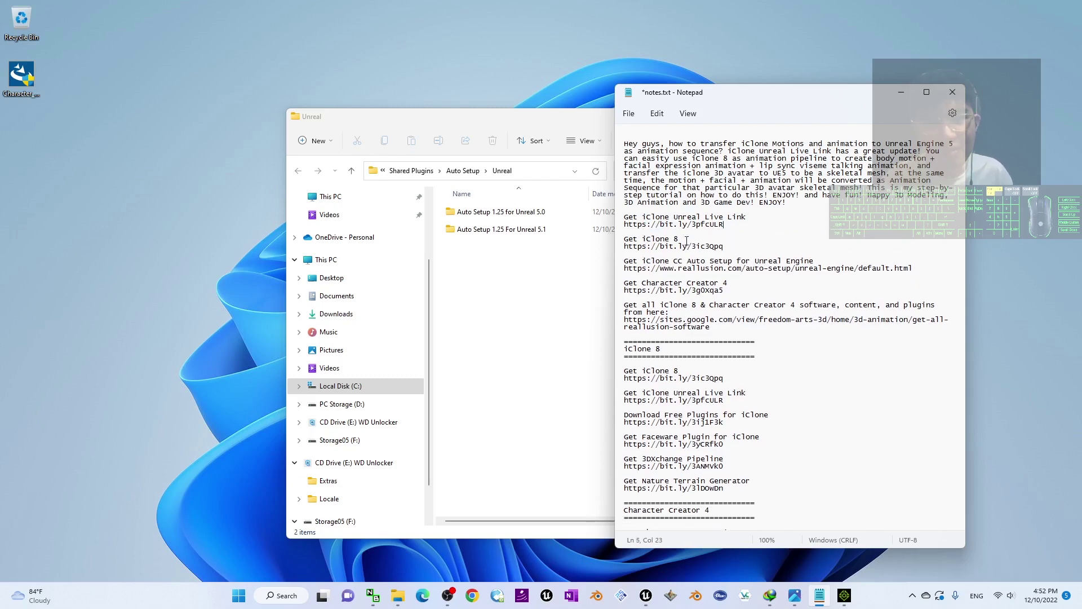
{"action": "left_click", "coordinate": [921, 263]}
{"action": "key", "text": "Return"}
{"action": "key", "text": "ctrl+v"}
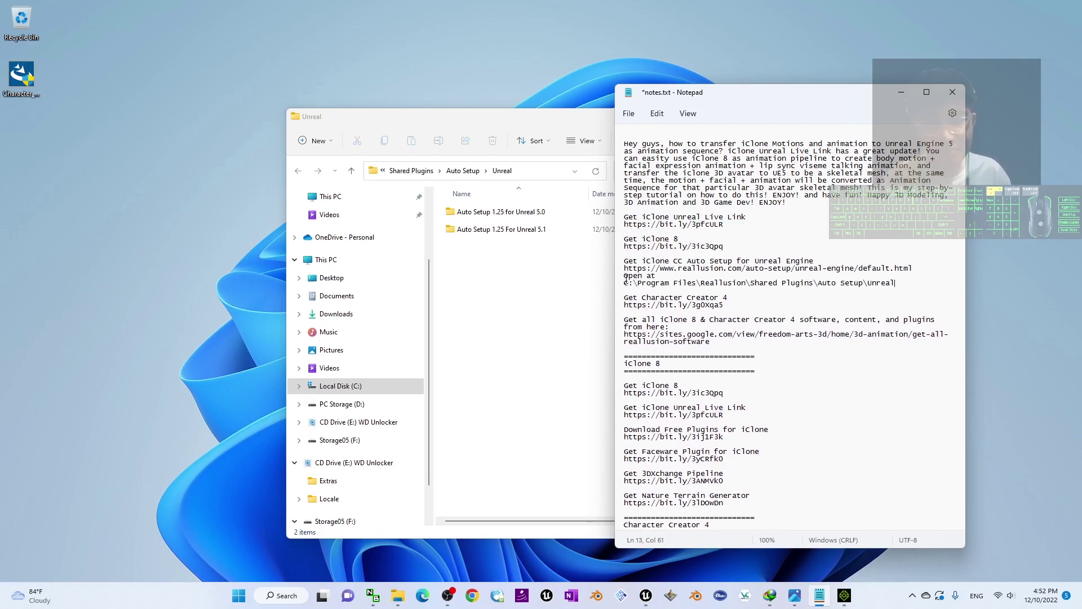
Step: Save notes.txt and minimise it to get back to the Auto Setup Unreal folder
{"action": "left_click", "coordinate": [664, 276]}
{"action": "left_click", "coordinate": [626, 276]}
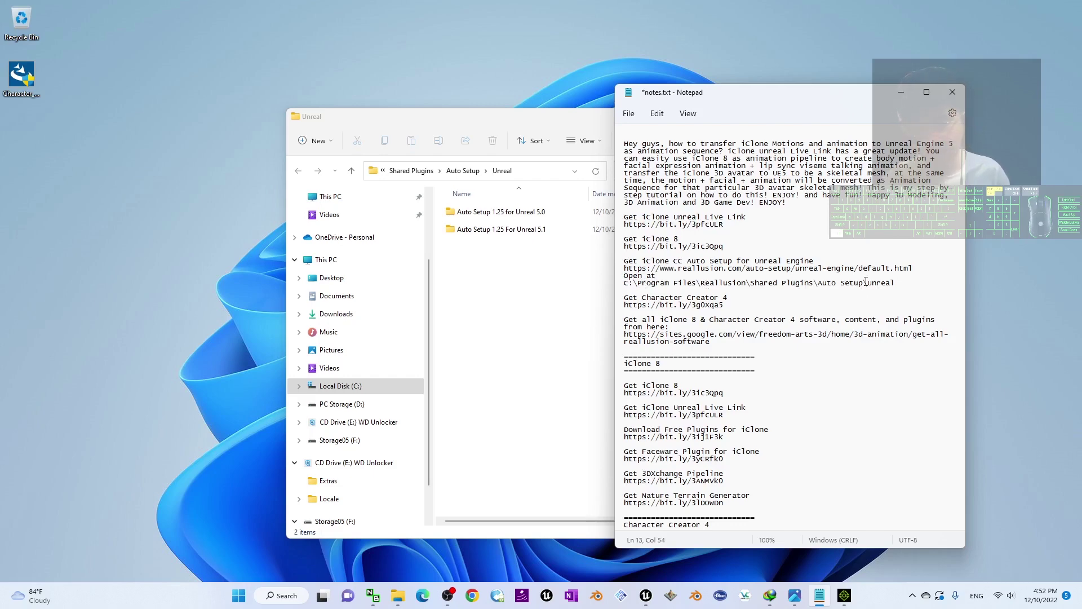
{"action": "key", "text": "ctrl+s"}
{"action": "left_click", "coordinate": [845, 288]}
{"action": "left_click", "coordinate": [901, 92]}
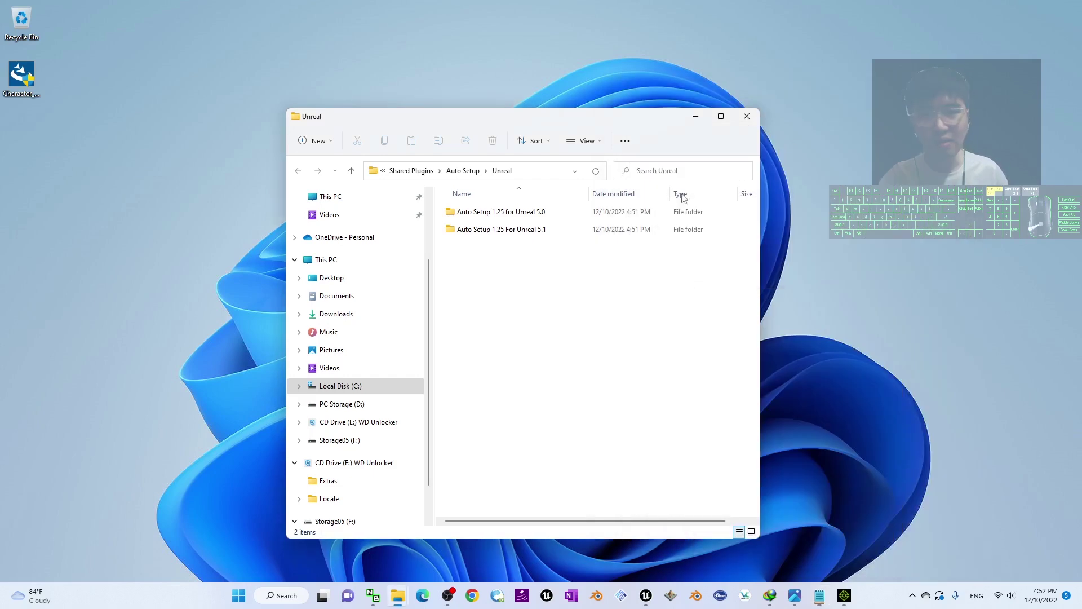
Step: Bring up the icloneUElivelink02 project folder and arrange the Auto Setup Unreal folder window beside it
{"action": "left_click", "coordinate": [401, 599]}
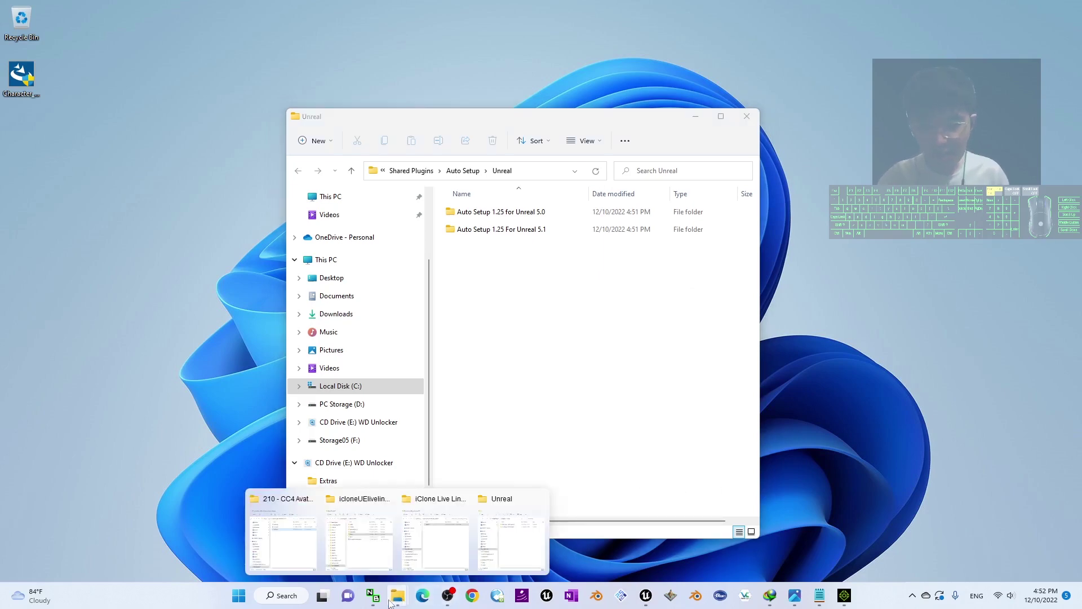
{"action": "left_click", "coordinate": [359, 536]}
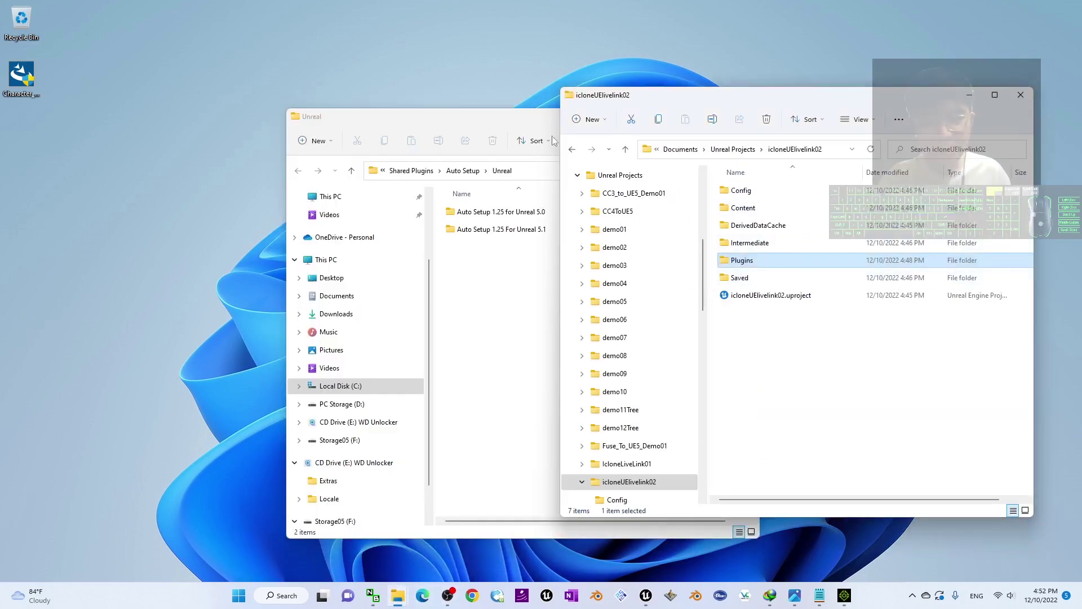
{"action": "left_click_drag", "start_coordinate": [522, 124], "coordinate": [417, 124]}
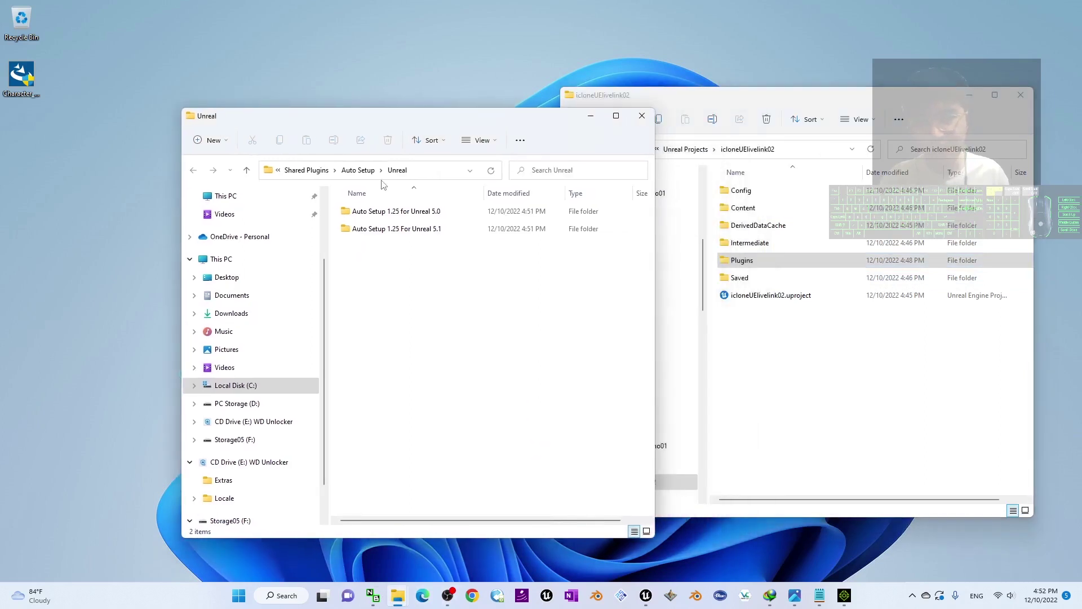
Step: Look inside the Auto Setup 1.25 For Unreal 5.1 folder and return to its parent folder
{"action": "left_click", "coordinate": [376, 237]}
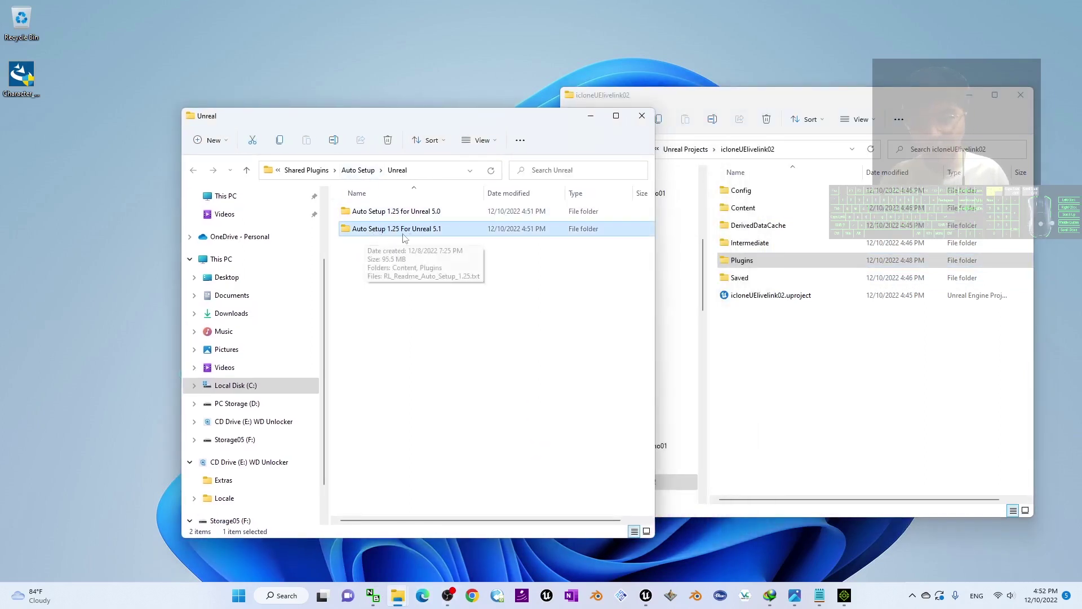
{"action": "double_click", "coordinate": [380, 235]}
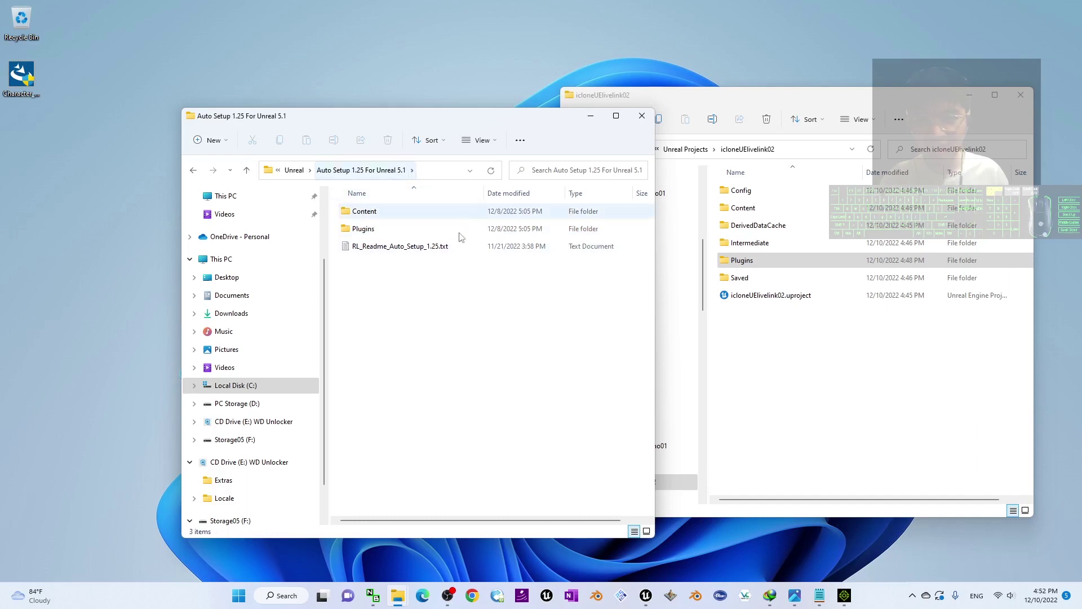
{"action": "left_click", "coordinate": [294, 170]}
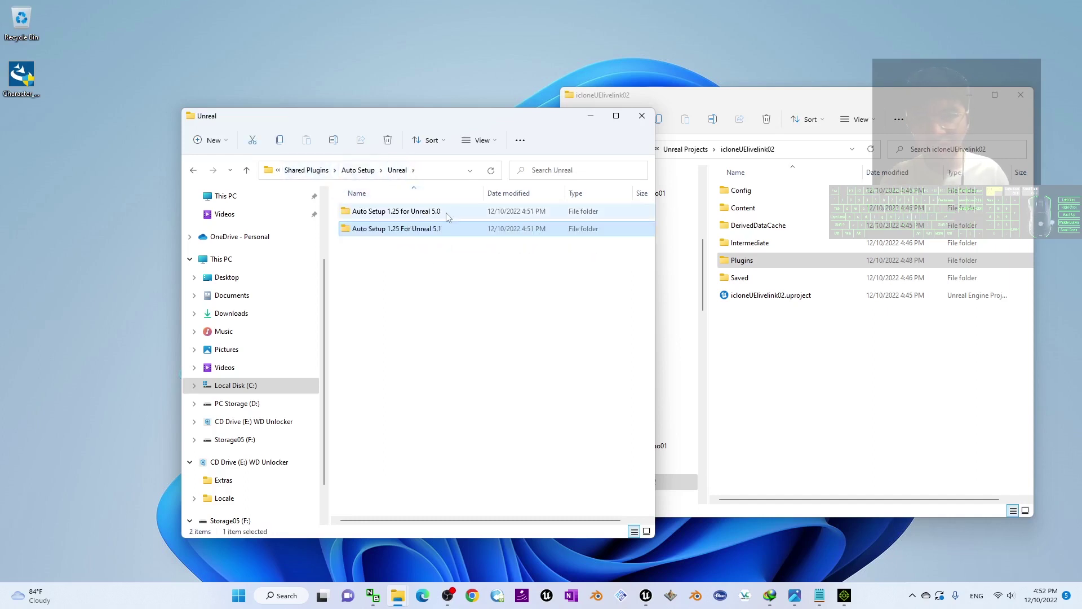
Step: Copy all contents of the Auto Setup 1.25 for Unreal 5.0 folder into the icloneUElivelink02 project folder and close both folder windows
{"action": "double_click", "coordinate": [410, 212]}
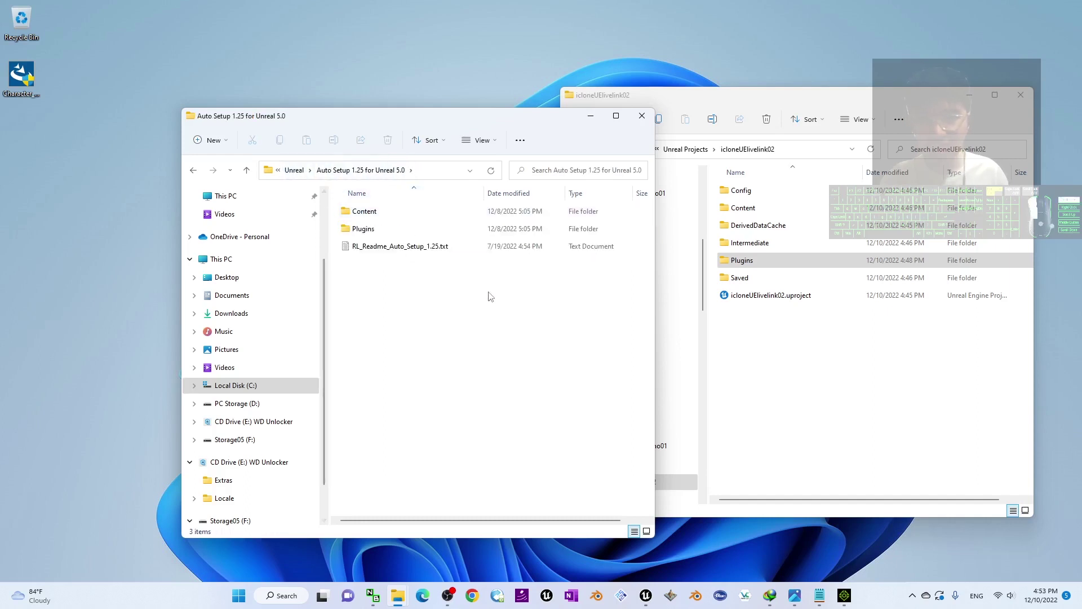
{"action": "left_click_drag", "start_coordinate": [490, 295], "coordinate": [311, 189]}
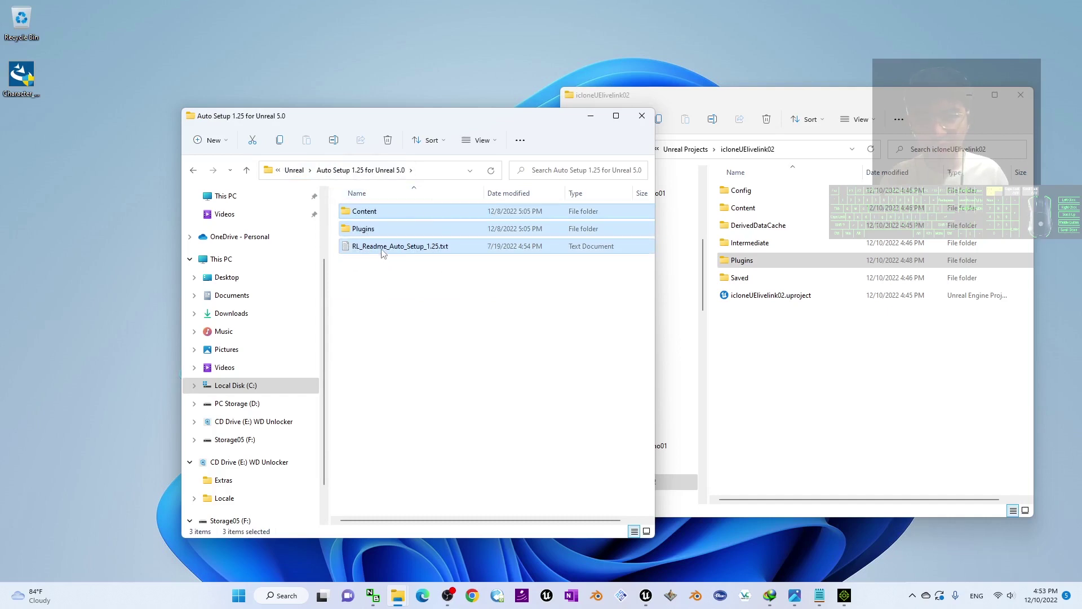
{"action": "left_click_drag", "start_coordinate": [460, 289], "coordinate": [338, 198]}
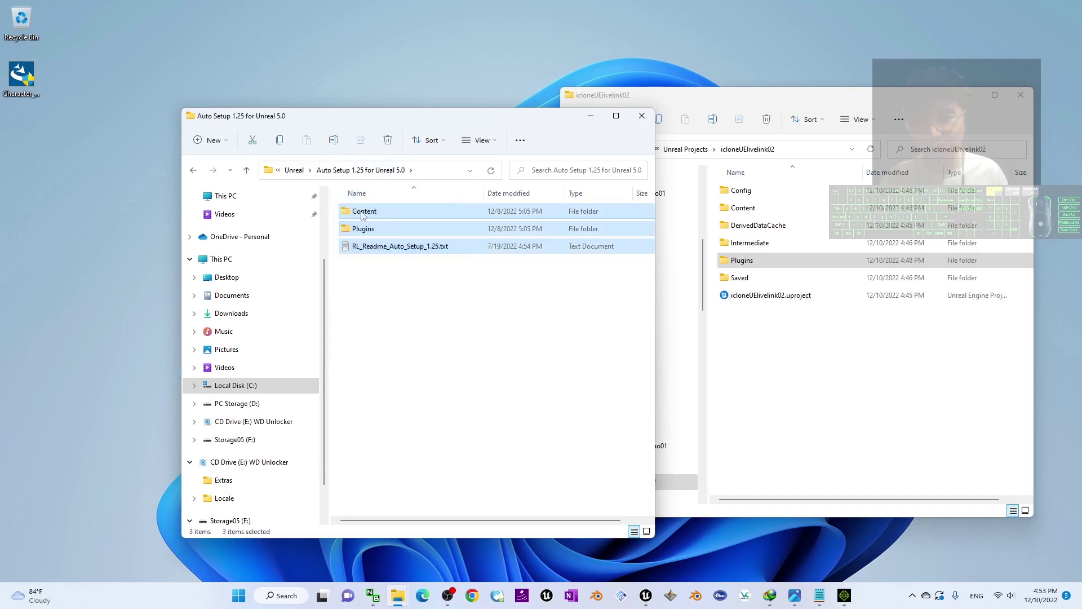
{"action": "right_click", "coordinate": [358, 213]}
{"action": "left_click", "coordinate": [526, 307]}
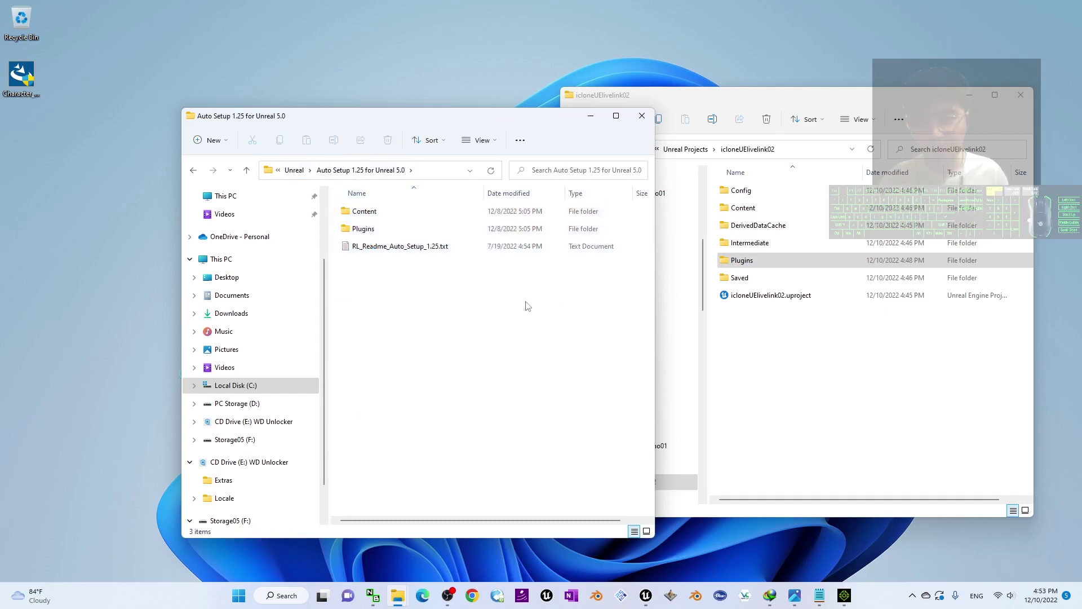
{"action": "left_click_drag", "start_coordinate": [466, 308], "coordinate": [326, 200]}
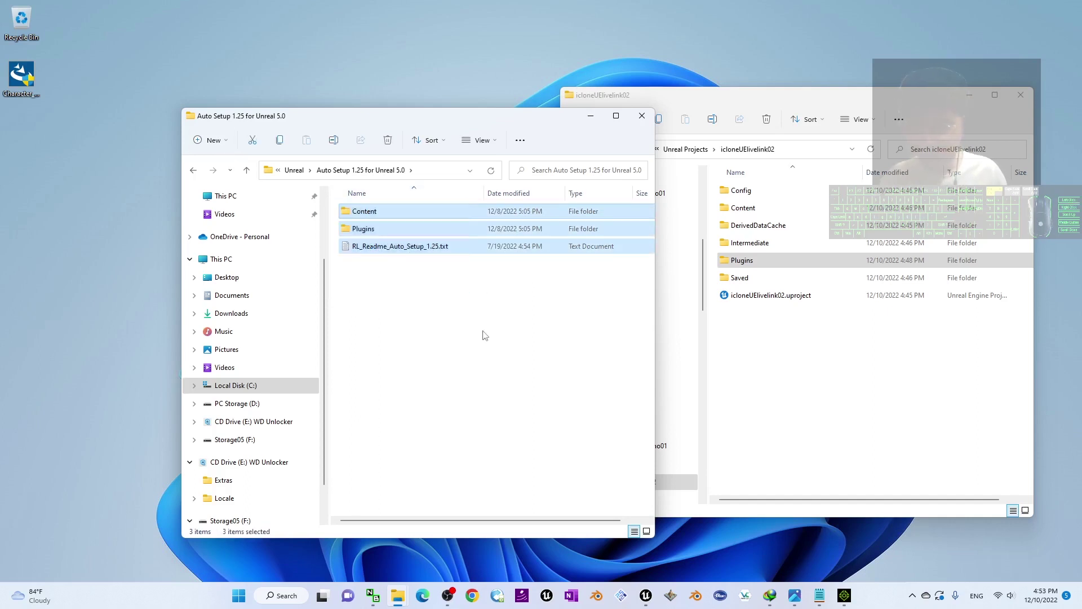
{"action": "left_click", "coordinate": [857, 369]}
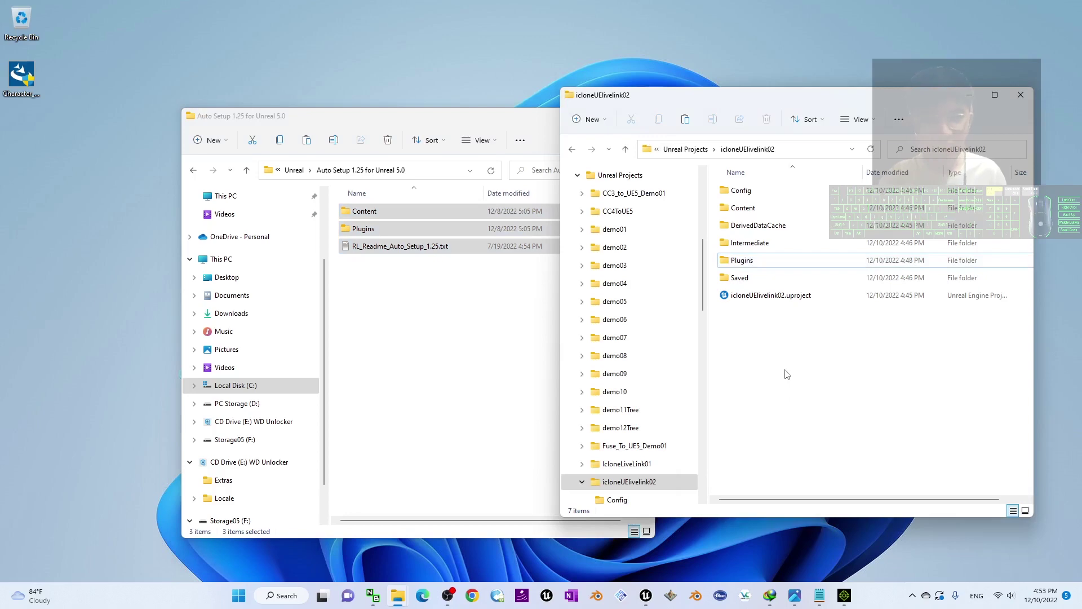
{"action": "key", "text": "ctrl+v"}
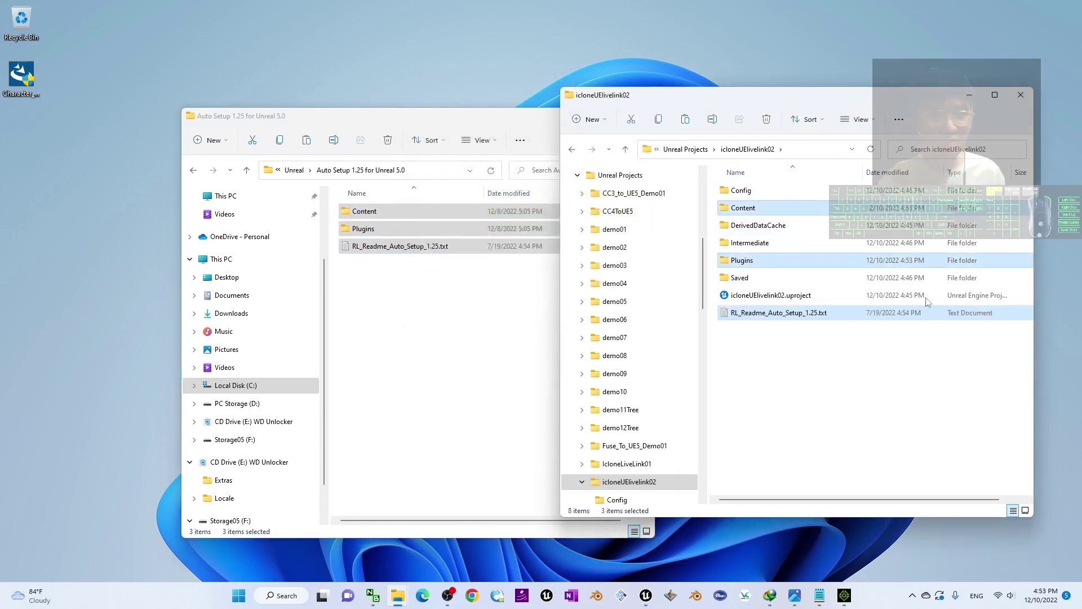
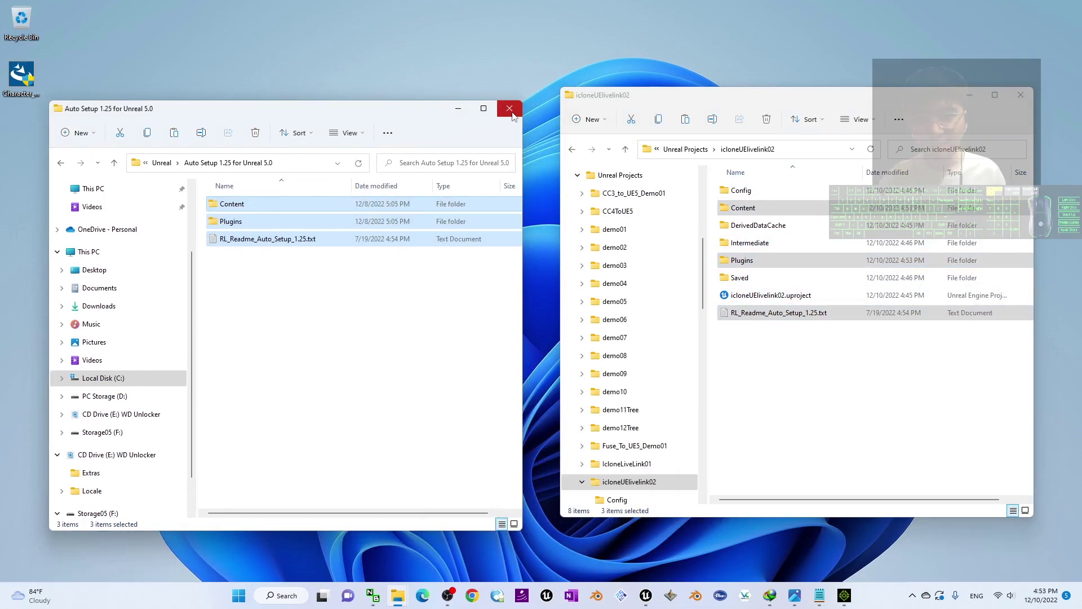
{"action": "left_click", "coordinate": [1020, 94]}
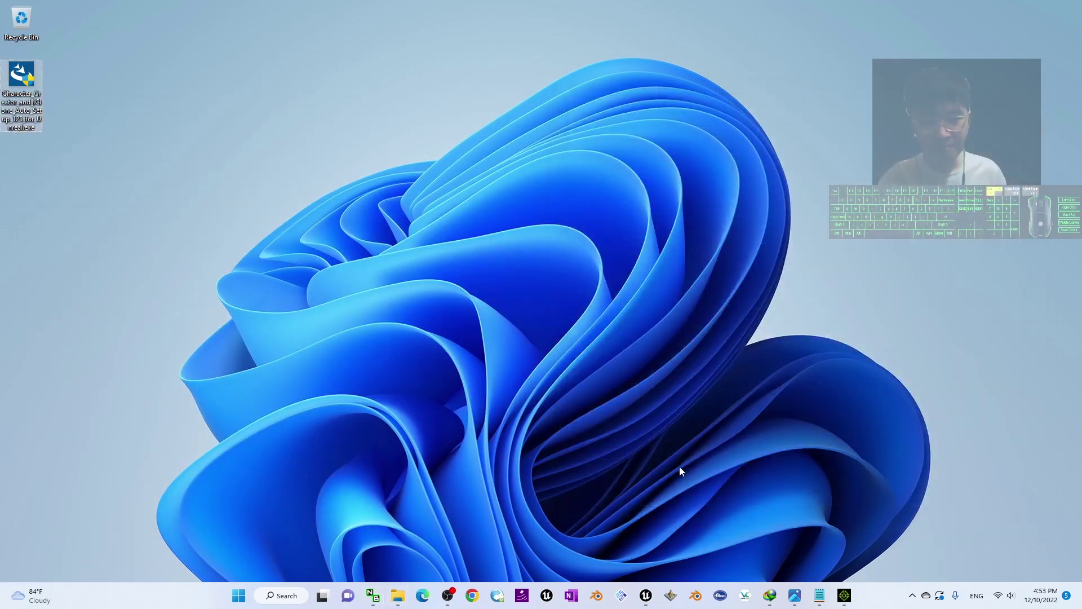
Step: Restart Unreal Engine, reopen the icloneUElivelink02 project and dismiss the graphics driver warning
{"action": "left_click", "coordinate": [646, 595]}
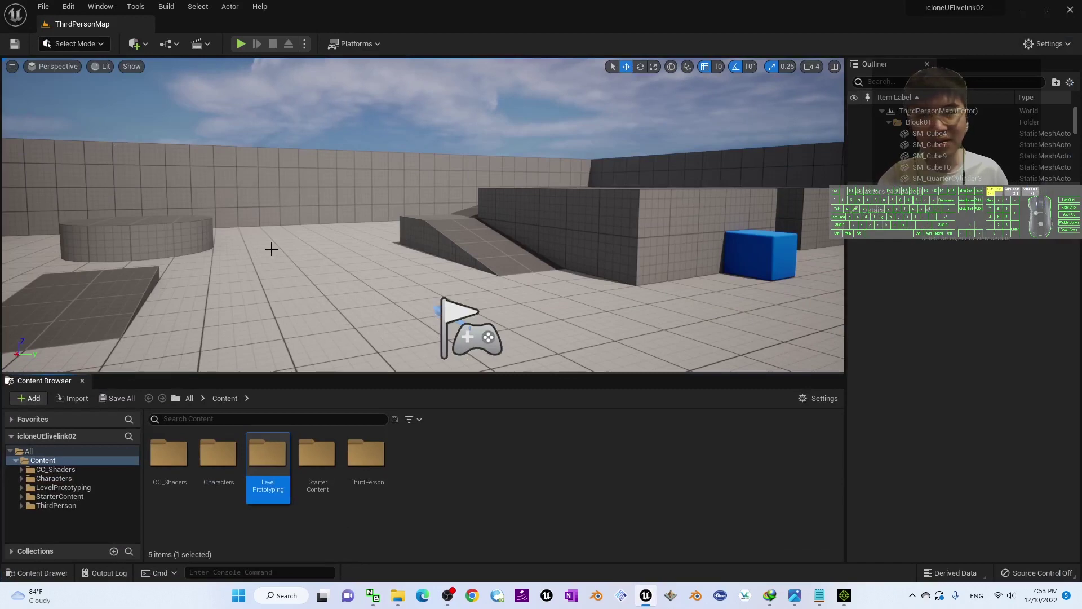
{"action": "left_click", "coordinate": [1071, 8]}
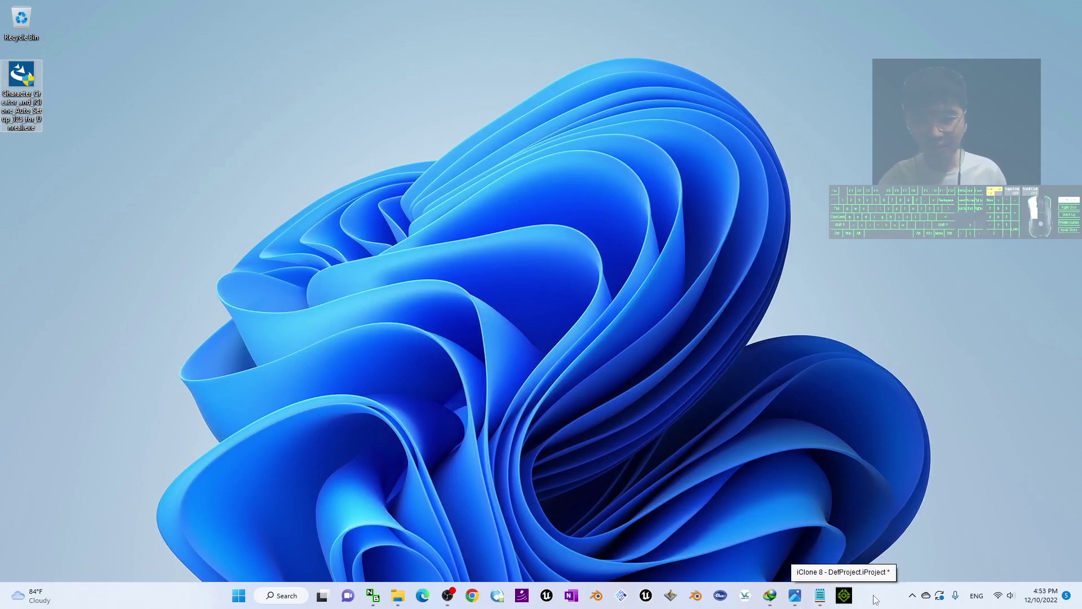
{"action": "left_click", "coordinate": [647, 597]}
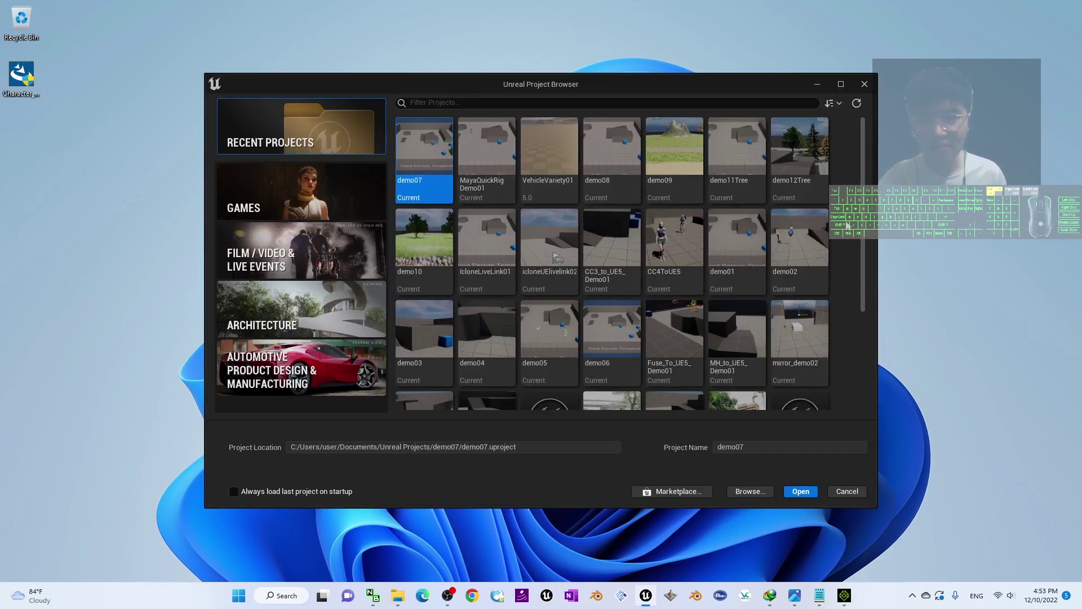
{"action": "double_click", "coordinate": [550, 236]}
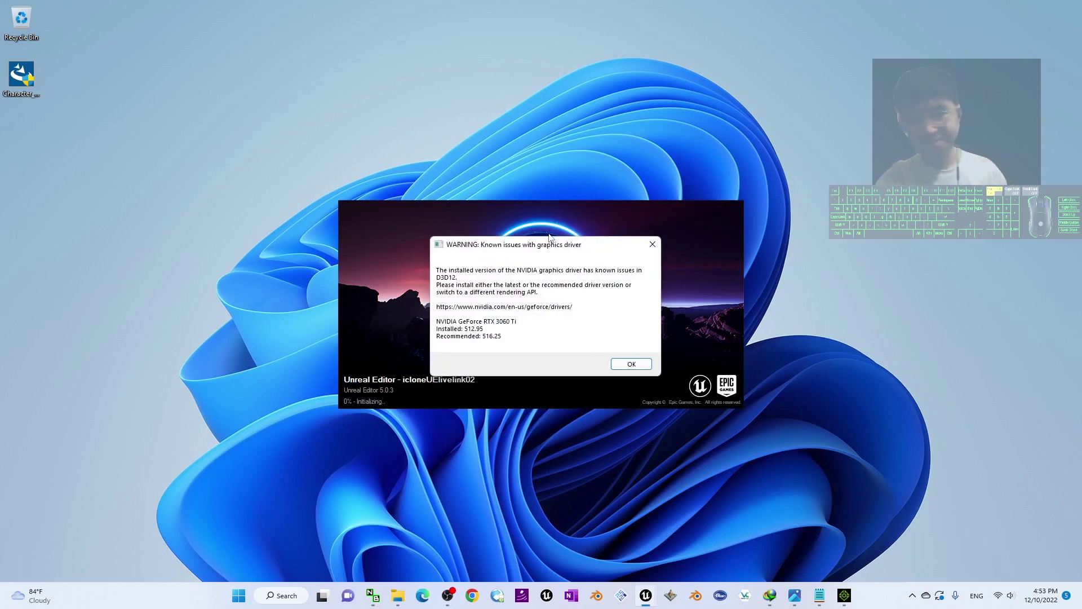
{"action": "left_click", "coordinate": [627, 362]}
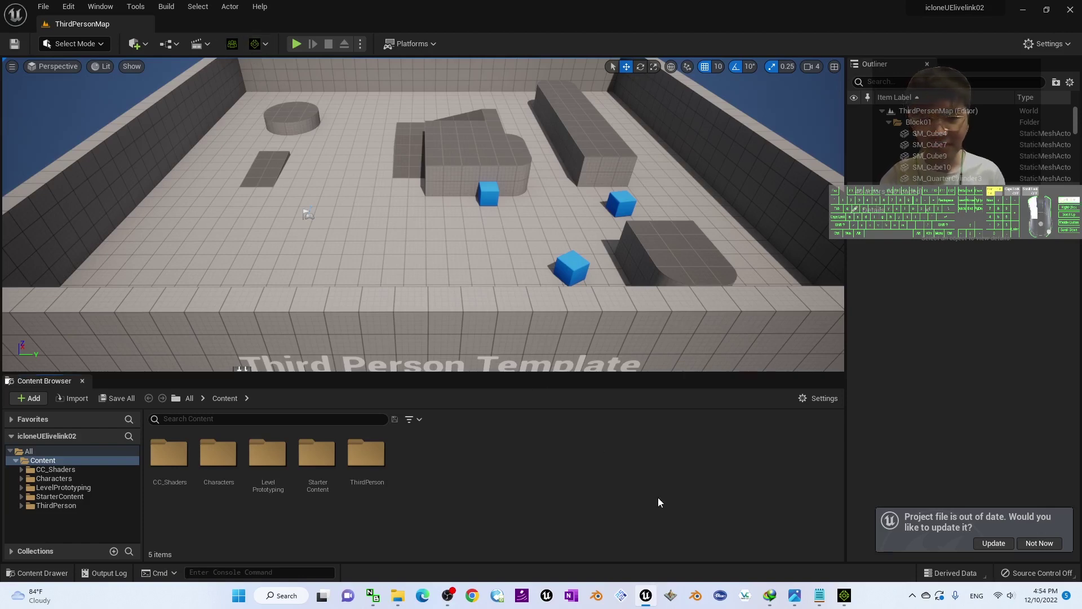
Step: Switch to iClone 8, open the Unreal Live Link plug-in and move its window clear of the avatar
{"action": "left_click", "coordinate": [844, 595]}
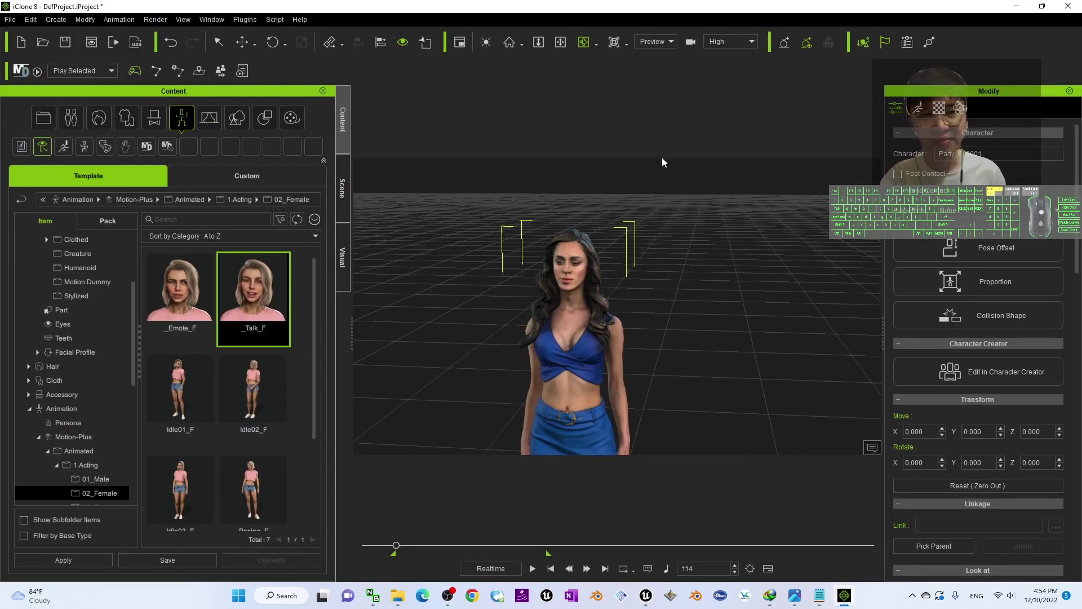
{"action": "left_click", "coordinate": [245, 19]}
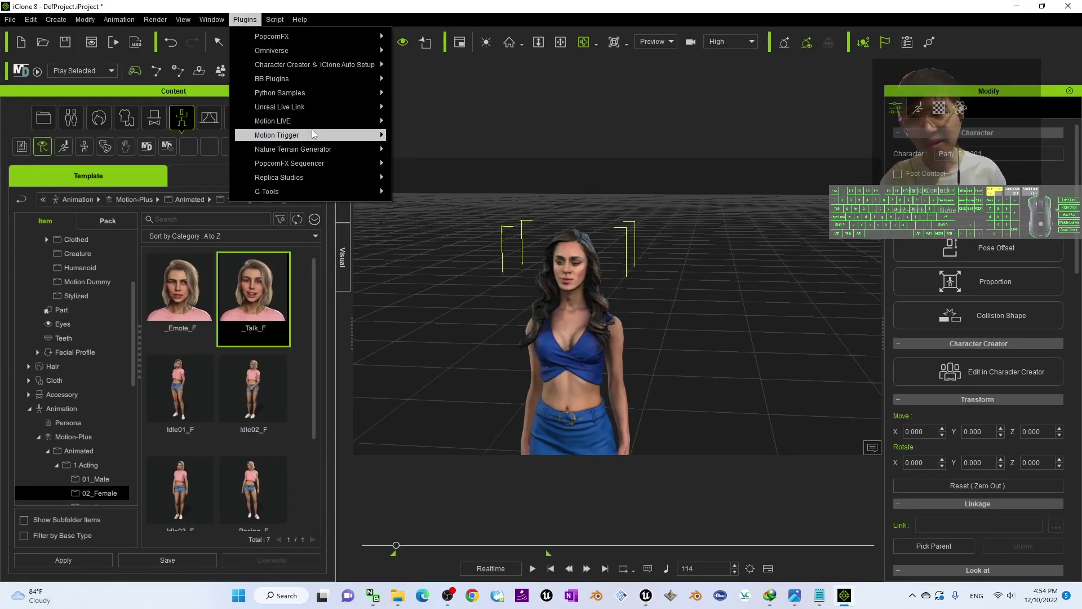
{"action": "mouse_move", "coordinate": [307, 108]}
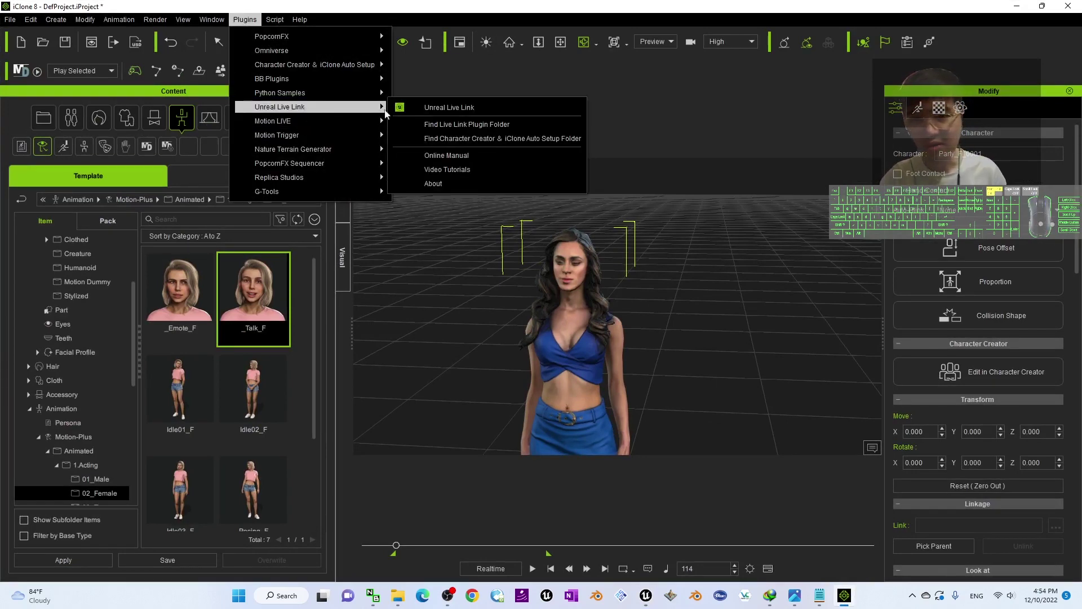
{"action": "left_click", "coordinate": [439, 107]}
{"action": "left_click_drag", "start_coordinate": [811, 87], "coordinate": [847, 85]}
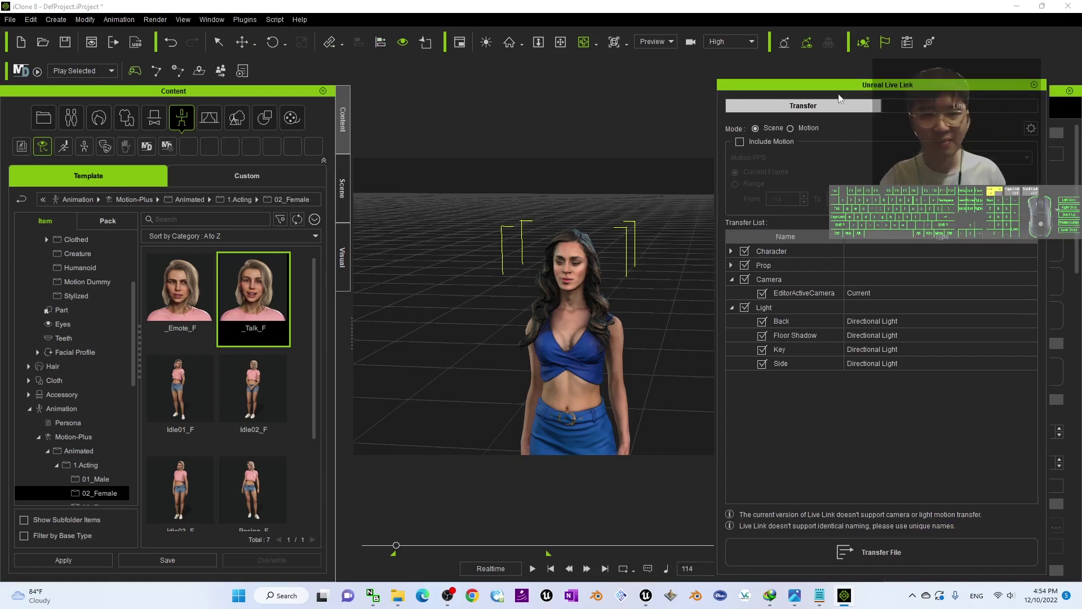
Step: Limit the Live Link transfer list to the Party_F_0001 character, excluding props, camera and lights, and check the transfer file settings
{"action": "scroll", "coordinate": [630, 349], "scroll_direction": "up", "scroll_amount": 2}
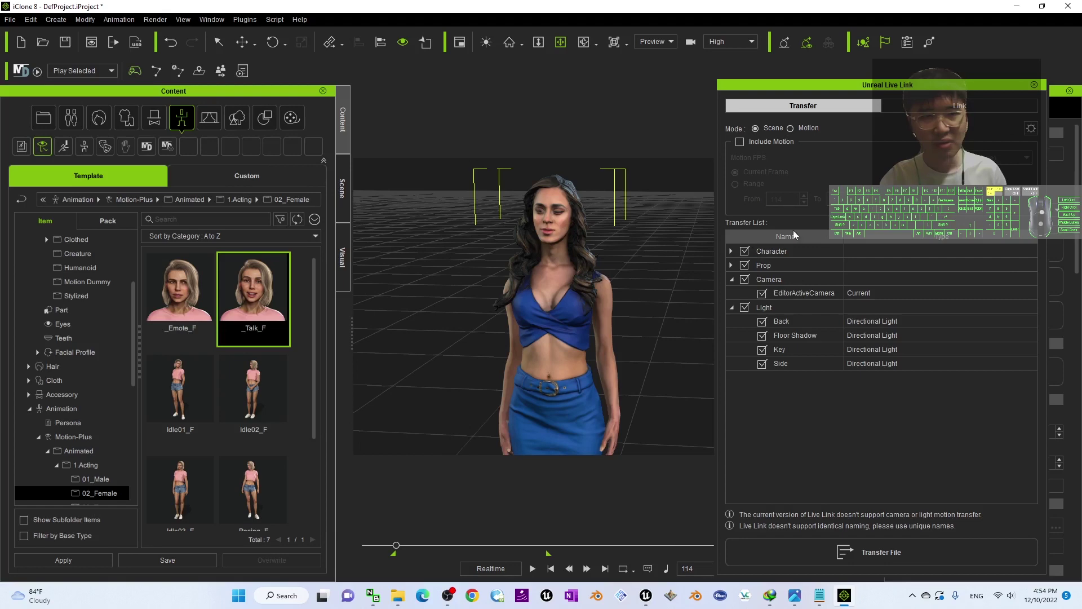
{"action": "left_click", "coordinate": [744, 252]}
{"action": "left_click", "coordinate": [745, 265]}
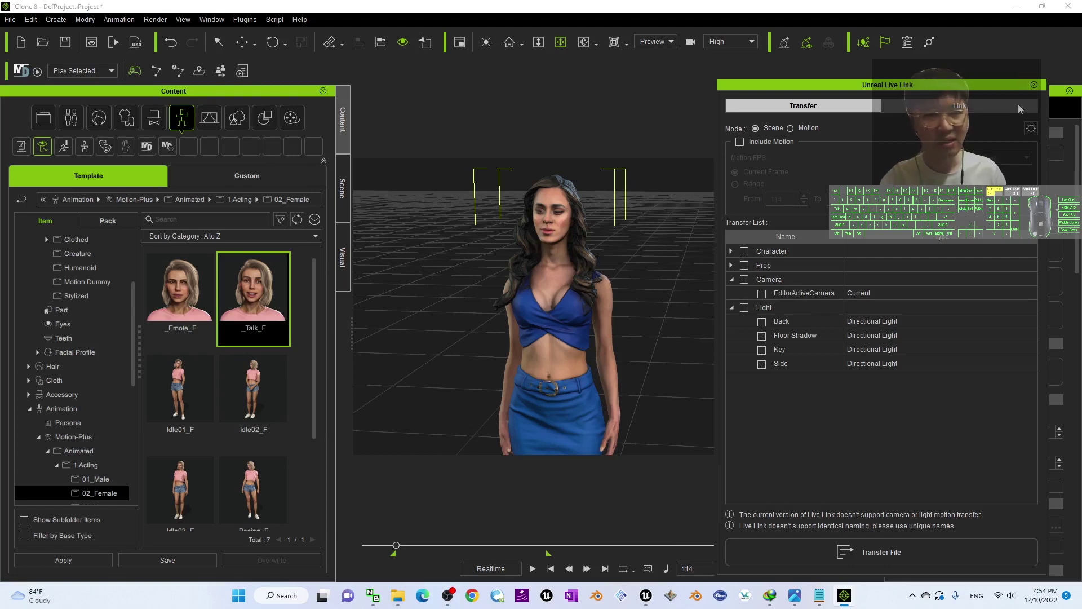
{"action": "left_click", "coordinate": [1031, 130]}
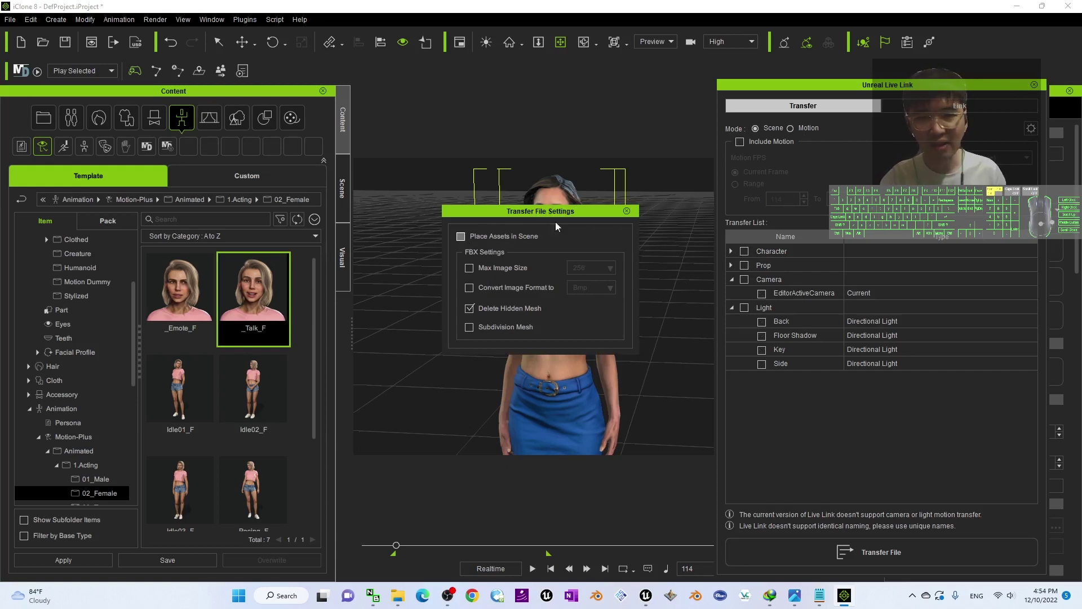
{"action": "left_click", "coordinate": [626, 210]}
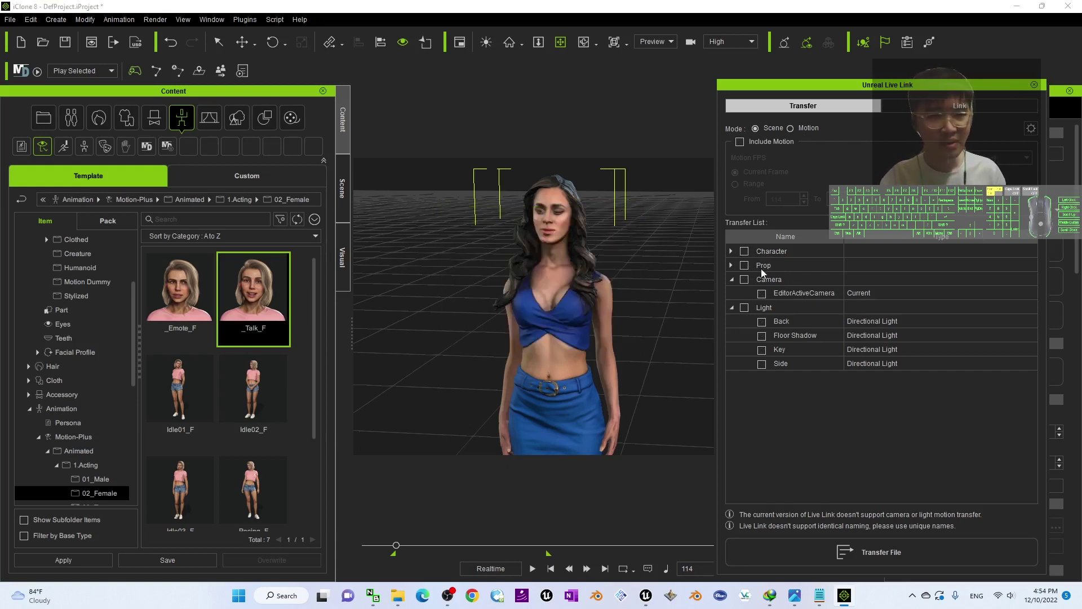
{"action": "left_click", "coordinate": [730, 251]}
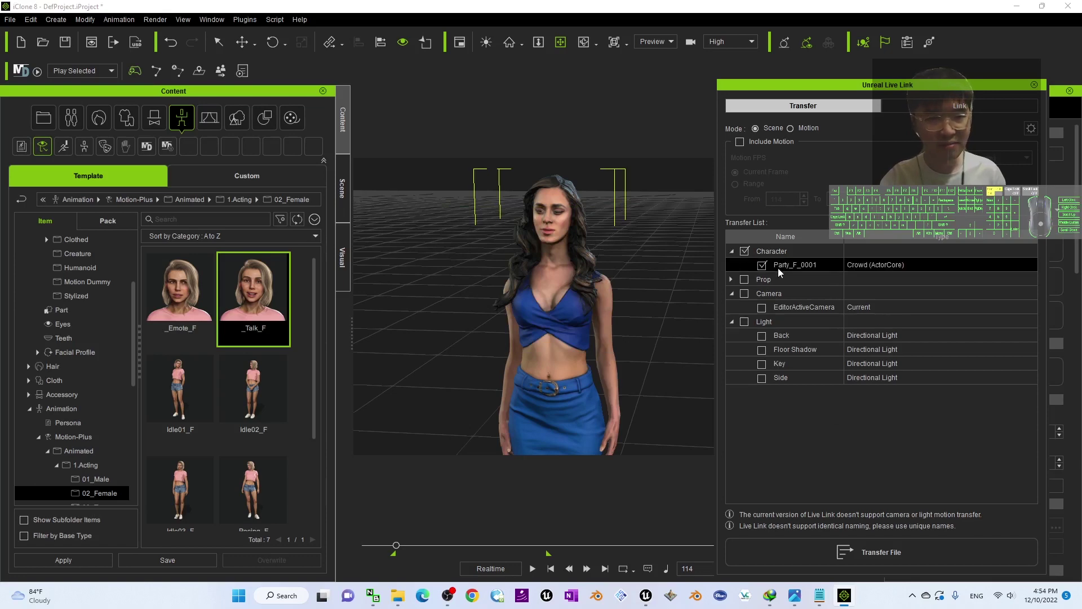
Step: Include motion in the transfer, send the character file to Unreal Engine and dismiss the graphics driver warning
{"action": "left_click", "coordinate": [740, 142]}
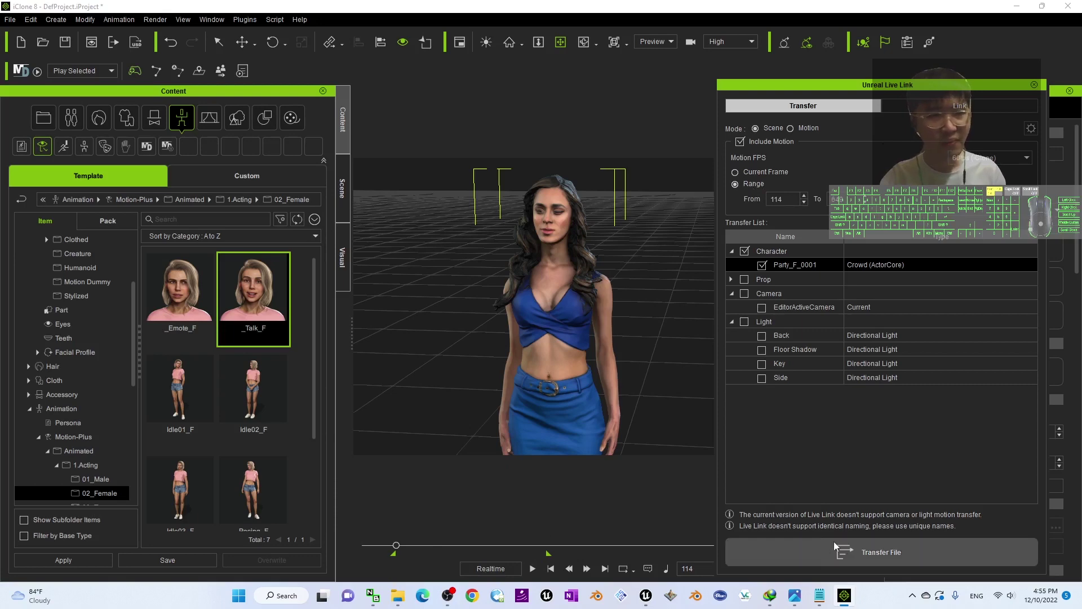
{"action": "left_click", "coordinate": [869, 557]}
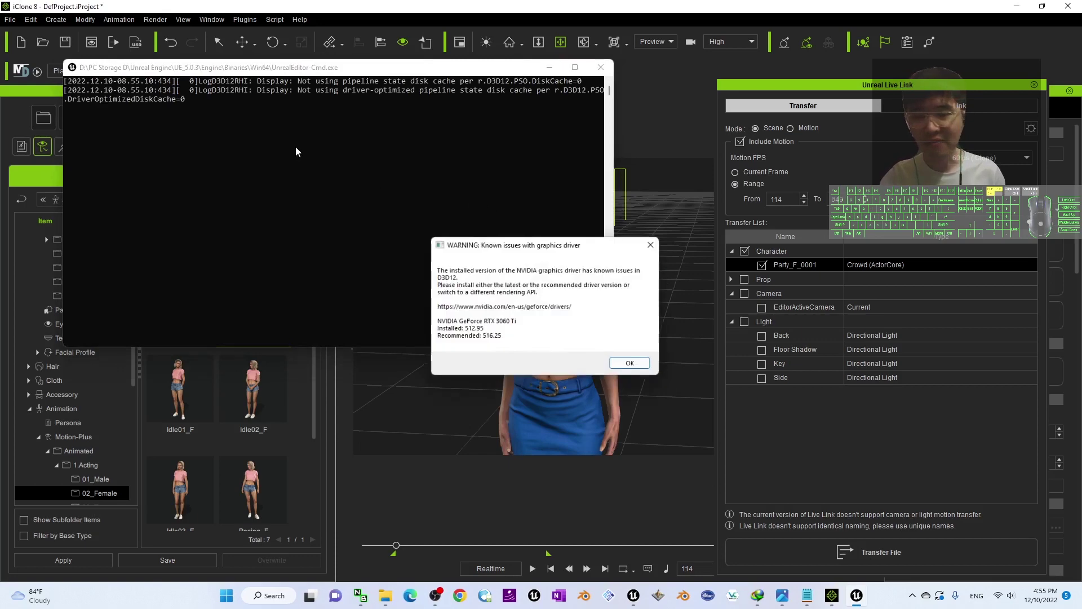
{"action": "left_click", "coordinate": [632, 363]}
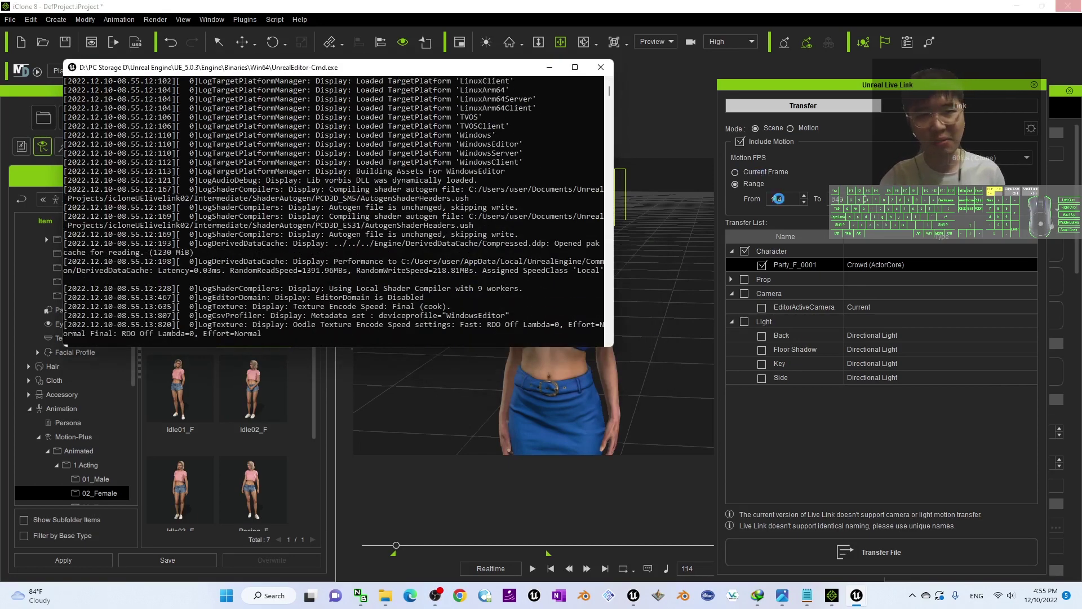
Step: Switch to the Unreal Engine editor and bring up the import console to follow the character's transfer
{"action": "left_click", "coordinate": [857, 597]}
{"action": "left_click", "coordinate": [855, 596]}
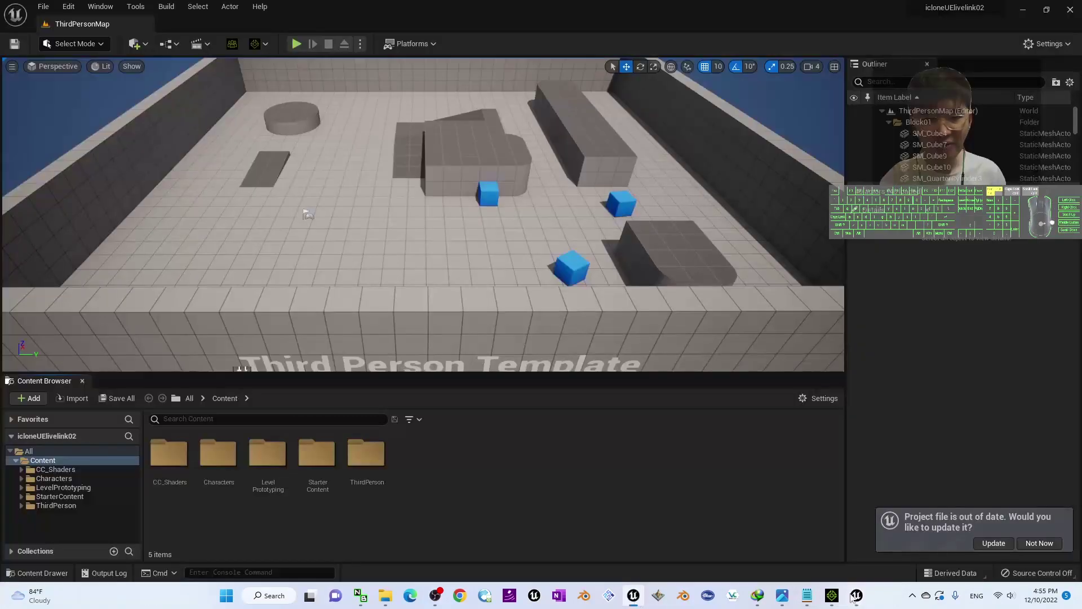
{"action": "left_click", "coordinate": [855, 596]}
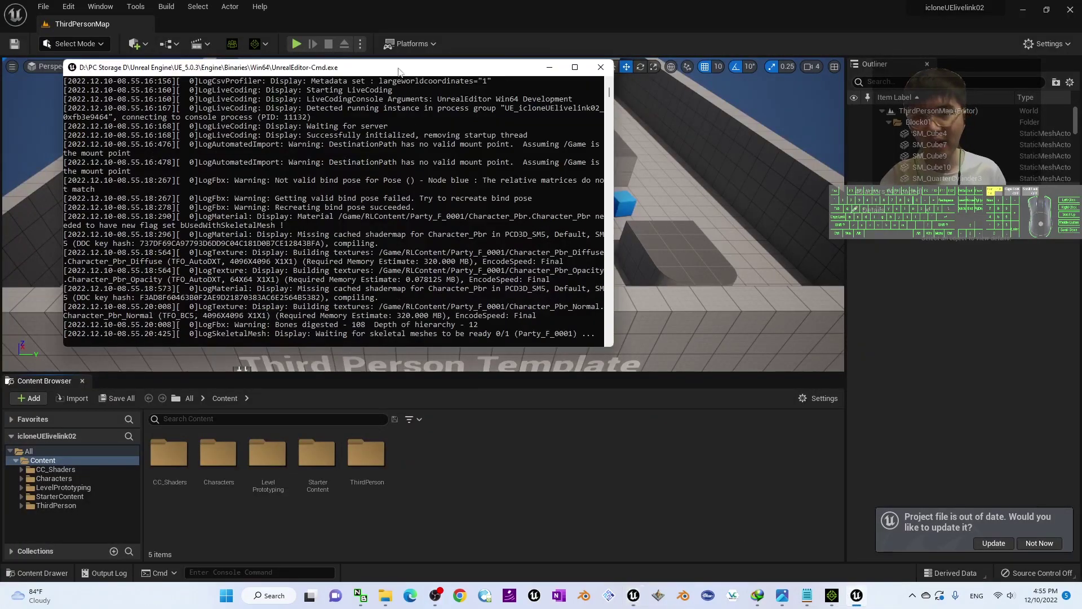
{"action": "left_click_drag", "start_coordinate": [408, 67], "coordinate": [553, 77]}
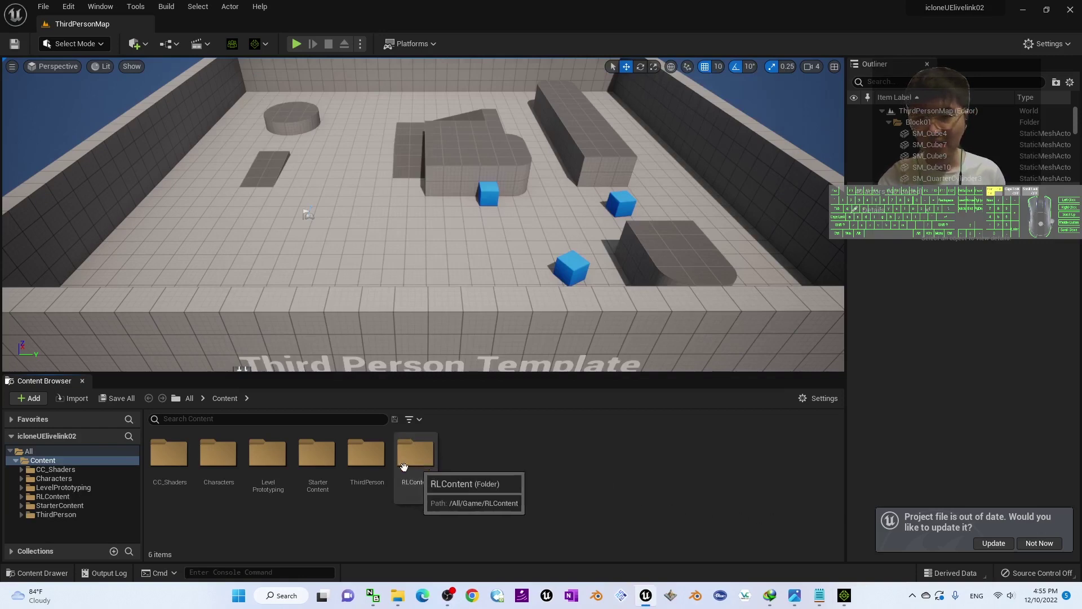
Step: Reopen the project's Content folder, dismiss the repeated graphics driver warning and follow the remaining import in its console
{"action": "left_click", "coordinate": [190, 397]}
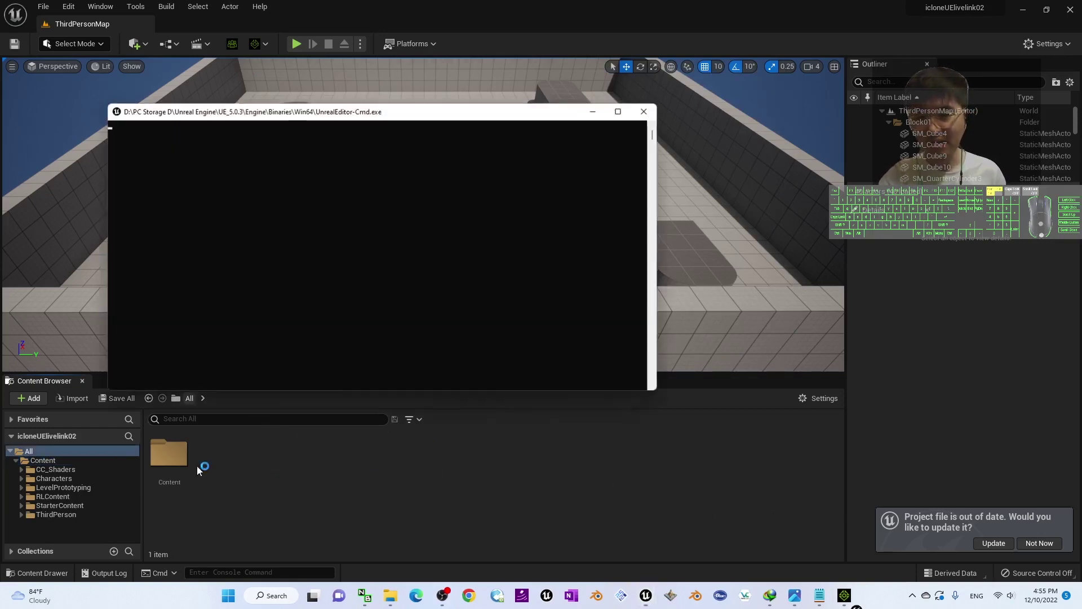
{"action": "double_click", "coordinate": [174, 454]}
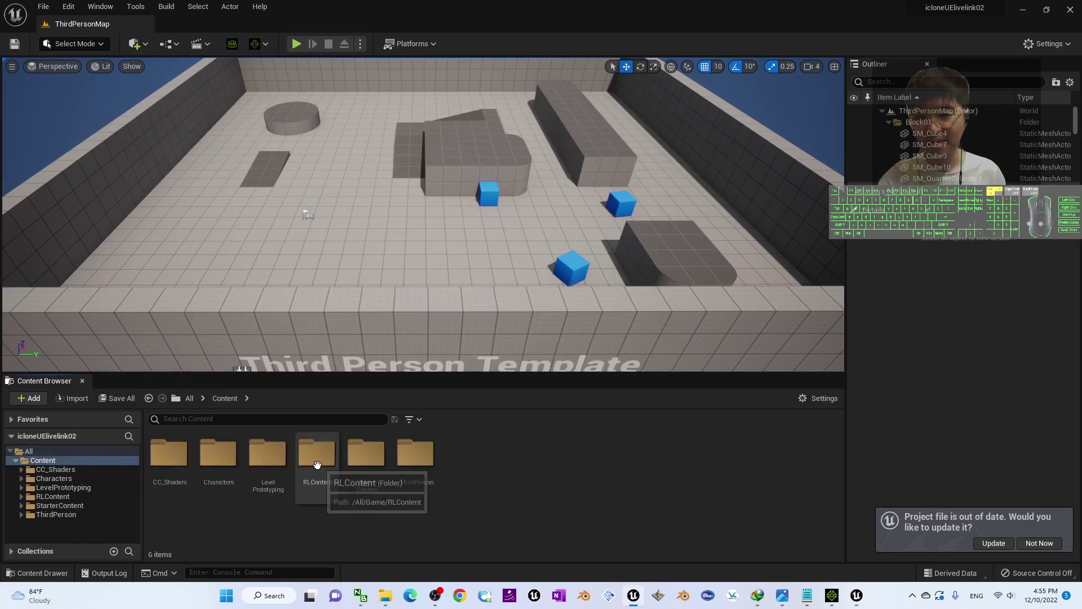
{"action": "left_click", "coordinate": [631, 364]}
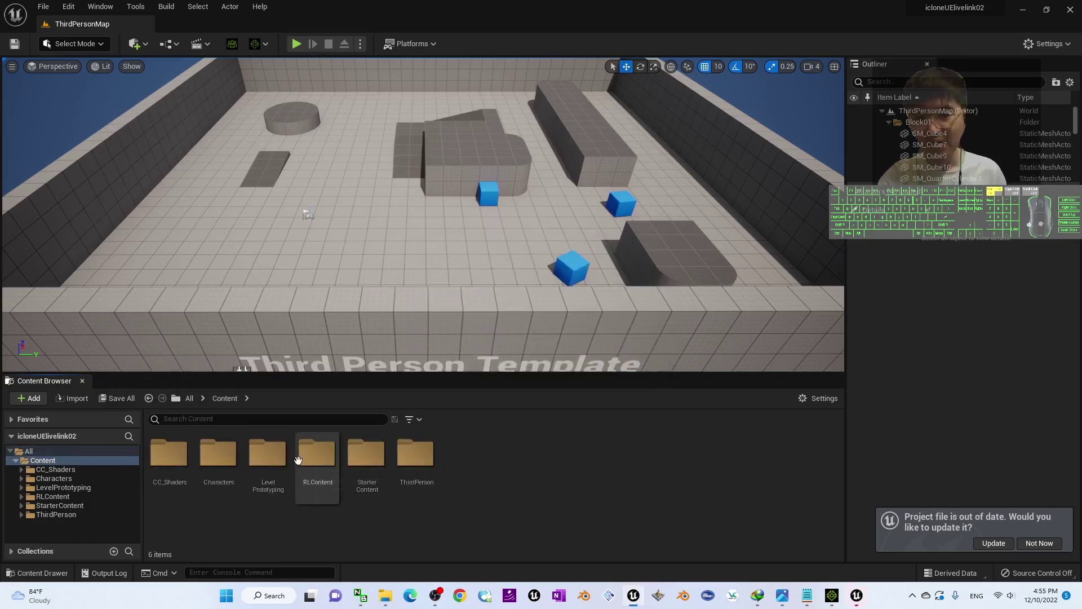
{"action": "left_click", "coordinate": [857, 595]}
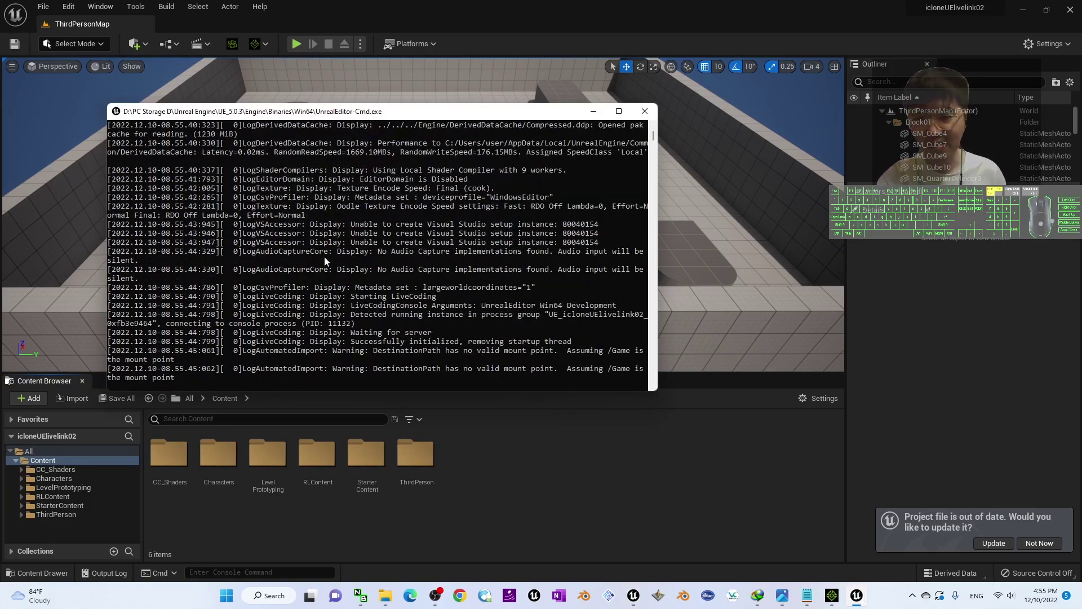
{"action": "left_click_drag", "start_coordinate": [406, 111], "coordinate": [451, 92]}
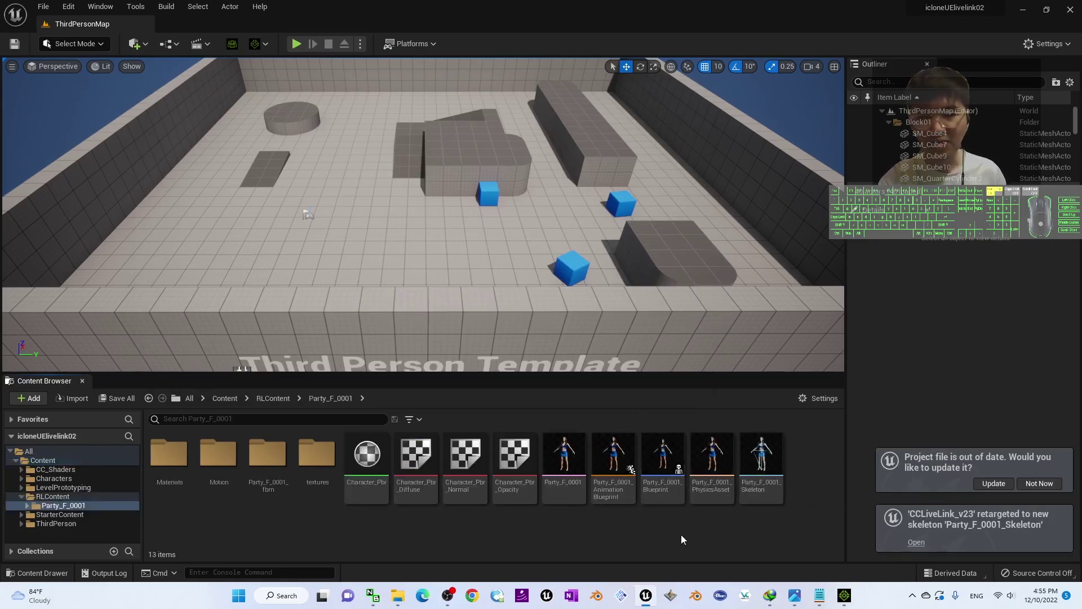
Step: Go back up to the Content folder and reopen the Party_F_0001 folder inside RLContent
{"action": "left_click", "coordinate": [272, 397]}
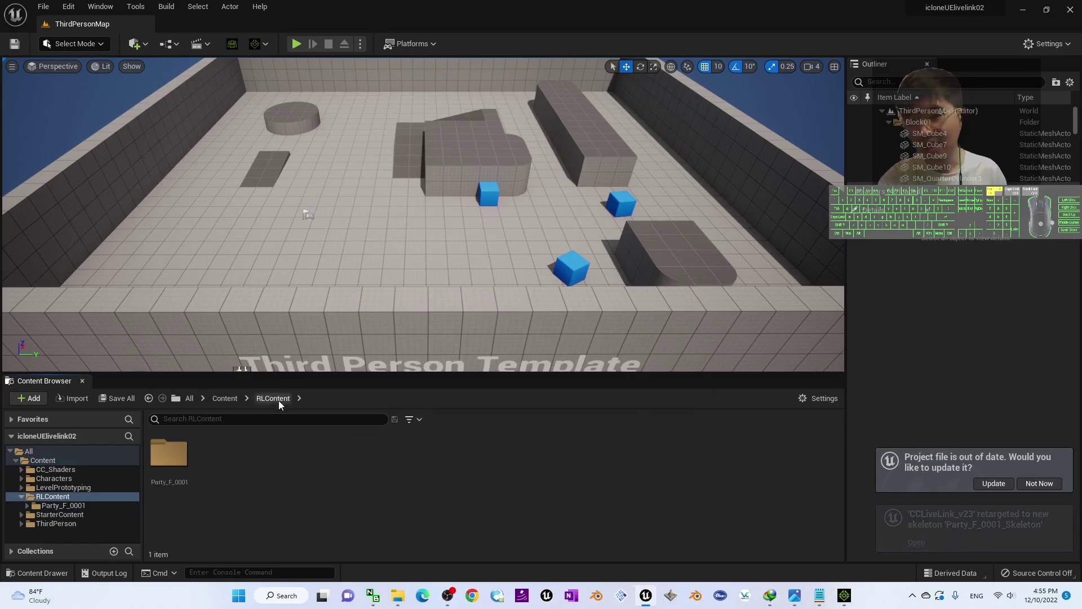
{"action": "left_click", "coordinate": [218, 400]}
{"action": "double_click", "coordinate": [319, 451]}
{"action": "left_click", "coordinate": [167, 449]}
{"action": "double_click", "coordinate": [167, 449]}
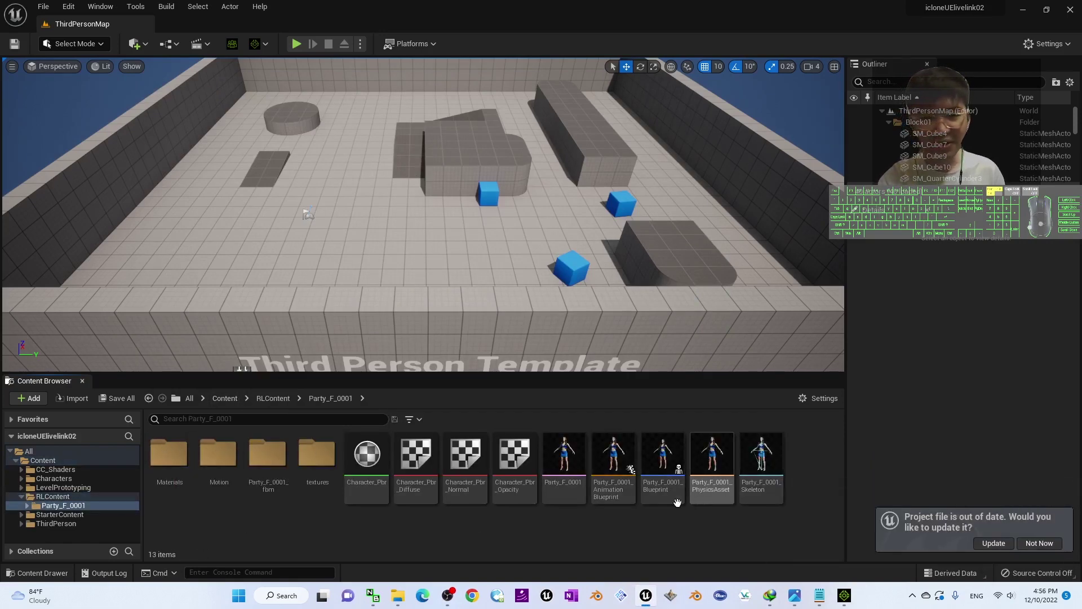
Step: Open the Party_F_0001 skeletal mesh, inspect the avatar up close from different angles and close its editor
{"action": "double_click", "coordinate": [564, 456]}
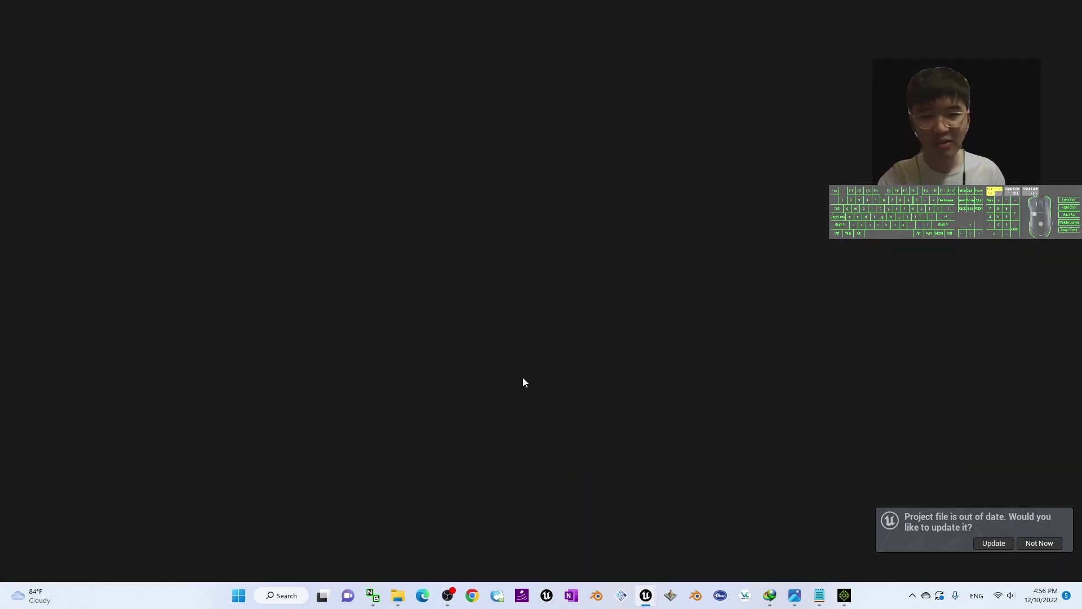
{"action": "scroll", "coordinate": [743, 305], "scroll_direction": "up", "scroll_amount": 3}
{"action": "scroll", "coordinate": [746, 308], "scroll_direction": "down", "scroll_amount": 5}
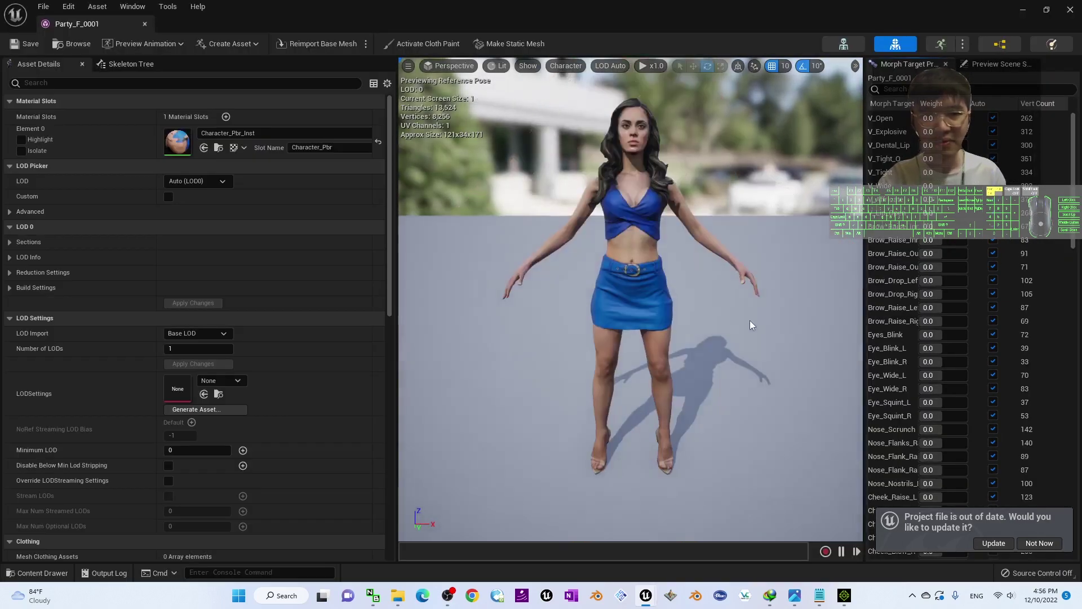
{"action": "scroll", "coordinate": [572, 268], "scroll_direction": "up", "scroll_amount": 4}
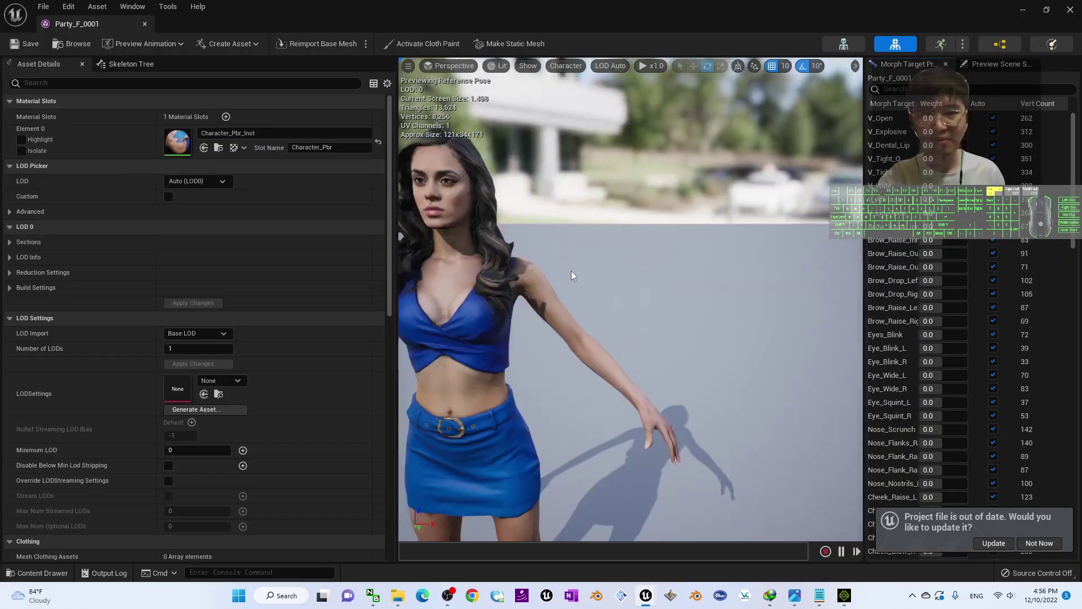
{"action": "left_click_drag", "start_coordinate": [570, 270], "coordinate": [629, 275], "text": "alt"}
{"action": "left_click", "coordinate": [1071, 9]}
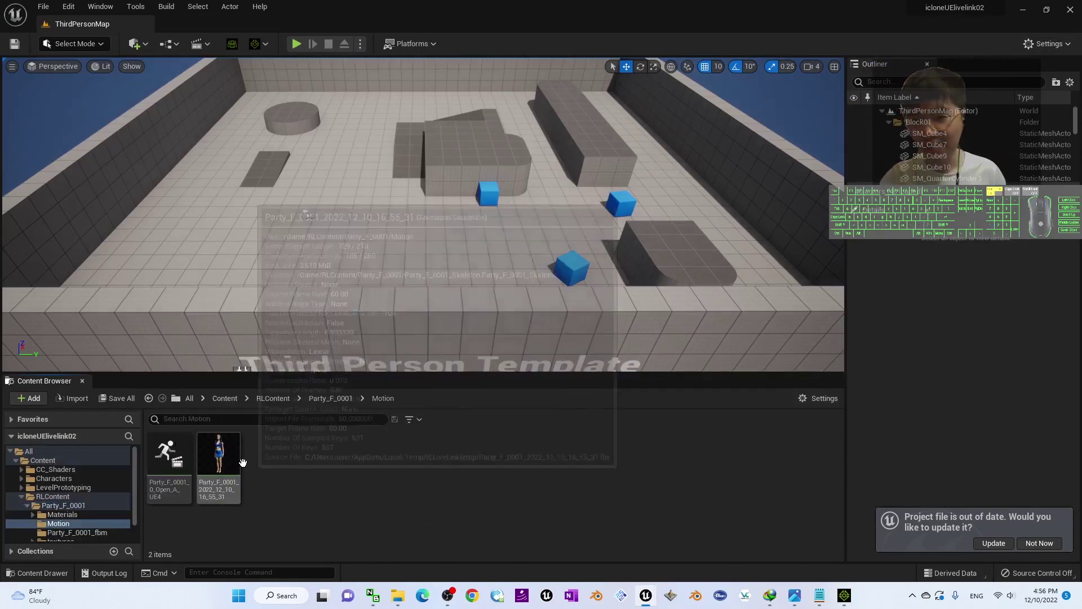
Step: Open the transferred animation sequence in the Party_F_0001 Motion folder and inspect the avatar's talking face from several angles
{"action": "double_click", "coordinate": [222, 457]}
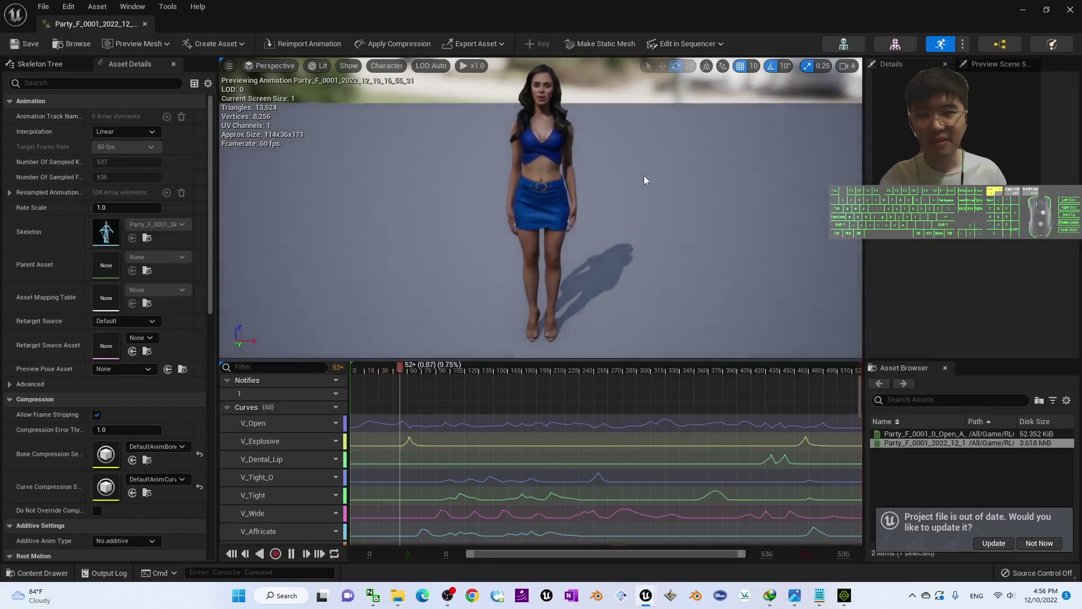
{"action": "scroll", "coordinate": [570, 215], "scroll_direction": "up", "scroll_amount": 8}
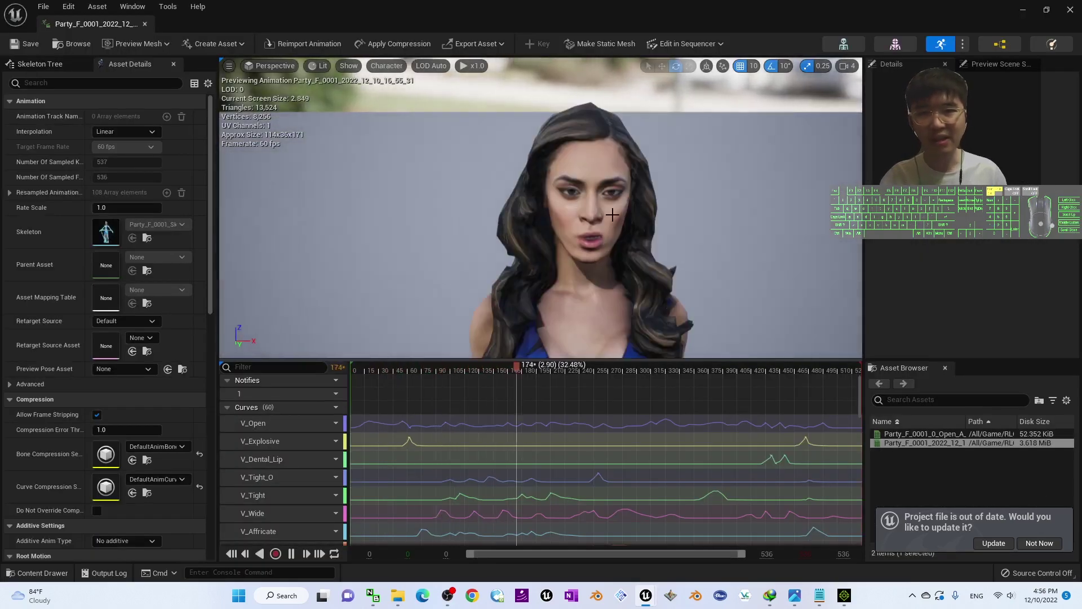
{"action": "scroll", "coordinate": [570, 214], "scroll_direction": "down", "scroll_amount": 4}
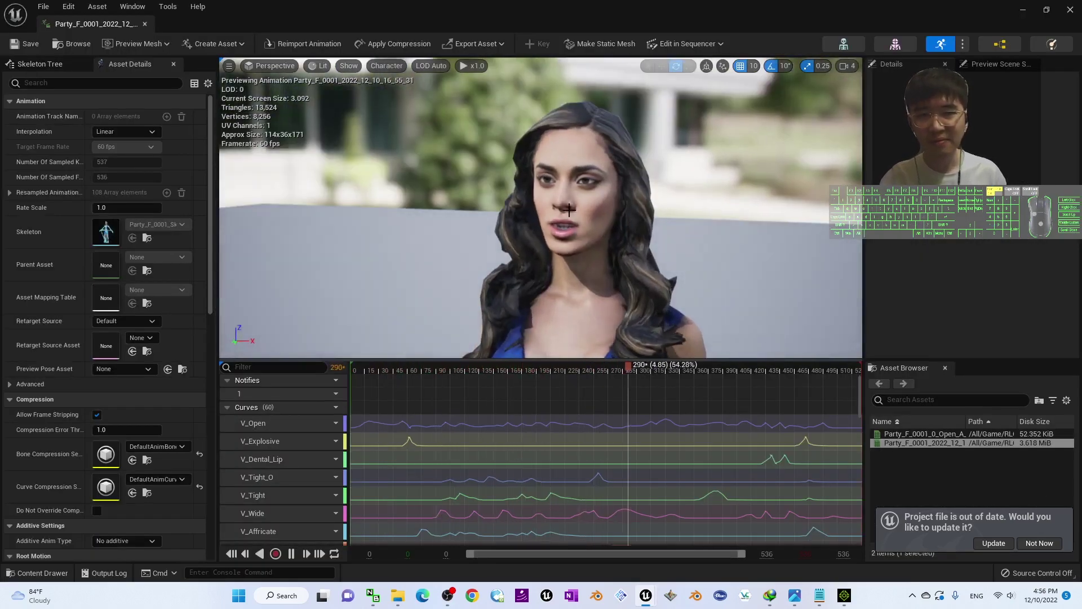
{"action": "left_click_drag", "start_coordinate": [564, 237], "coordinate": [446, 236]}
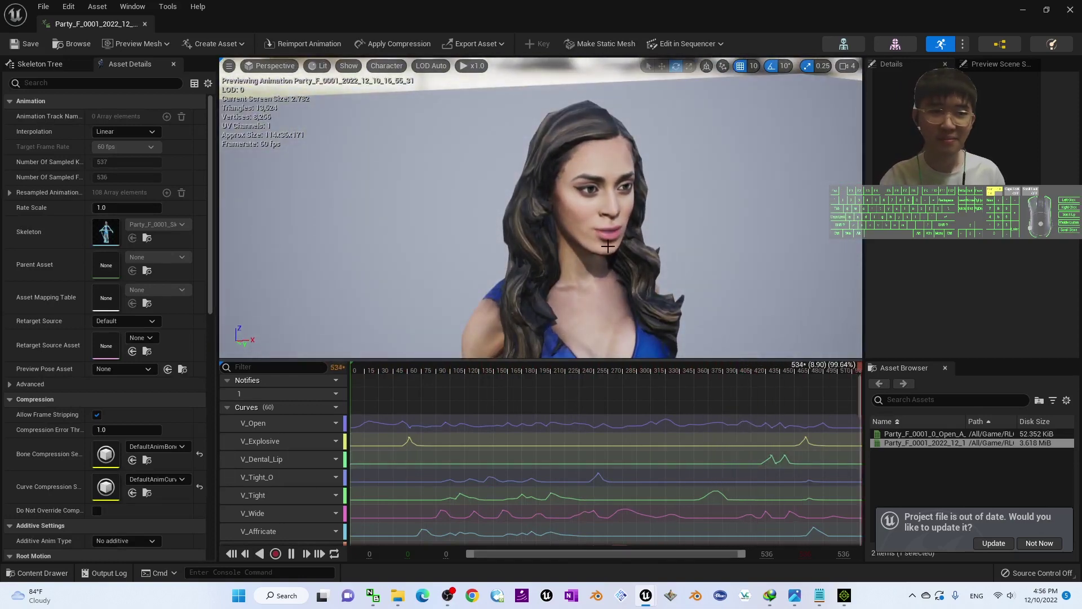
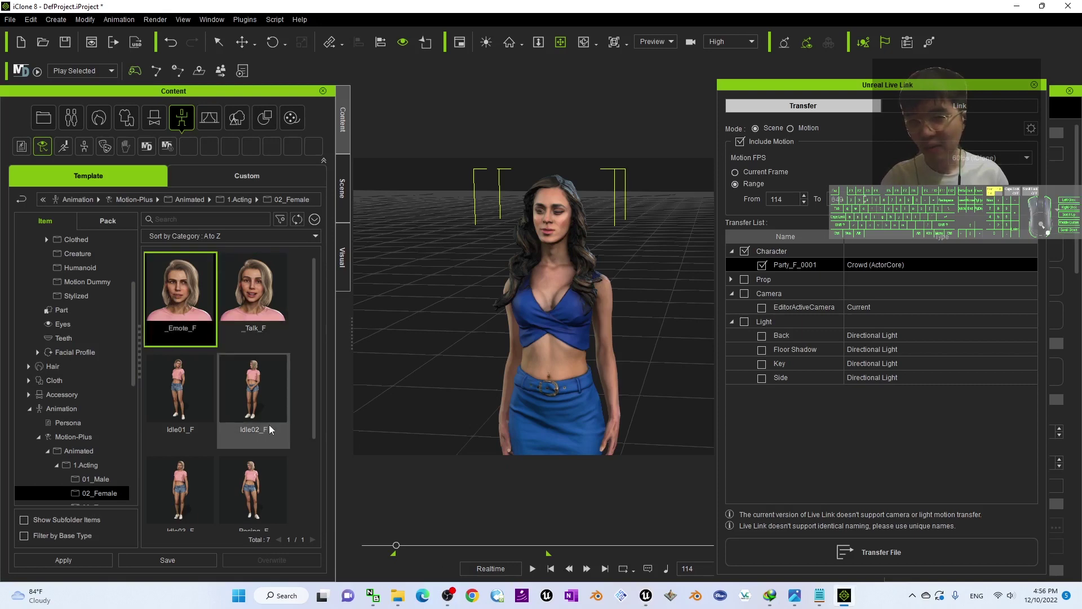
Step: Browse the iClone 8 animation library from the Motion-Plus acting clips to the 2.Human Female Idle motions
{"action": "scroll", "coordinate": [309, 458], "scroll_direction": "down", "scroll_amount": 1}
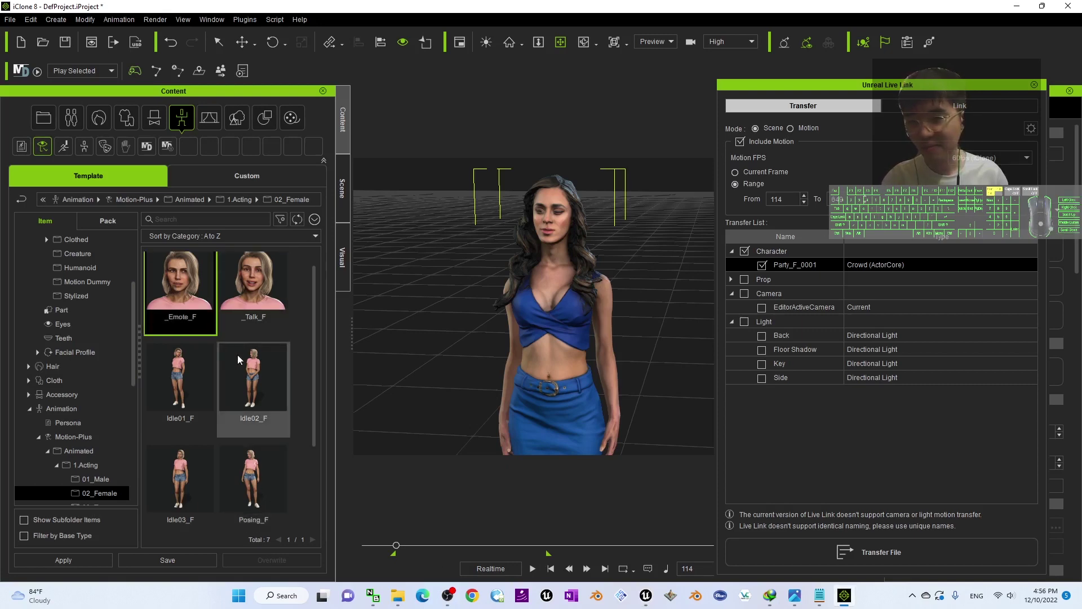
{"action": "left_click", "coordinate": [89, 479]}
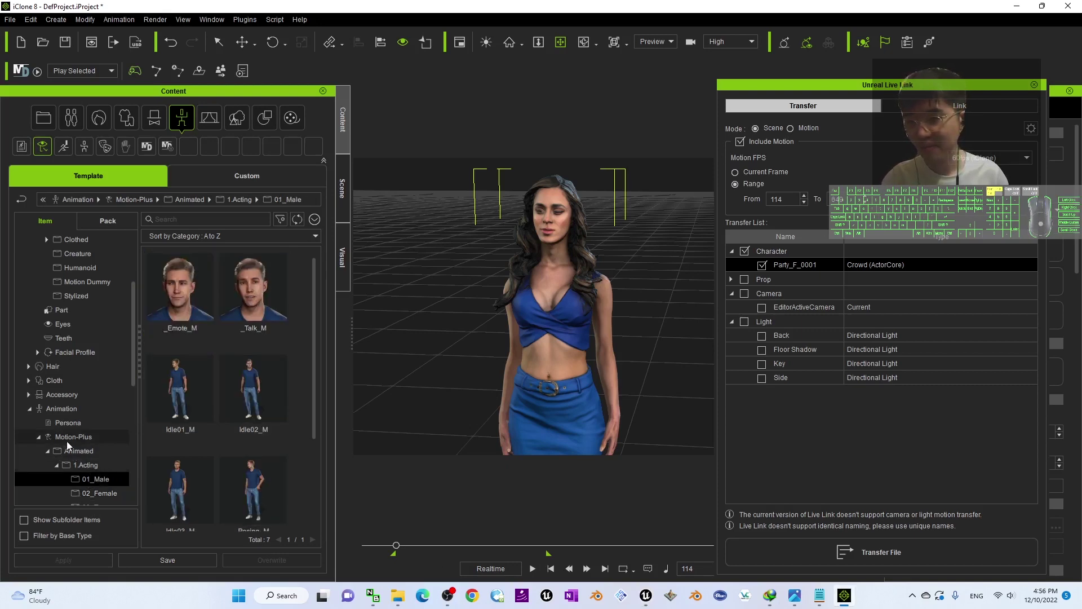
{"action": "left_click", "coordinate": [66, 438]}
{"action": "left_click", "coordinate": [40, 437]}
{"action": "left_click", "coordinate": [59, 451]}
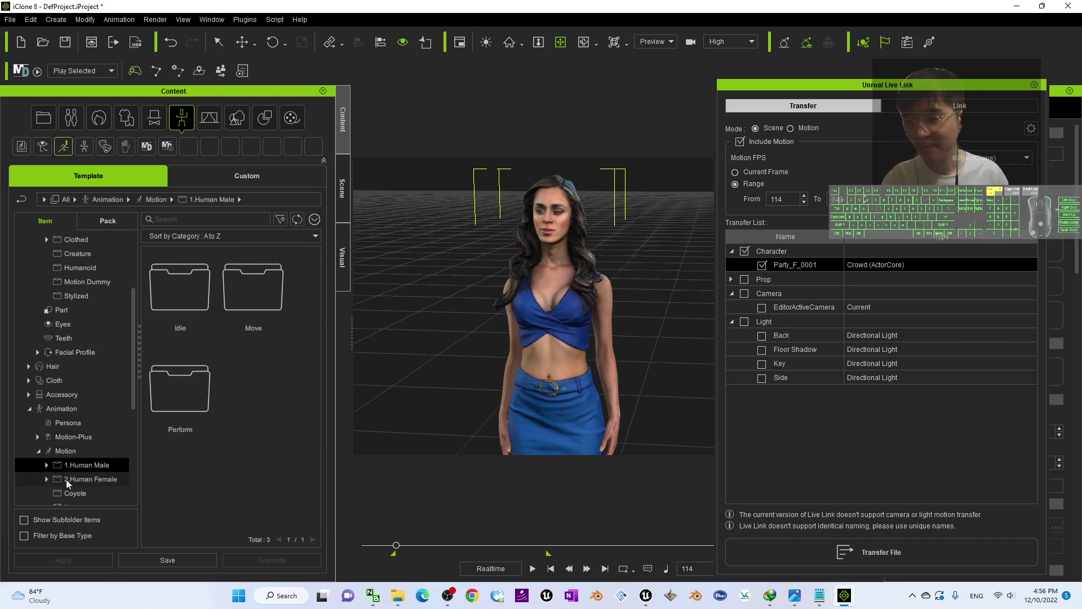
{"action": "left_click", "coordinate": [66, 479]}
{"action": "left_click", "coordinate": [78, 494]}
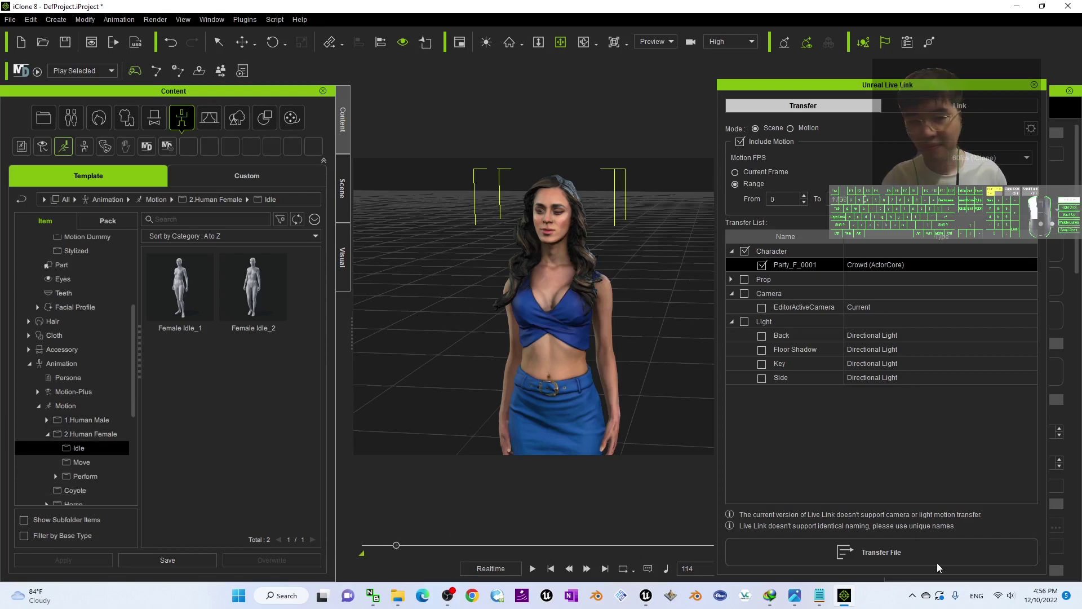
Step: Apply the Air Dance motion from the 2.Human Female Perform folder to the avatar at the first frame and play it
{"action": "left_click", "coordinate": [551, 569]}
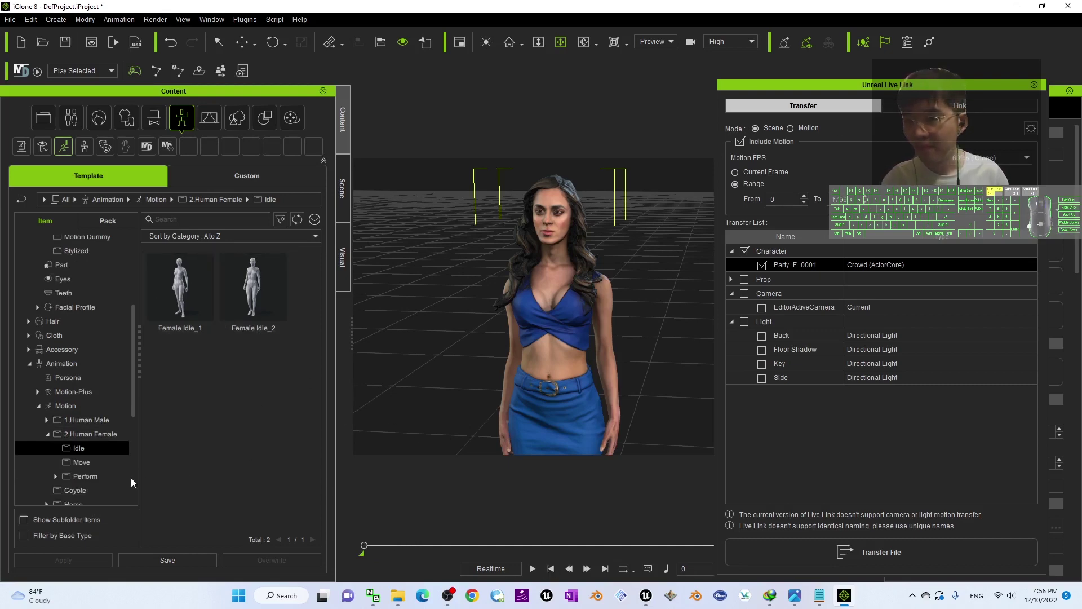
{"action": "left_click", "coordinate": [82, 475]}
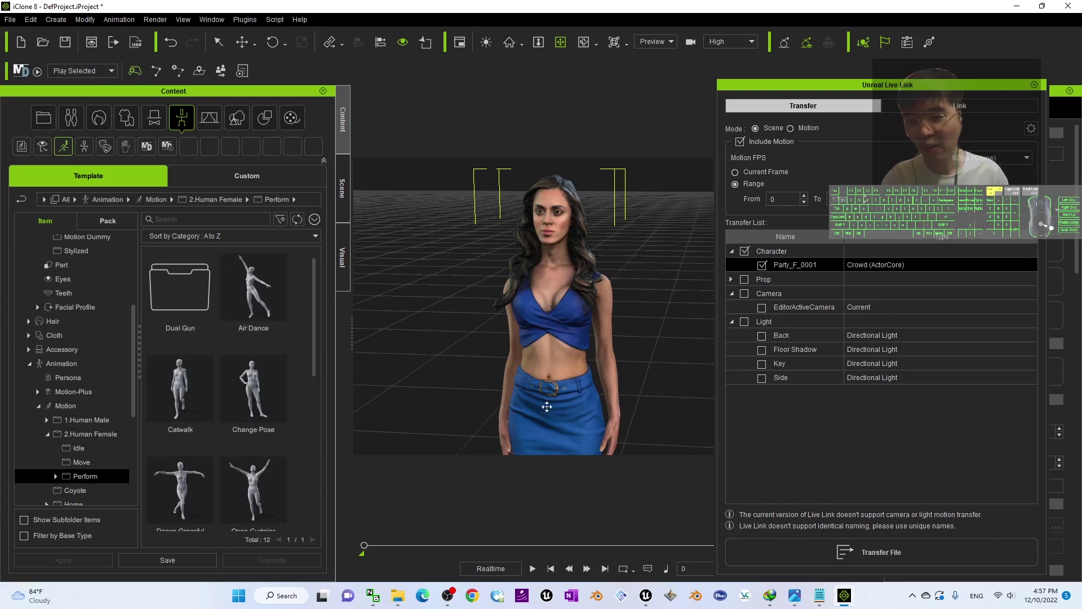
{"action": "left_click_drag", "start_coordinate": [257, 302], "coordinate": [574, 355]}
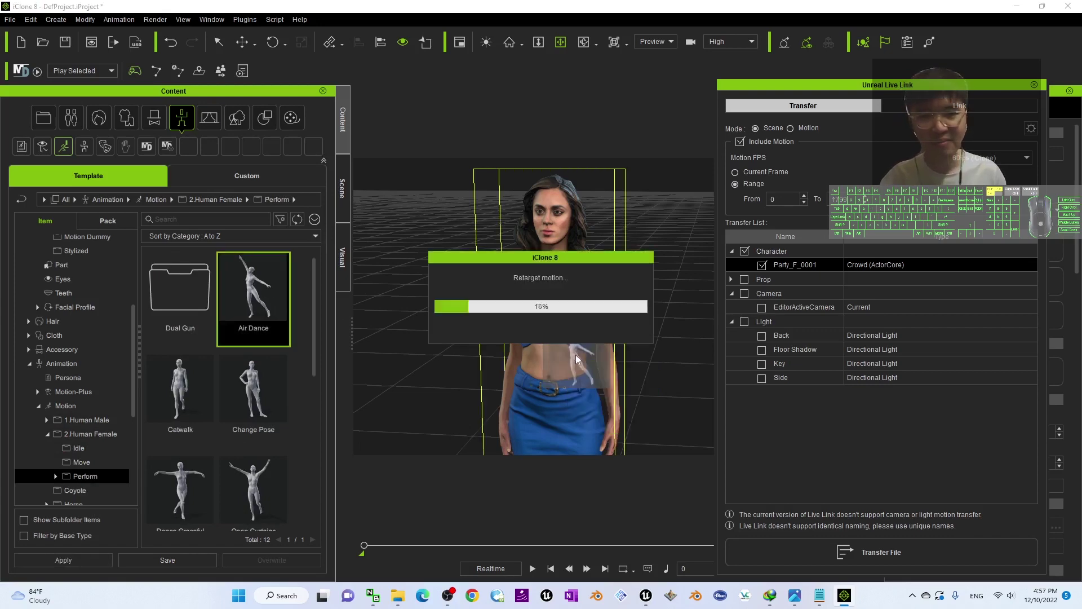
{"action": "left_click", "coordinate": [531, 568]}
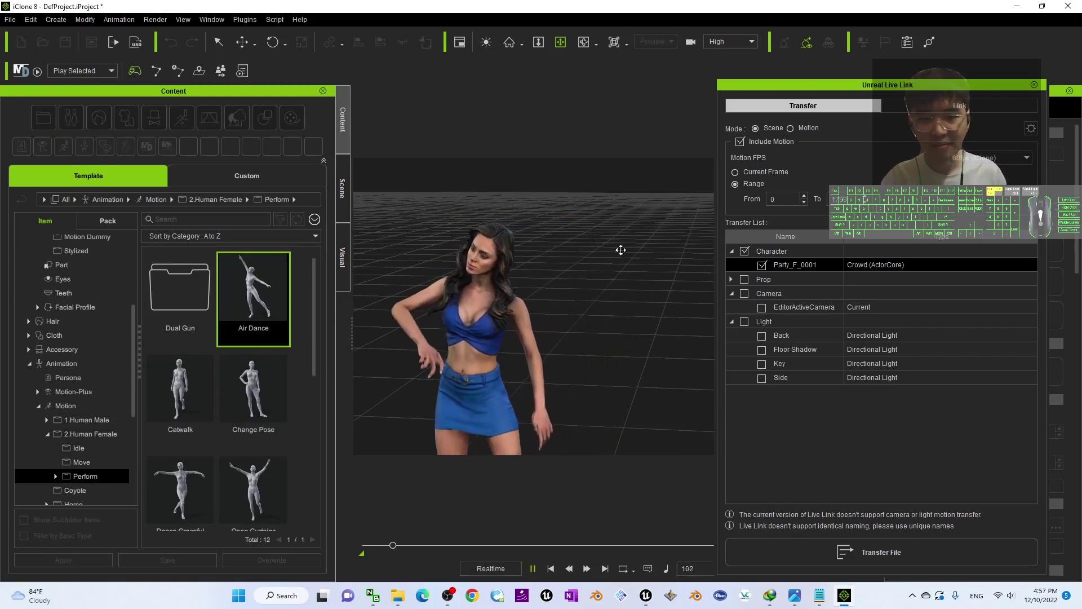
Step: Close the Unreal Live Link window, watch the Air Dance motion with the avatar in view and pause playback
{"action": "left_click", "coordinate": [1034, 84]}
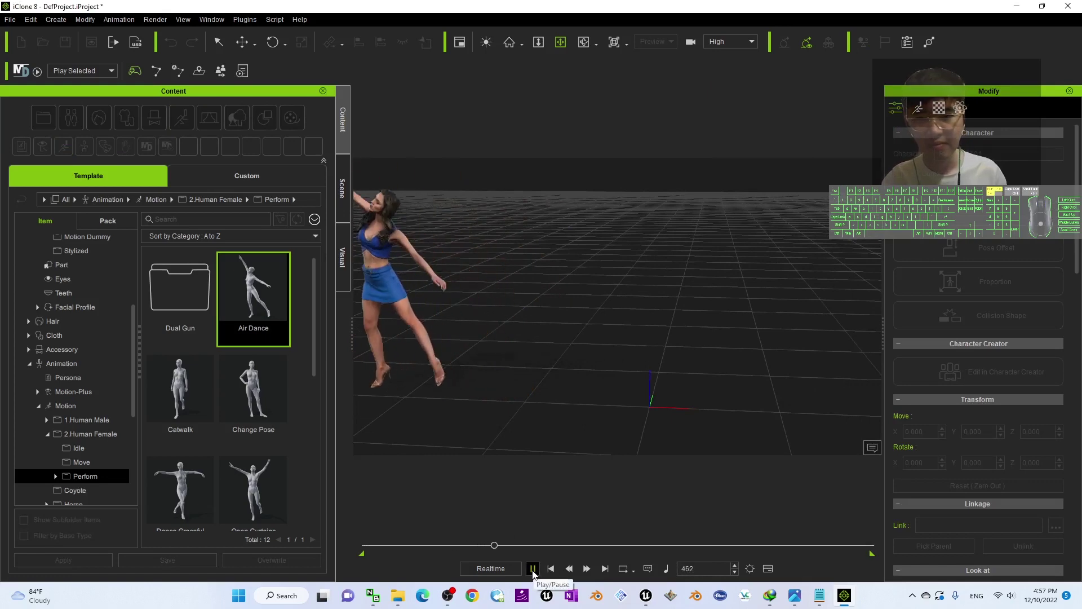
{"action": "middle_click_drag", "start_coordinate": [485, 389], "coordinate": [580, 406]}
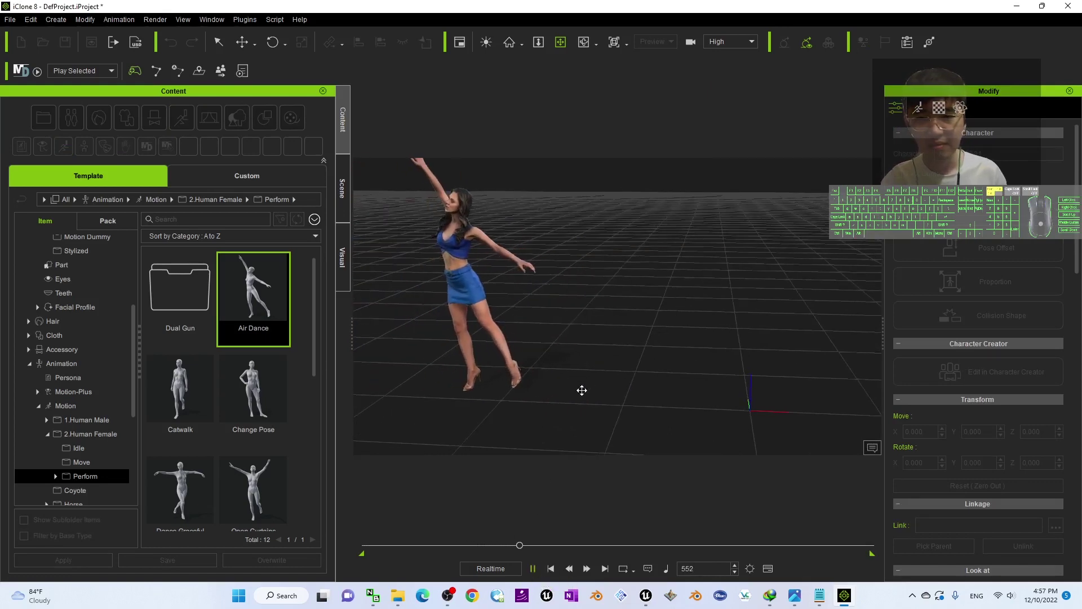
{"action": "left_click", "coordinate": [533, 569]}
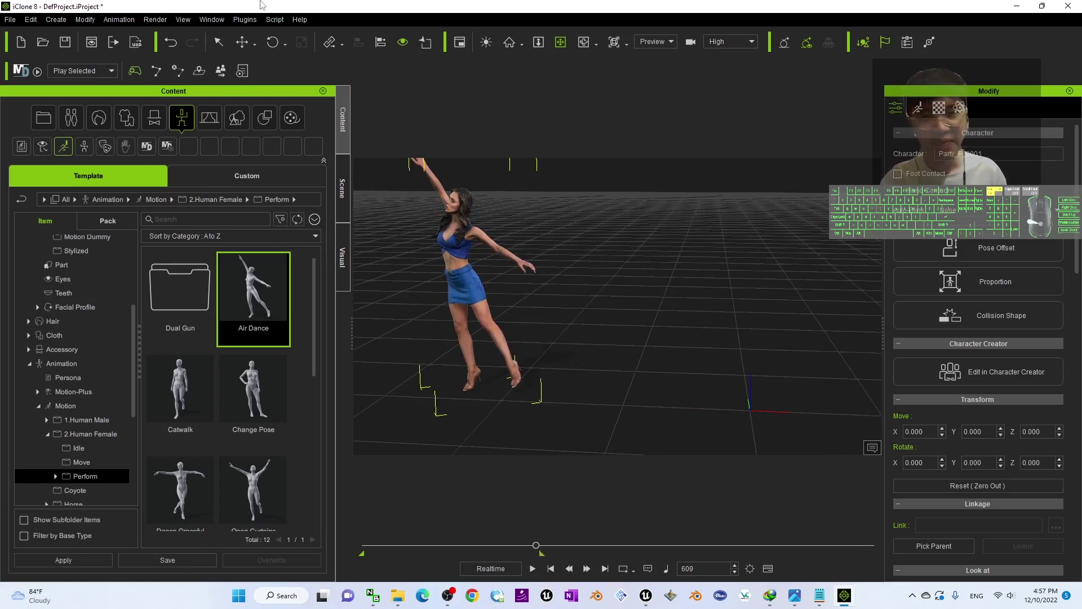
Step: Transfer the Party_F_0001 motion to Unreal through Unreal Live Link in Motion mode with the Range option, dismissing the graphics driver warning
{"action": "left_click", "coordinate": [244, 19]}
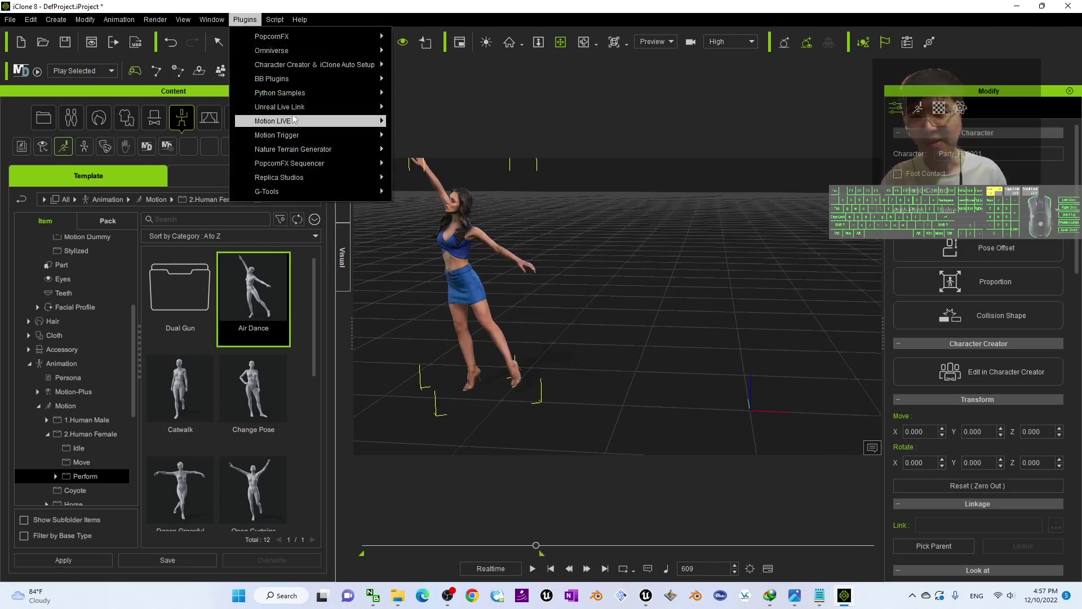
{"action": "mouse_move", "coordinate": [284, 107]}
{"action": "left_click", "coordinate": [445, 108]}
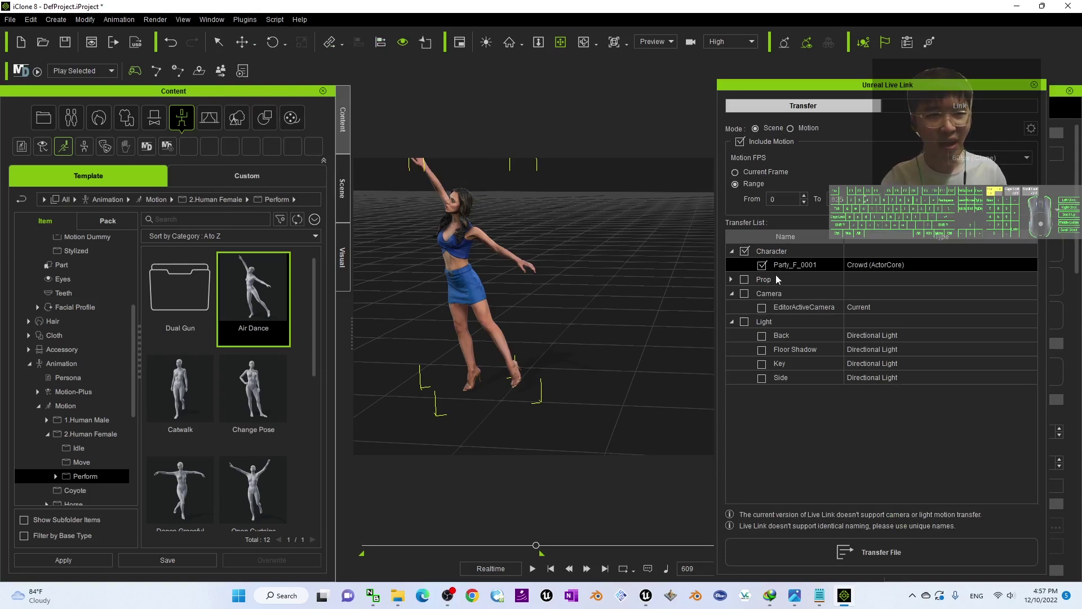
{"action": "left_click", "coordinate": [736, 186]}
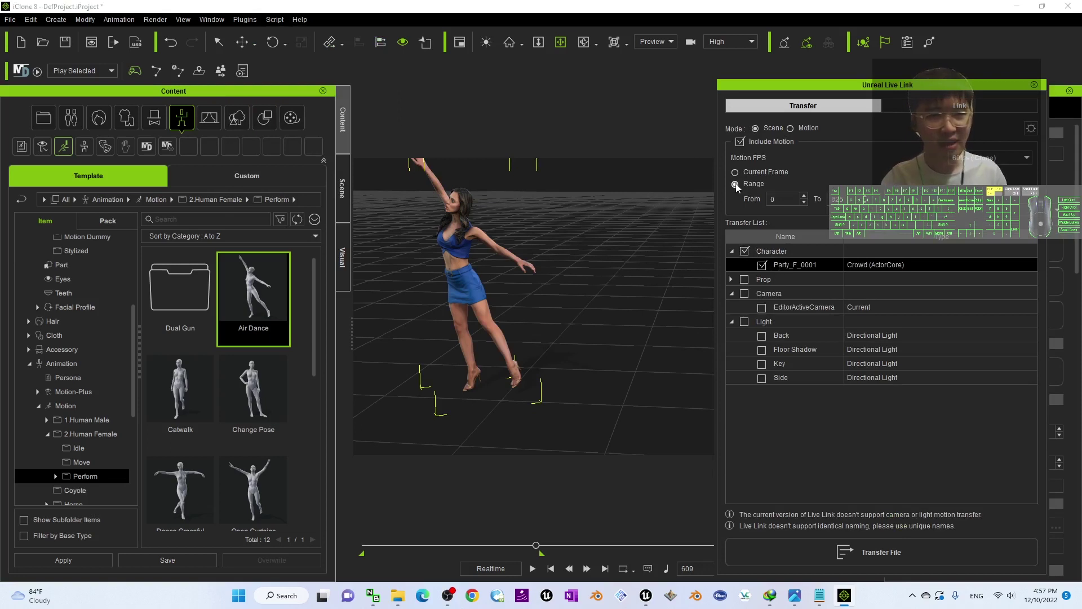
{"action": "left_click", "coordinate": [790, 129]}
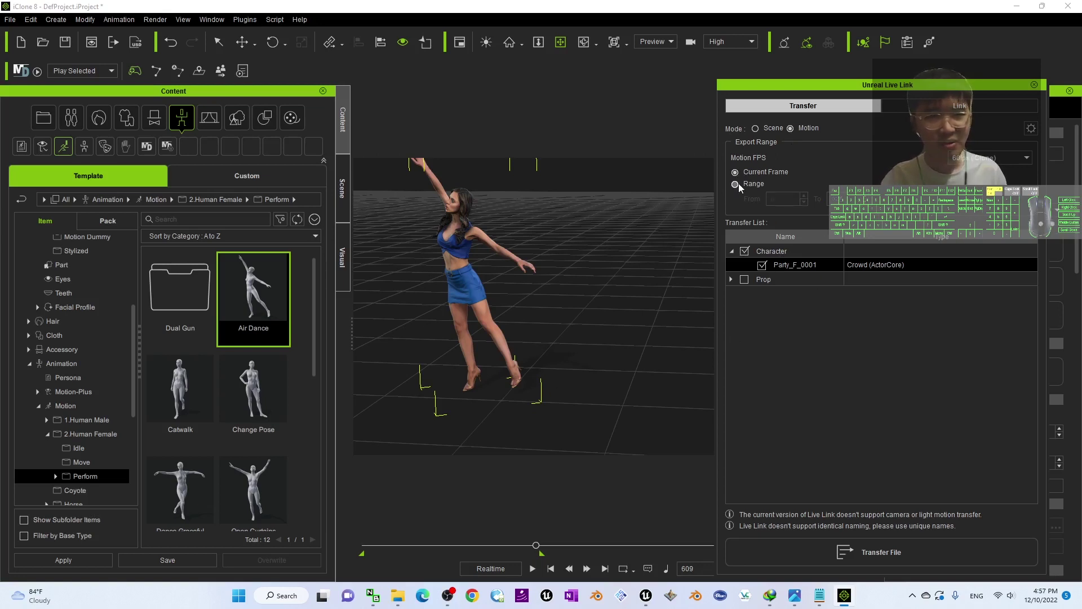
{"action": "left_click", "coordinate": [881, 550]}
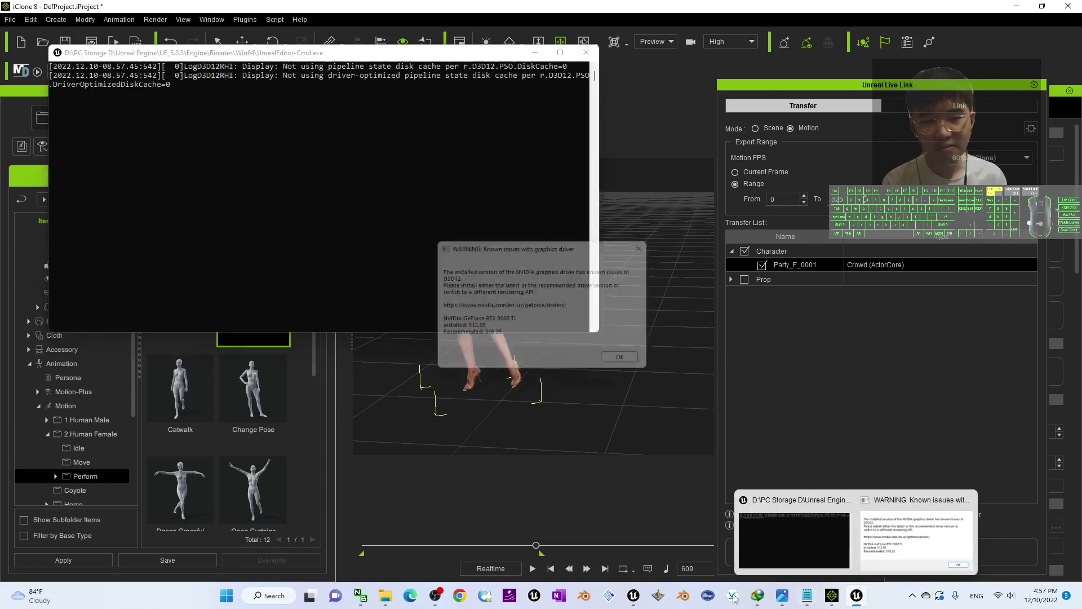
{"action": "left_click", "coordinate": [631, 364]}
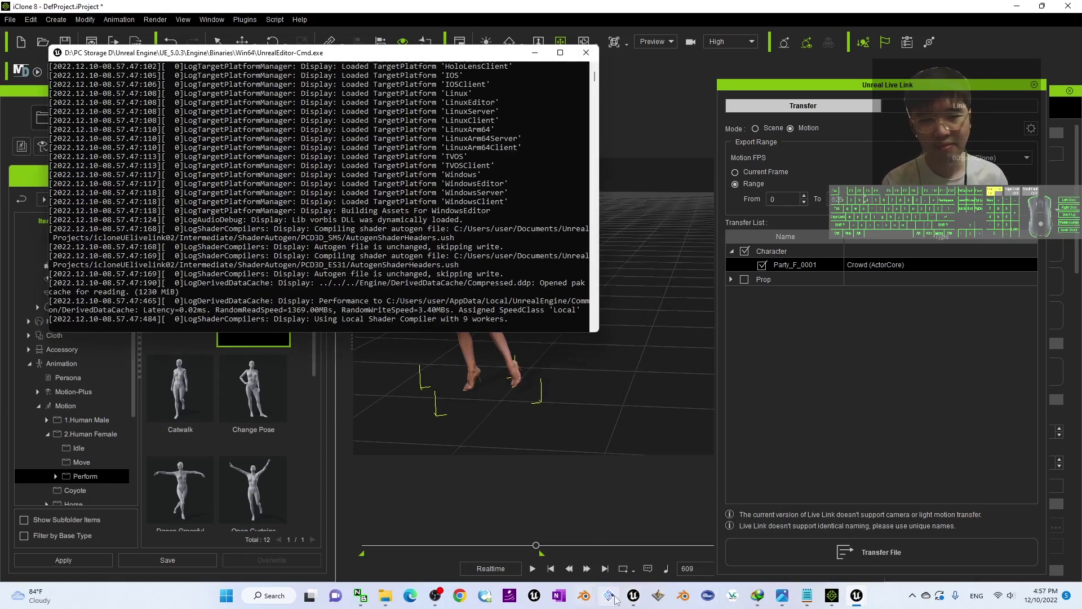
Step: Switch to Unreal Engine, open the newly transferred animation in the Motion folder, inspect the dancing avatar near and far, and close its editor
{"action": "left_click", "coordinate": [634, 597]}
{"action": "left_click", "coordinate": [856, 597]}
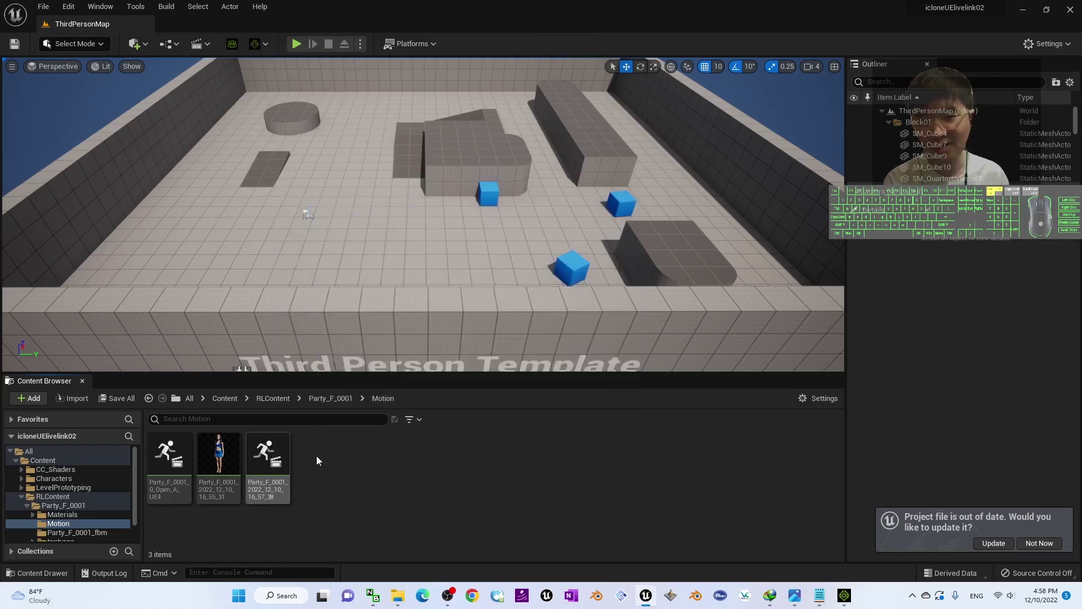
{"action": "left_click", "coordinate": [262, 457]}
{"action": "double_click", "coordinate": [262, 458]}
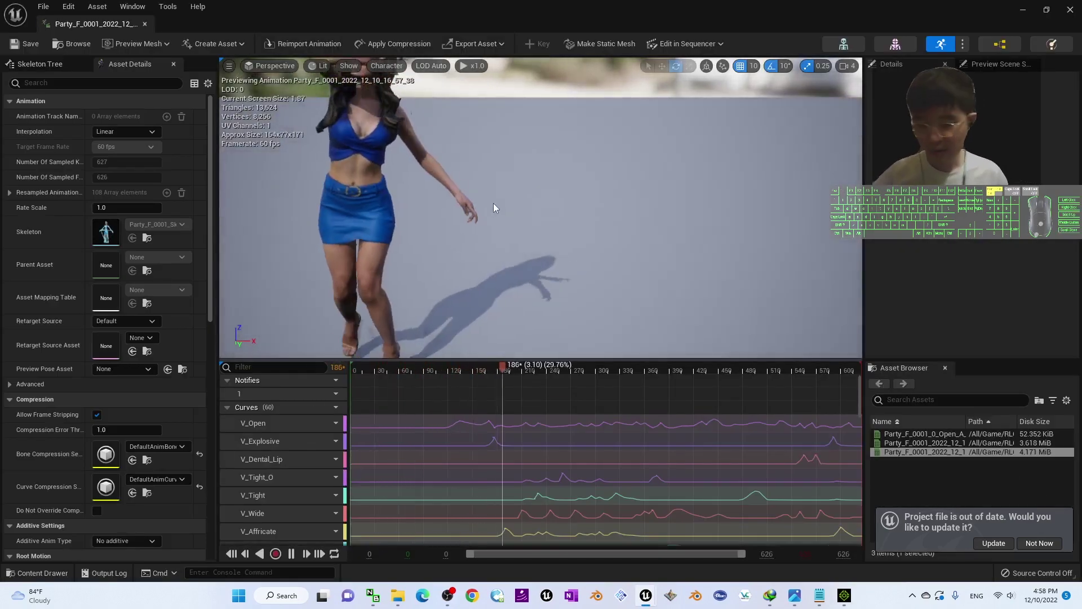
{"action": "middle_click_drag", "start_coordinate": [495, 203], "coordinate": [495, 203], "text": "alt"}
{"action": "scroll", "coordinate": [400, 172], "scroll_direction": "up", "scroll_amount": 3}
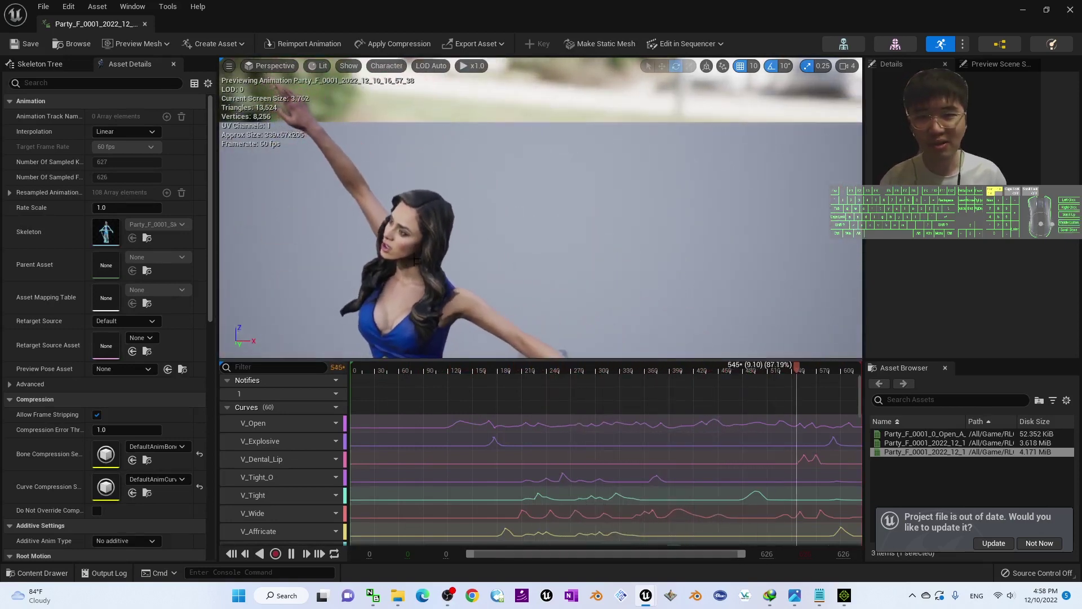
{"action": "scroll", "coordinate": [401, 257], "scroll_direction": "down", "scroll_amount": 3}
{"action": "scroll", "coordinate": [543, 354], "scroll_direction": "up", "scroll_amount": 2}
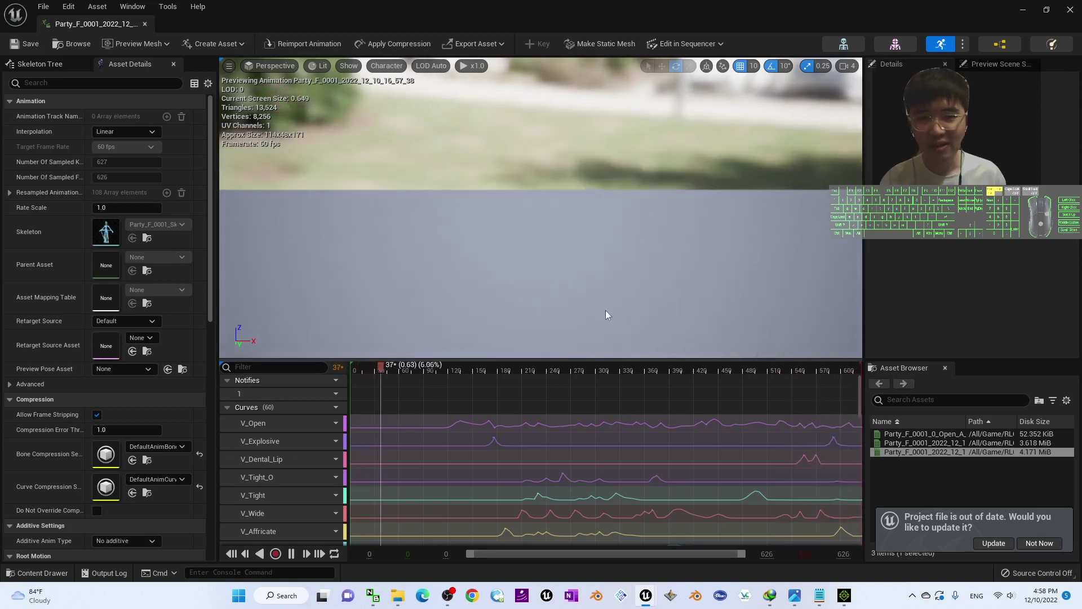
{"action": "scroll", "coordinate": [605, 312], "scroll_direction": "down", "scroll_amount": 3}
{"action": "scroll", "coordinate": [567, 218], "scroll_direction": "up", "scroll_amount": 1}
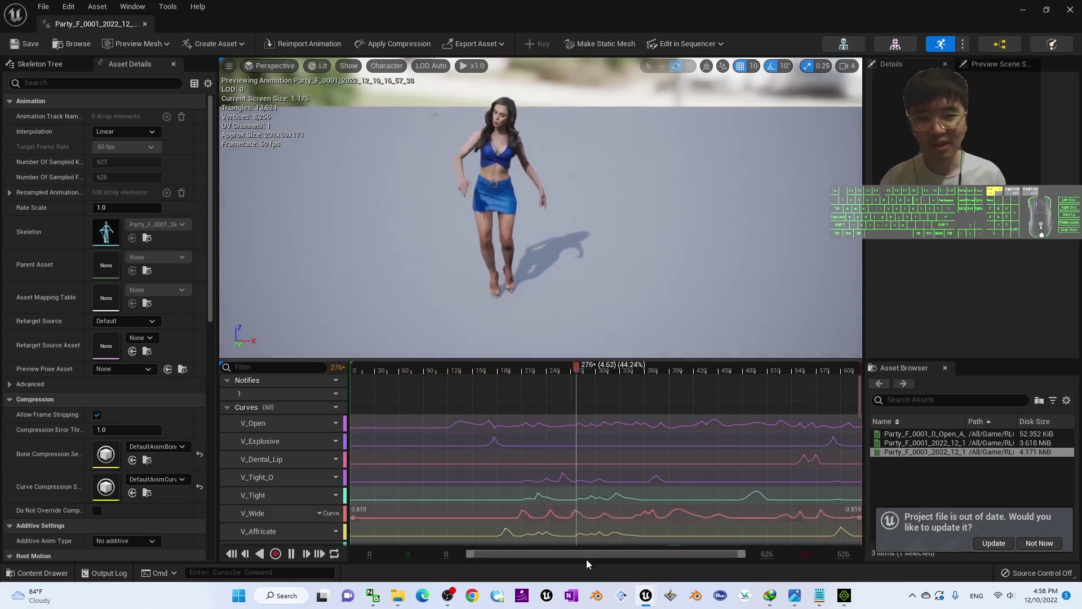
{"action": "left_click", "coordinate": [1070, 10]}
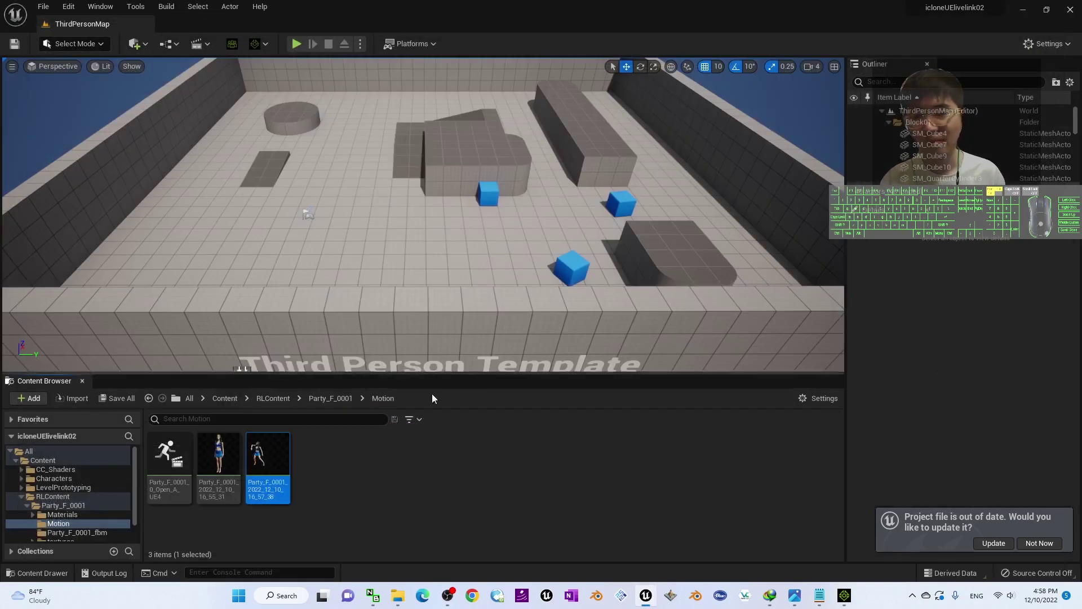
Step: Place the transferred dance and talking animation sequences from the Motion folder side by side on the ThirdPersonMap floor
{"action": "left_click_drag", "start_coordinate": [268, 459], "coordinate": [292, 232]}
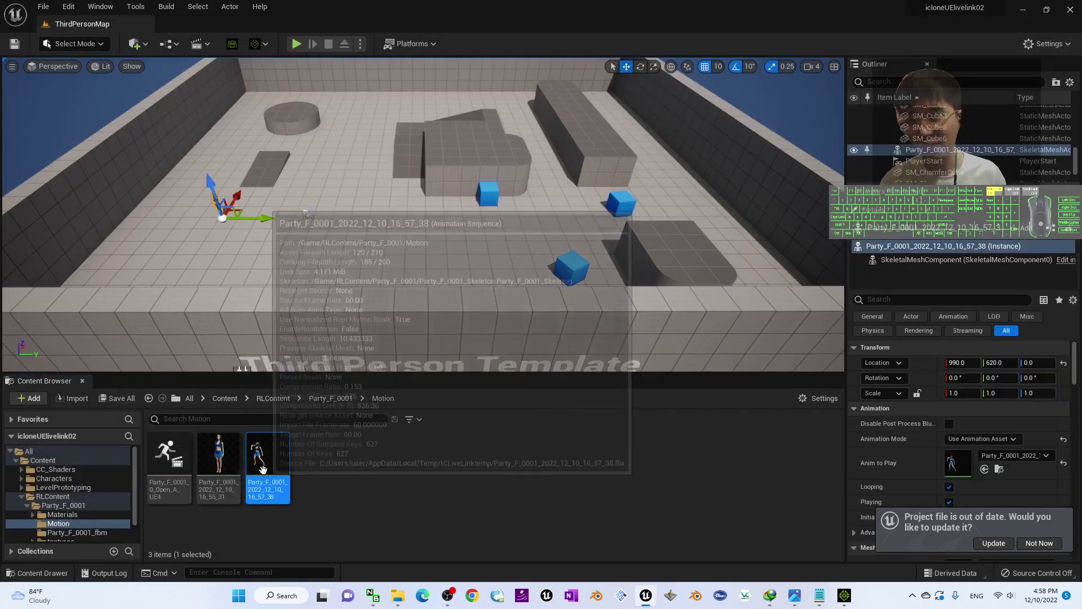
{"action": "left_click_drag", "start_coordinate": [219, 459], "coordinate": [320, 205]}
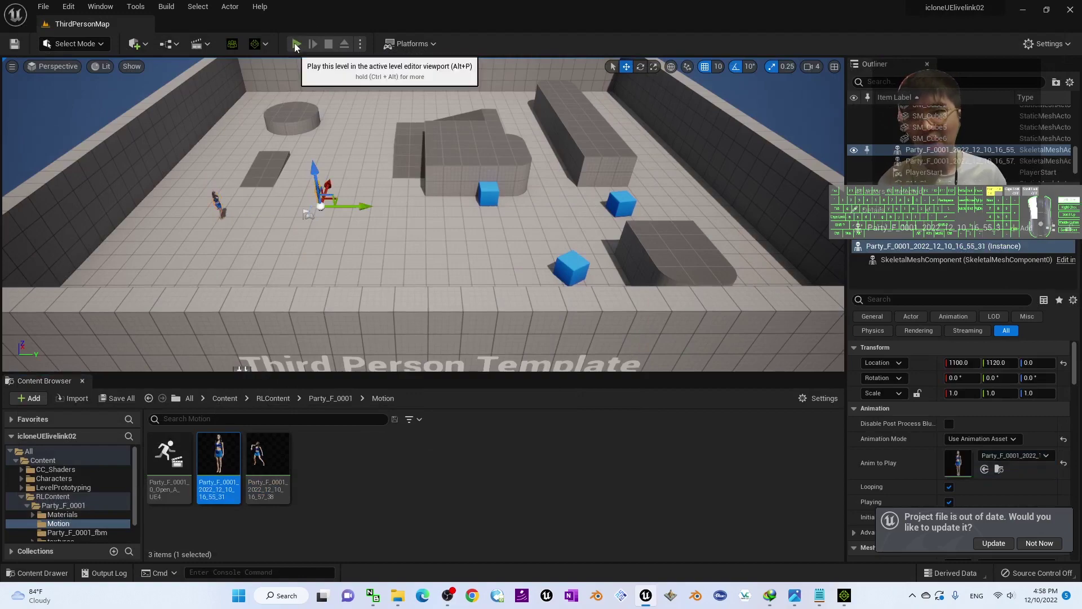
Step: Play the level, run the third-person character around both animated avatars to view their motions, and stop playing
{"action": "left_click", "coordinate": [296, 43]}
{"action": "key", "text": "w"}
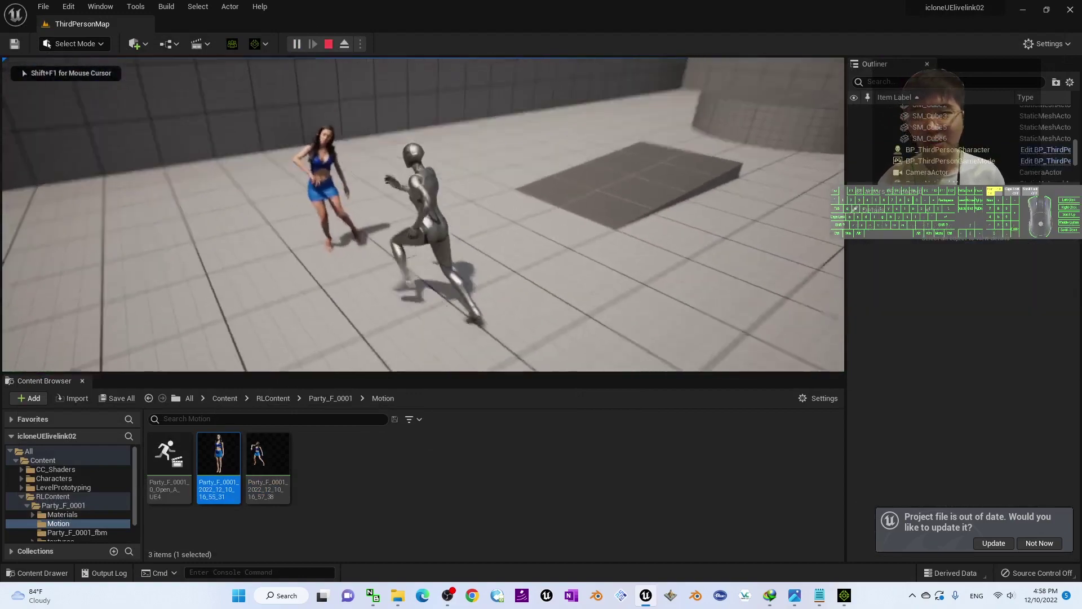
{"action": "key", "text": "w"}
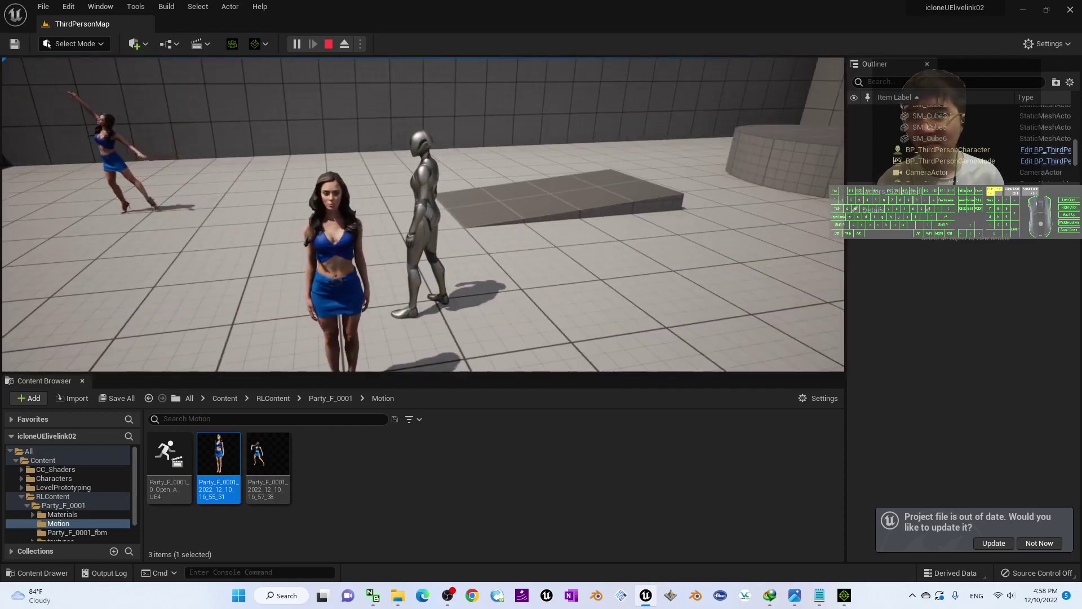
{"action": "key", "text": "w"}
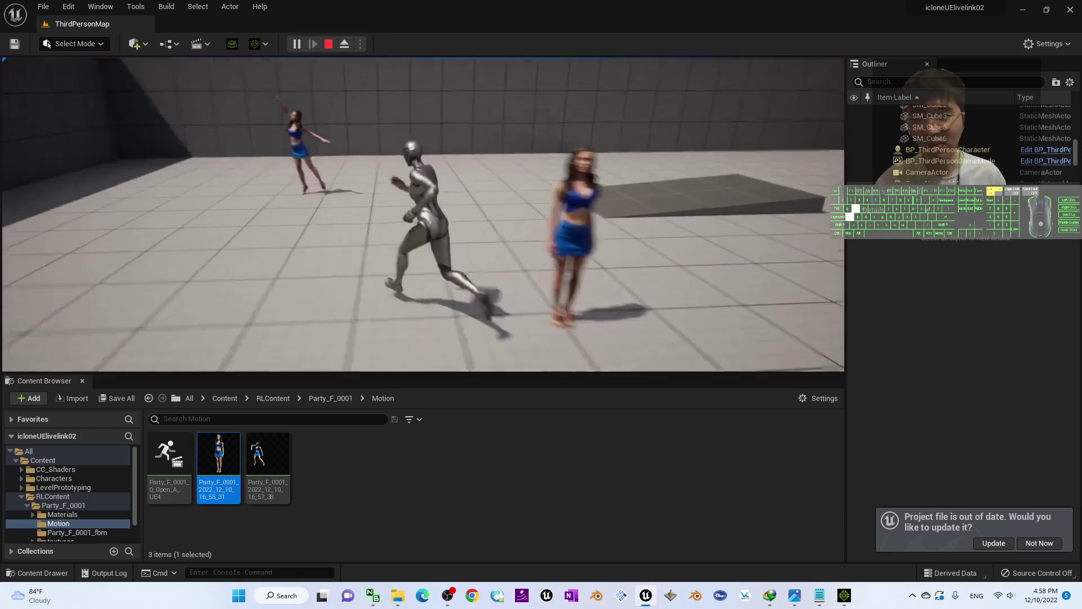
{"action": "key", "text": "w"}
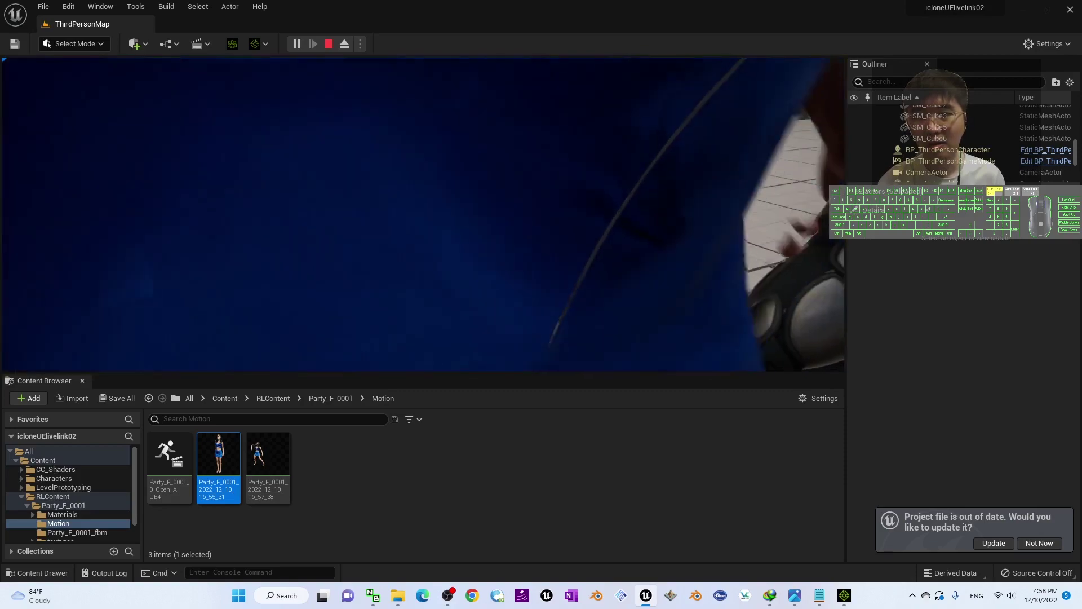
{"action": "key", "text": "w"}
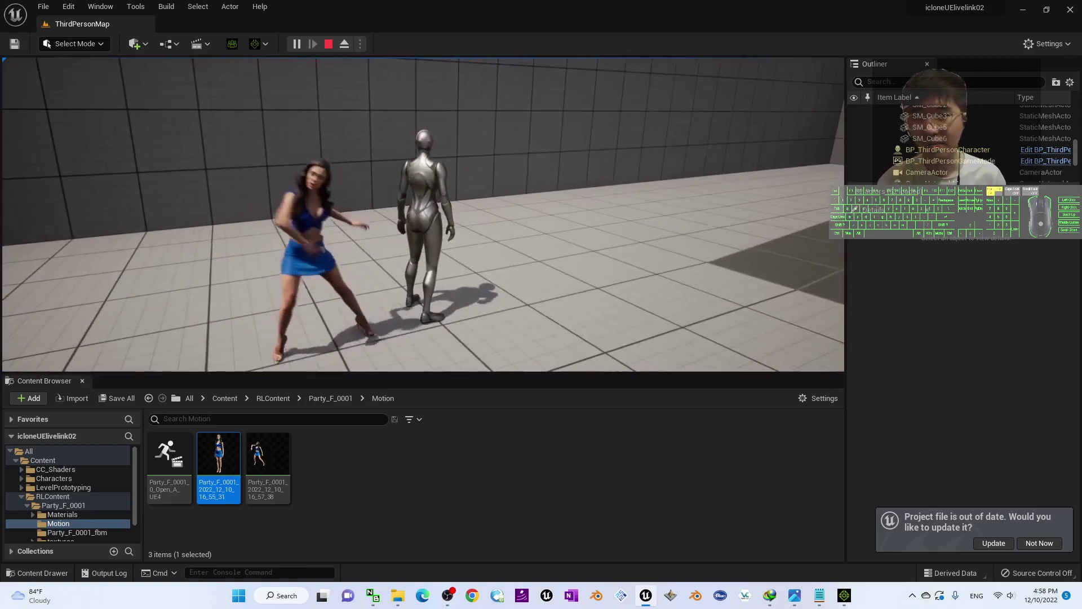
{"action": "key", "text": "d"}
{"action": "key", "text": "w"}
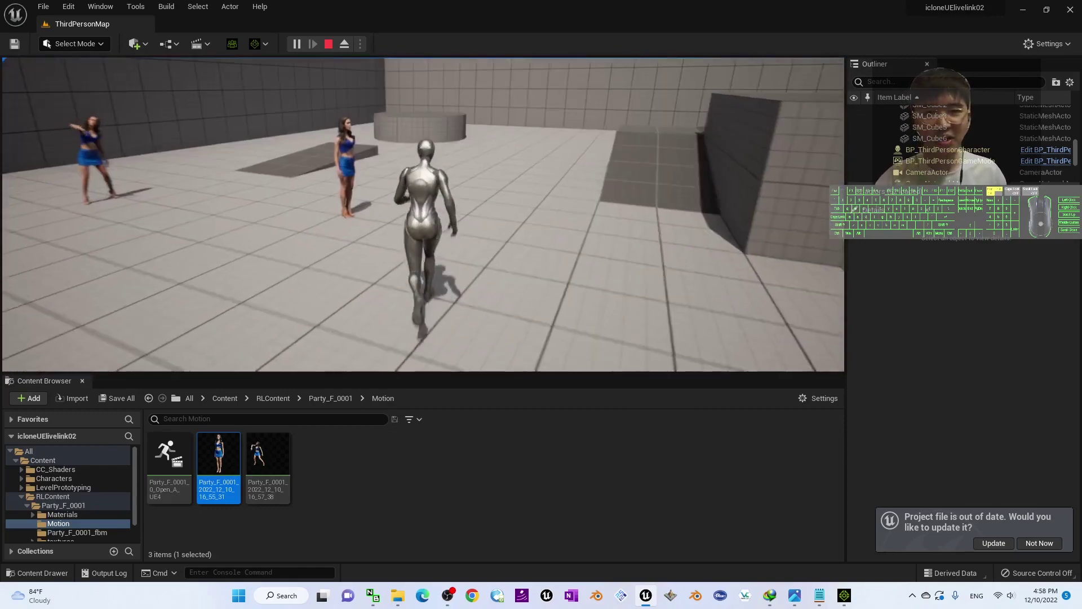
{"action": "key", "text": "Escape"}
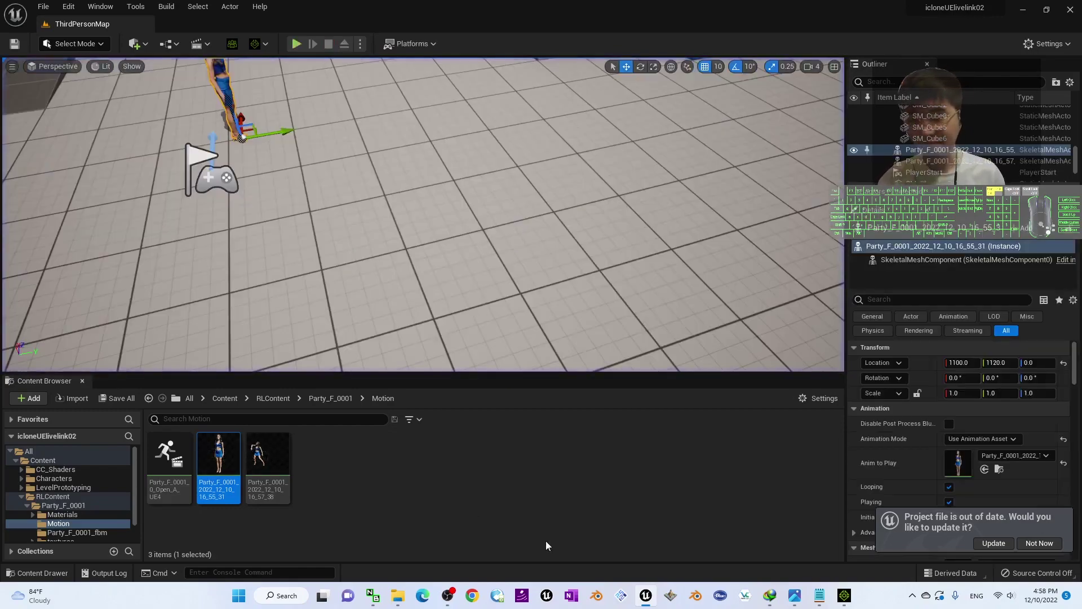
Step: Clear the asset selection in the Motion folder and switch to the cover.jpg image in the photo viewer
{"action": "left_click", "coordinate": [512, 464]}
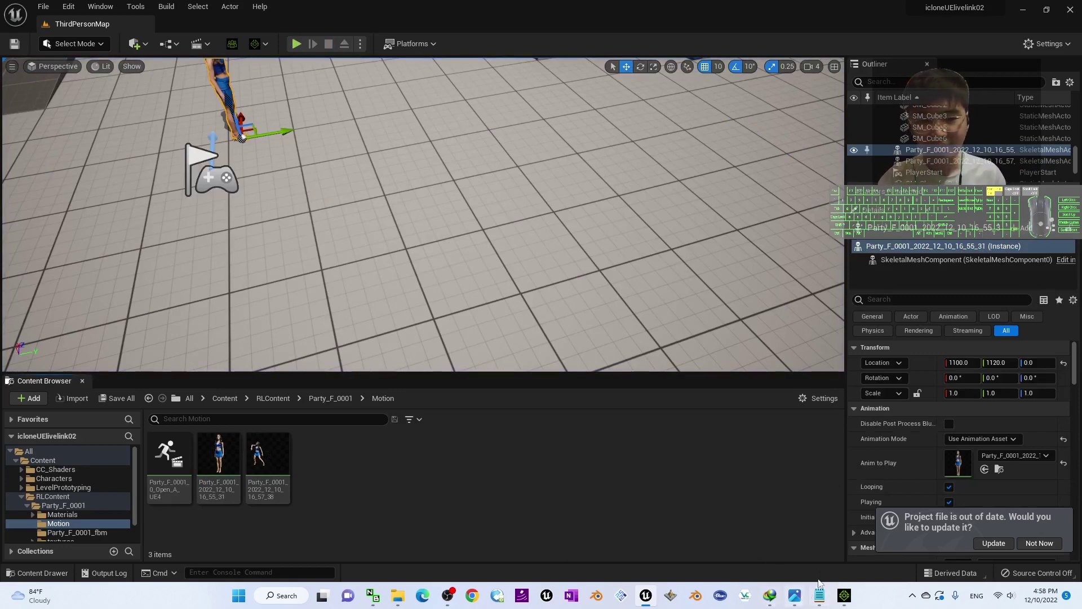
{"action": "mouse_move", "coordinate": [850, 599]}
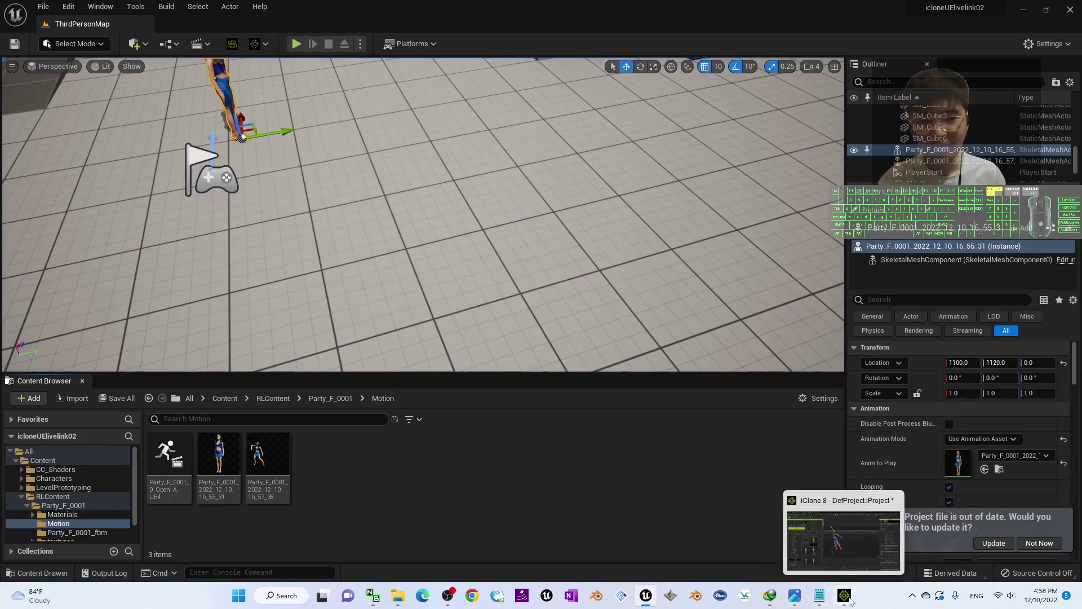
{"action": "left_click", "coordinate": [796, 596]}
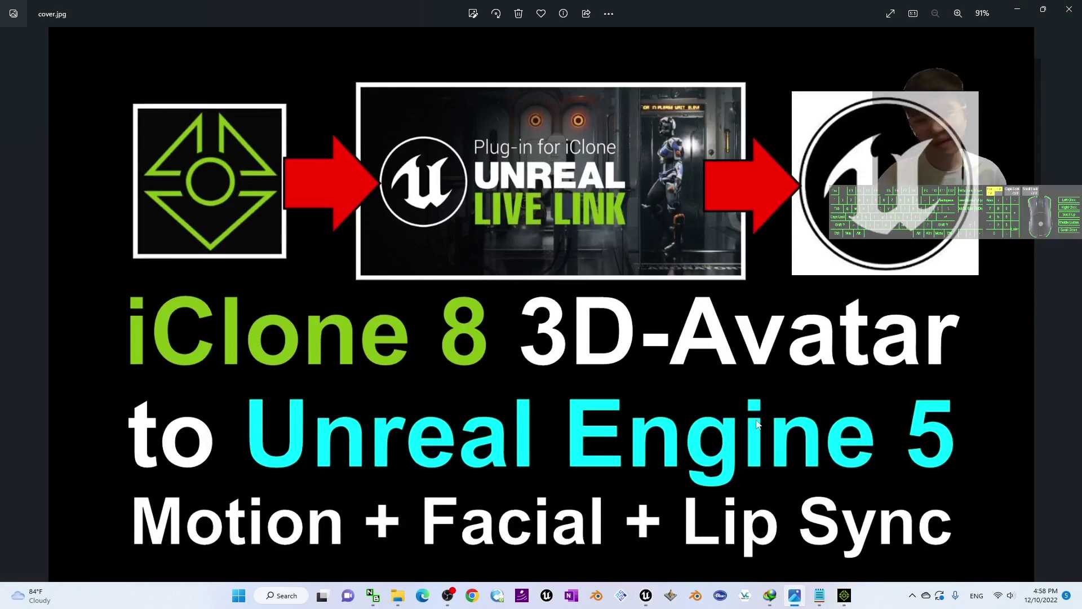